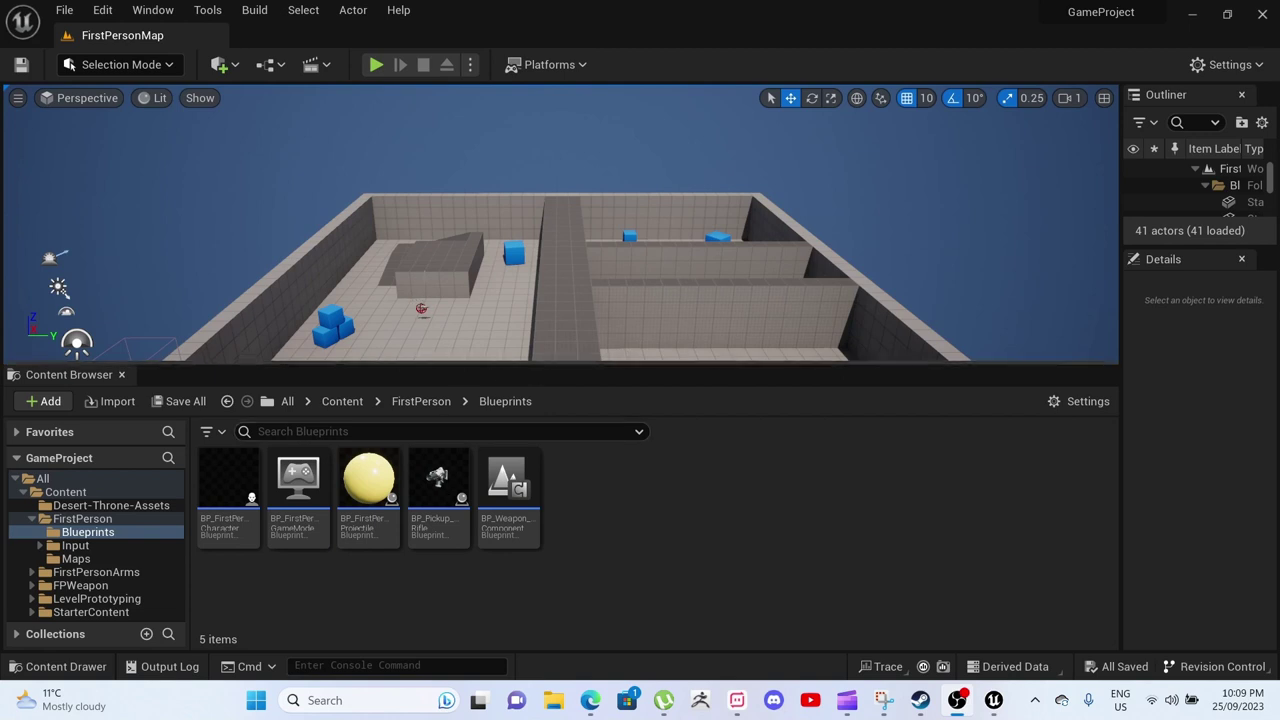
# Look over the level, play it in the viewport walking forward along the start corridor, and end the session
pyautogui.click(943, 210)
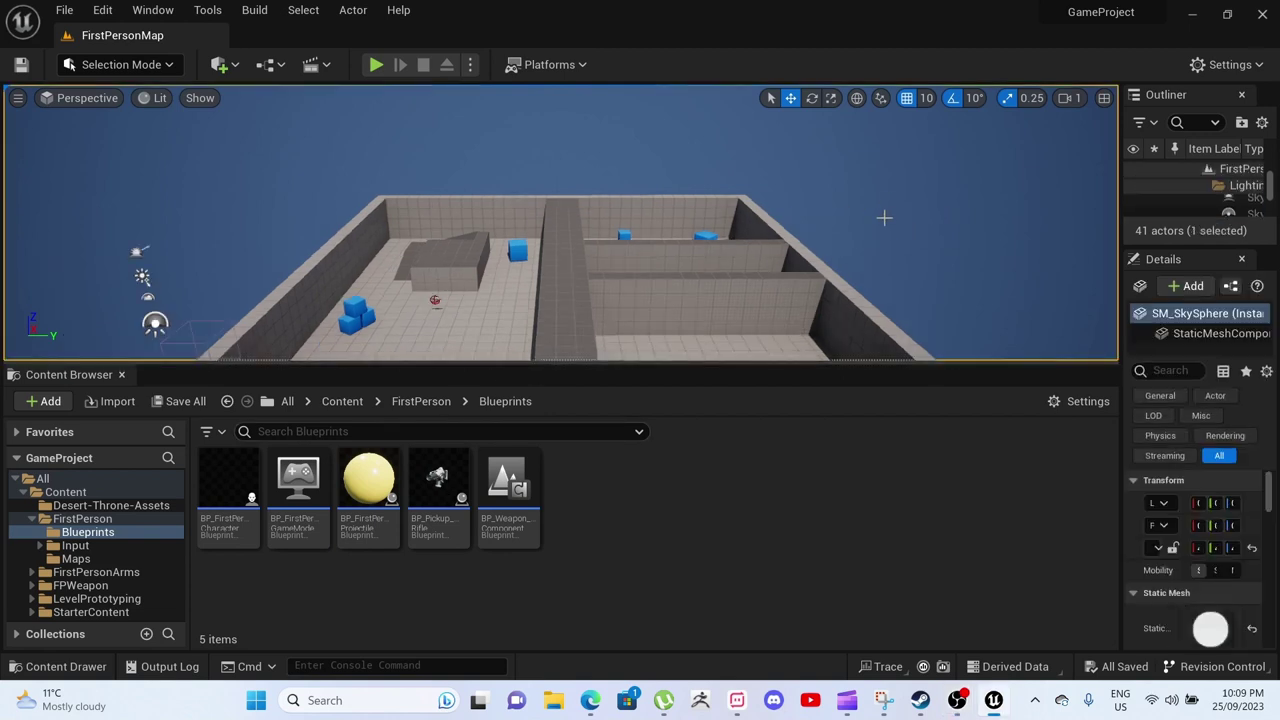
pyautogui.moveTo(886, 217); pyautogui.dragTo(574, 262, button='right')
pyautogui.moveTo(403, 255); pyautogui.dragTo(406, 275)
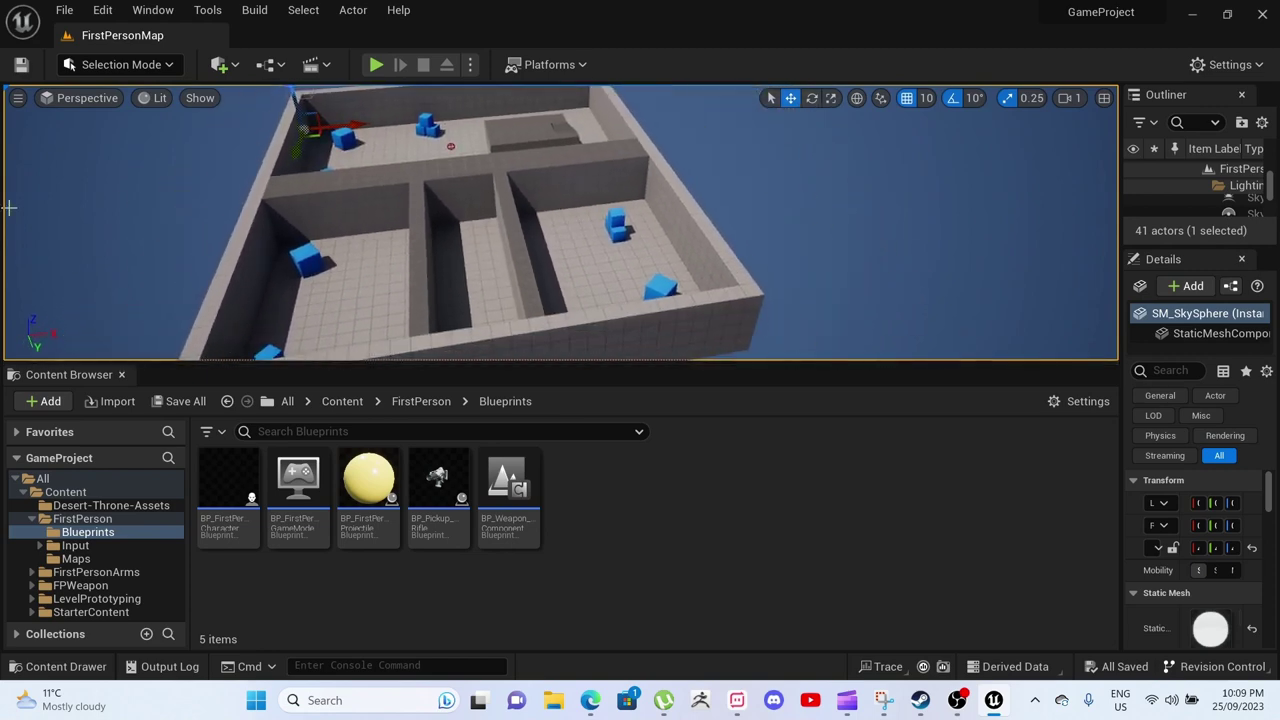
pyautogui.click(376, 65)
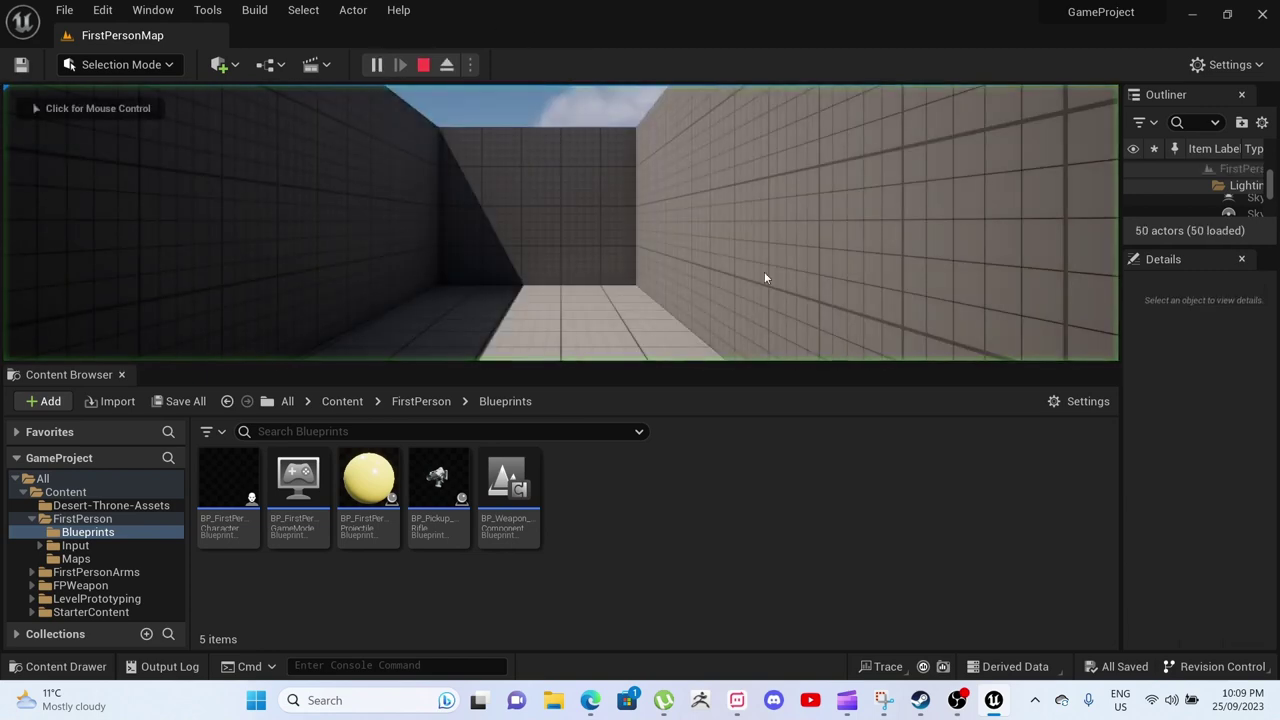
pyautogui.press('w')
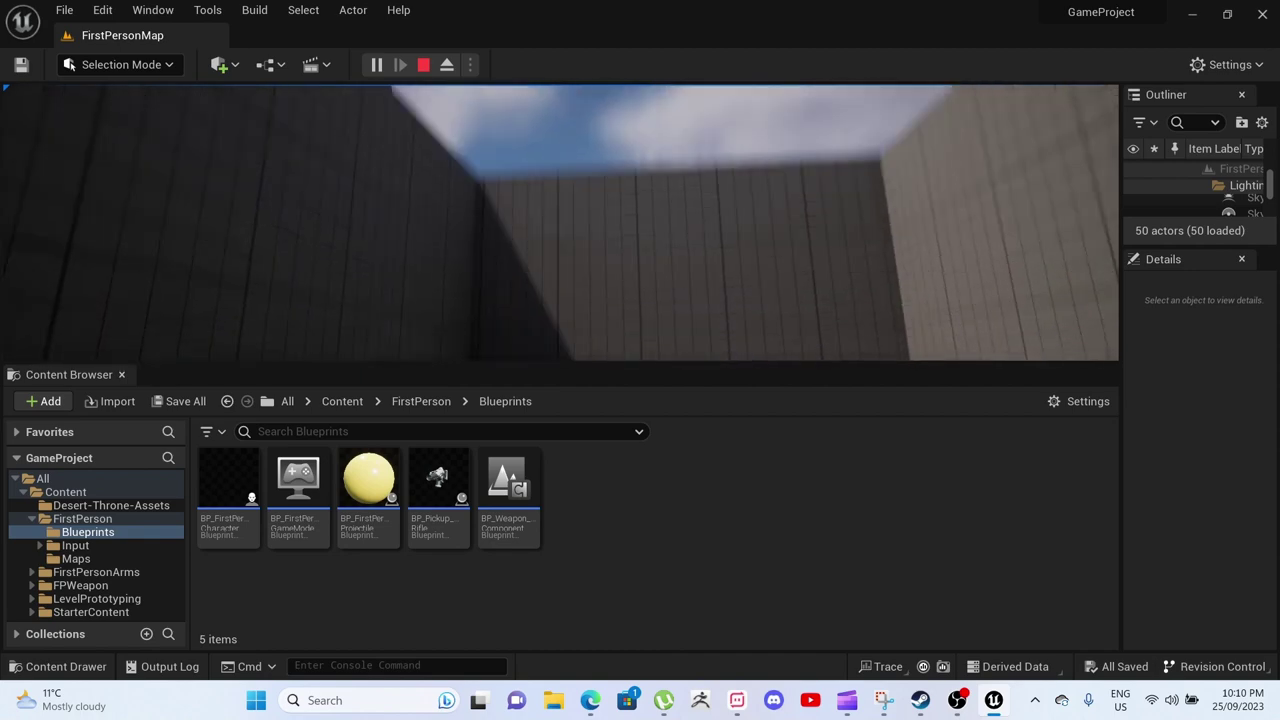
pyautogui.press('Escape')
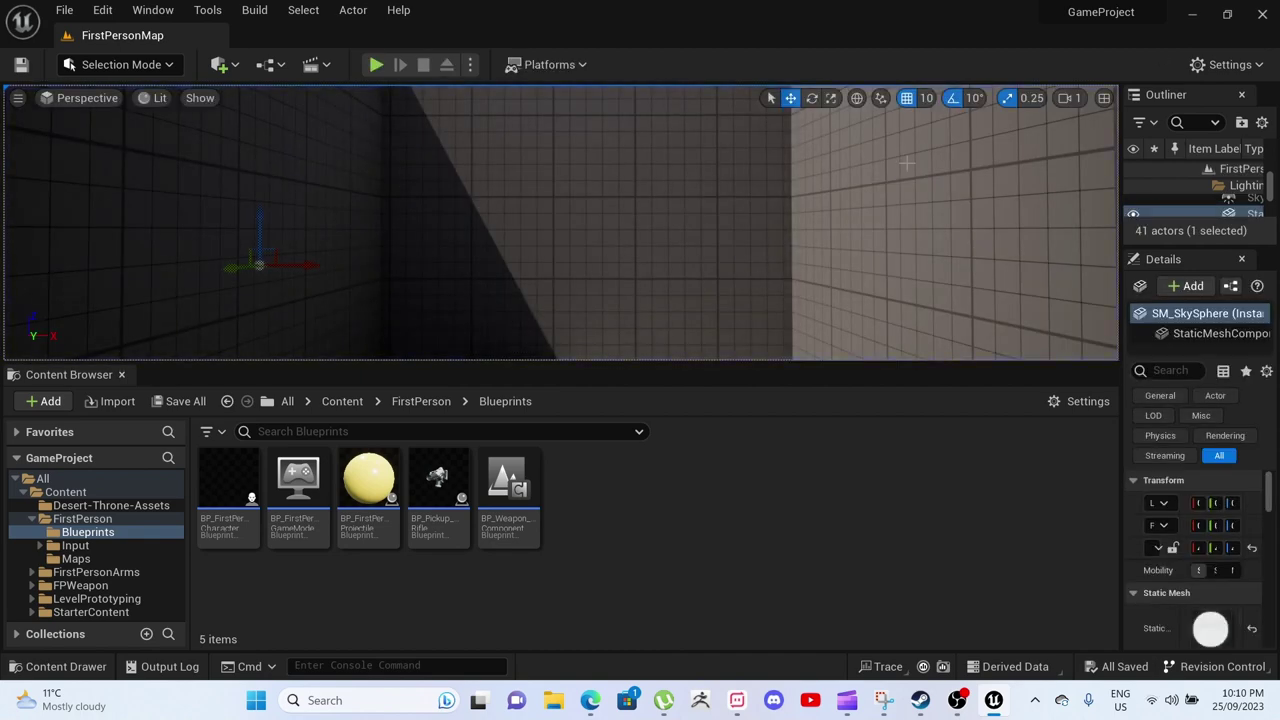
# Survey the walled rooms from above and briefly play the level again from the start corridor
pyautogui.scroll(-1, 644, 122)
pyautogui.moveTo(643, 114)
pyautogui.mouseDown(button='right')
pyautogui.moveTo(632, 92)
pyautogui.moveTo(640, 170)
pyautogui.moveTo(676, 196)
pyautogui.moveTo(632, 208)
pyautogui.moveTo(645, 93)
pyautogui.mouseUp(button='right')
pyautogui.press('w')
pyautogui.press('s')
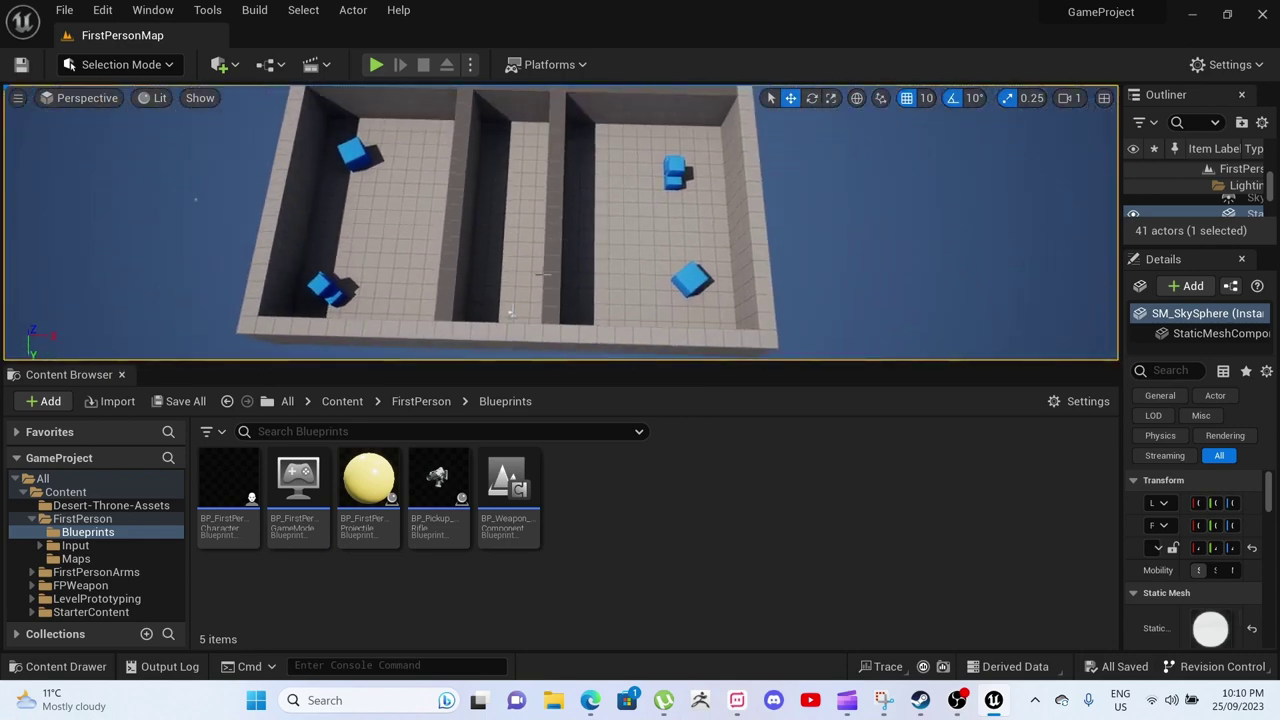
pyautogui.click(518, 258)
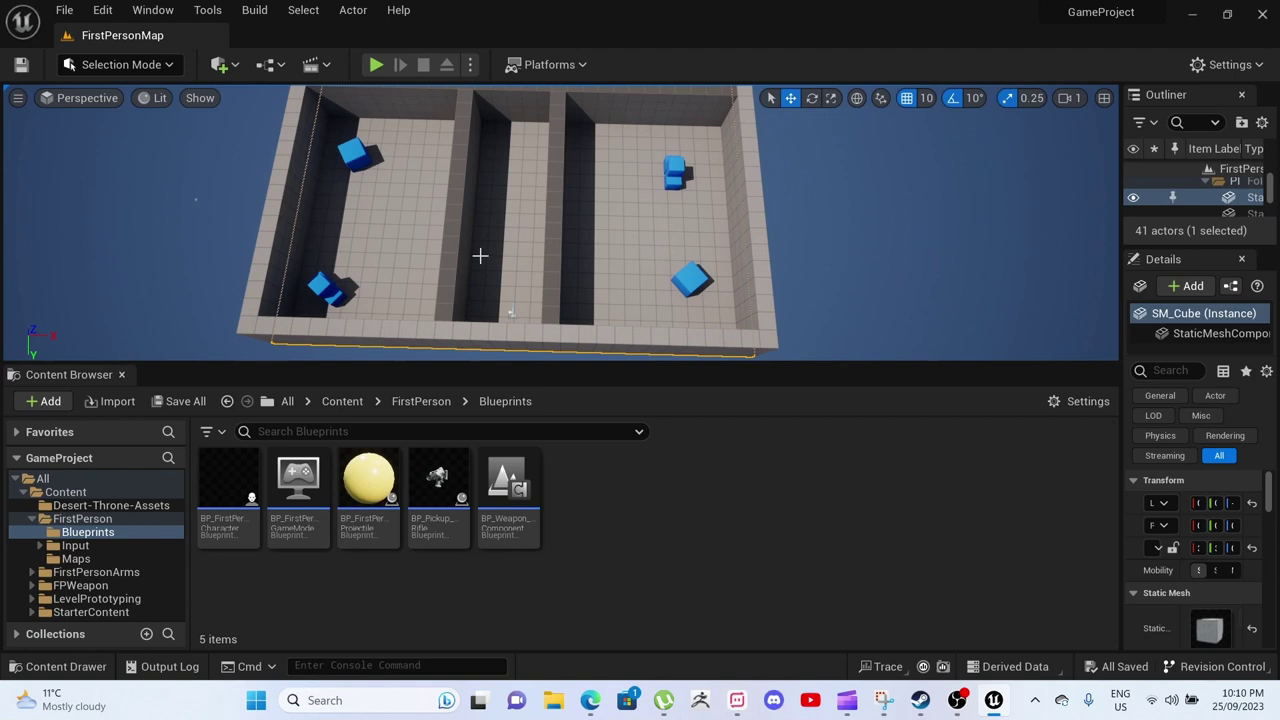
pyautogui.press('Escape')
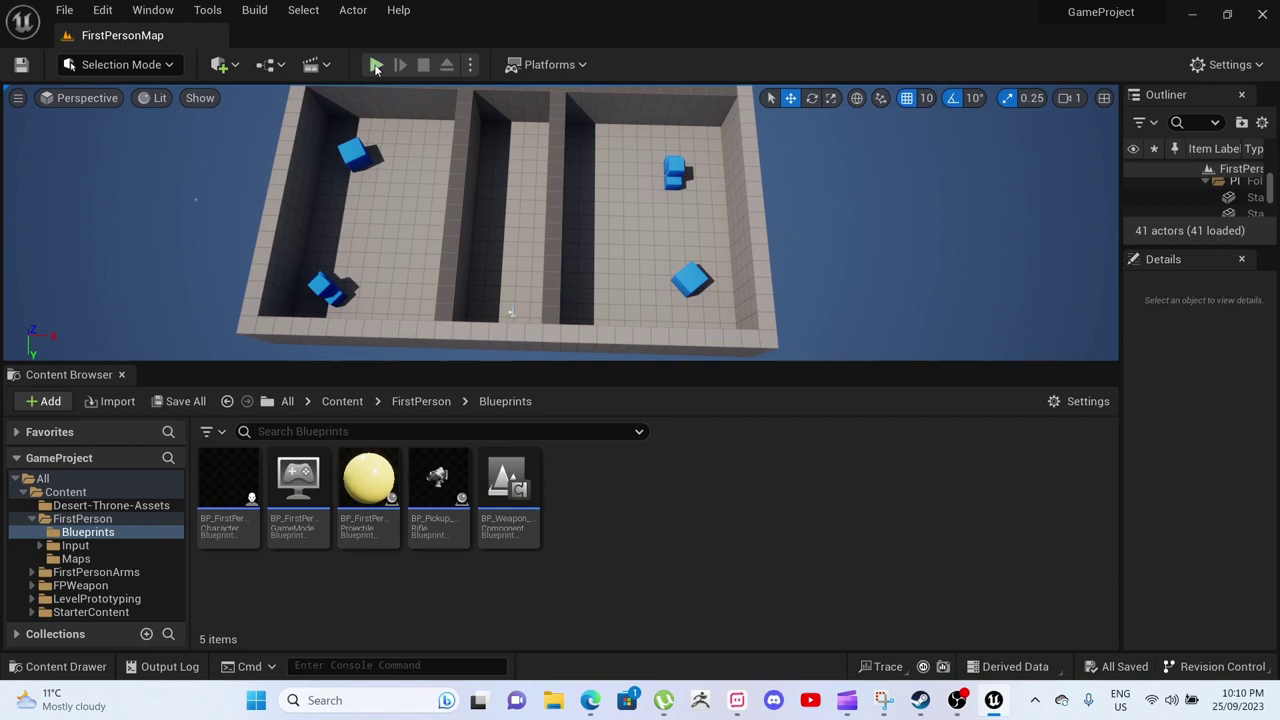
pyautogui.click(376, 65)
pyautogui.press('Escape')
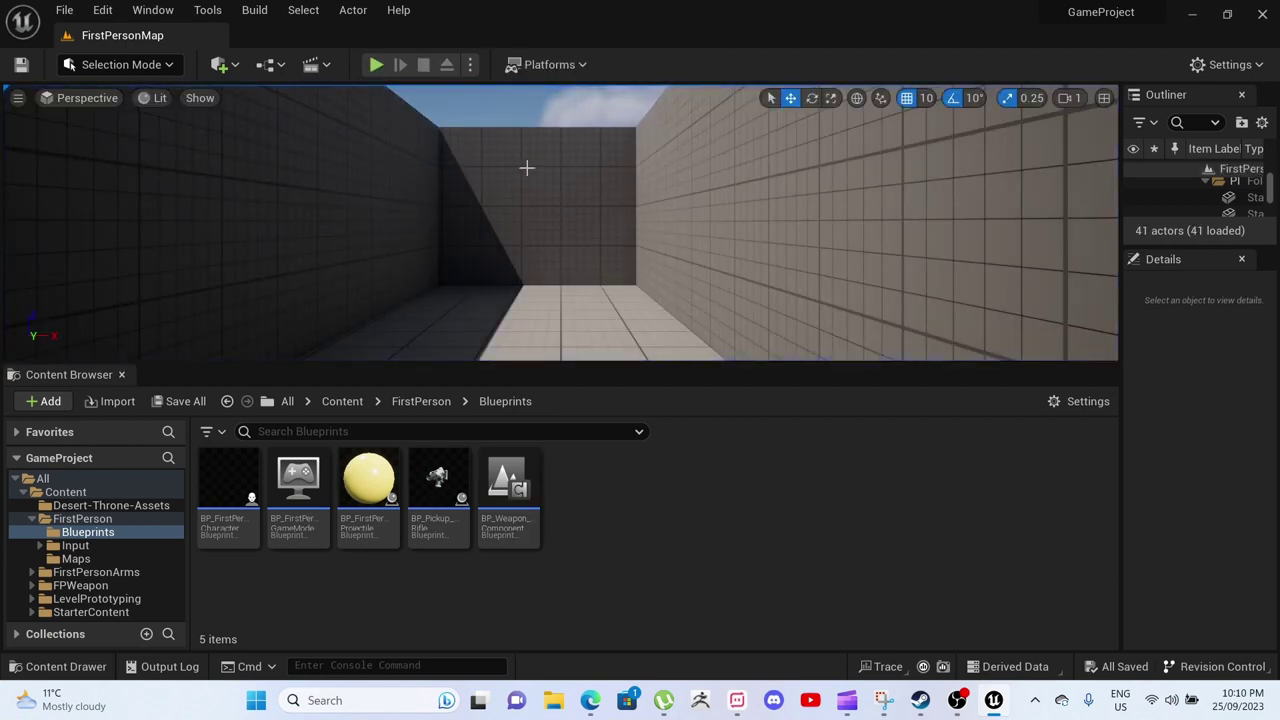
# Move the SM_Cube18 partition wall along the X axis up close to the outer wall, widening the start corridor
pyautogui.moveTo(537, 211); pyautogui.dragTo(795, 300, button='right')
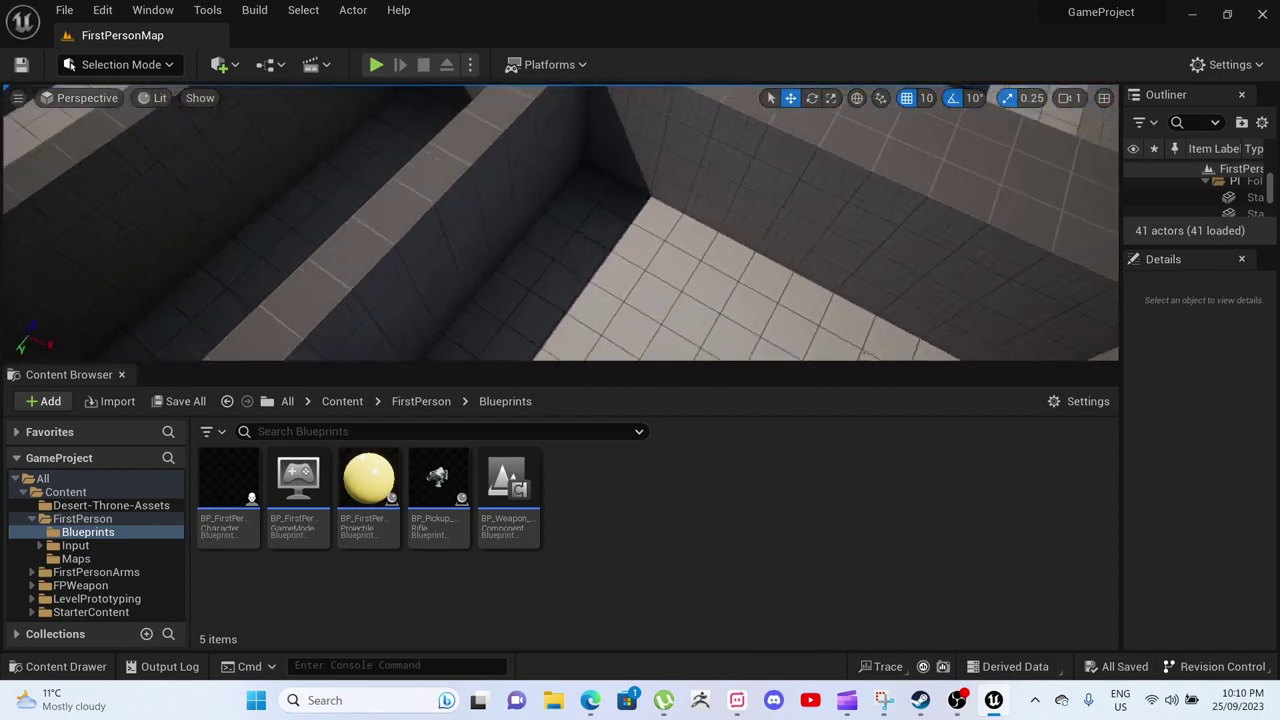
pyautogui.moveTo(420, 290); pyautogui.dragTo(180, 292, button='right')
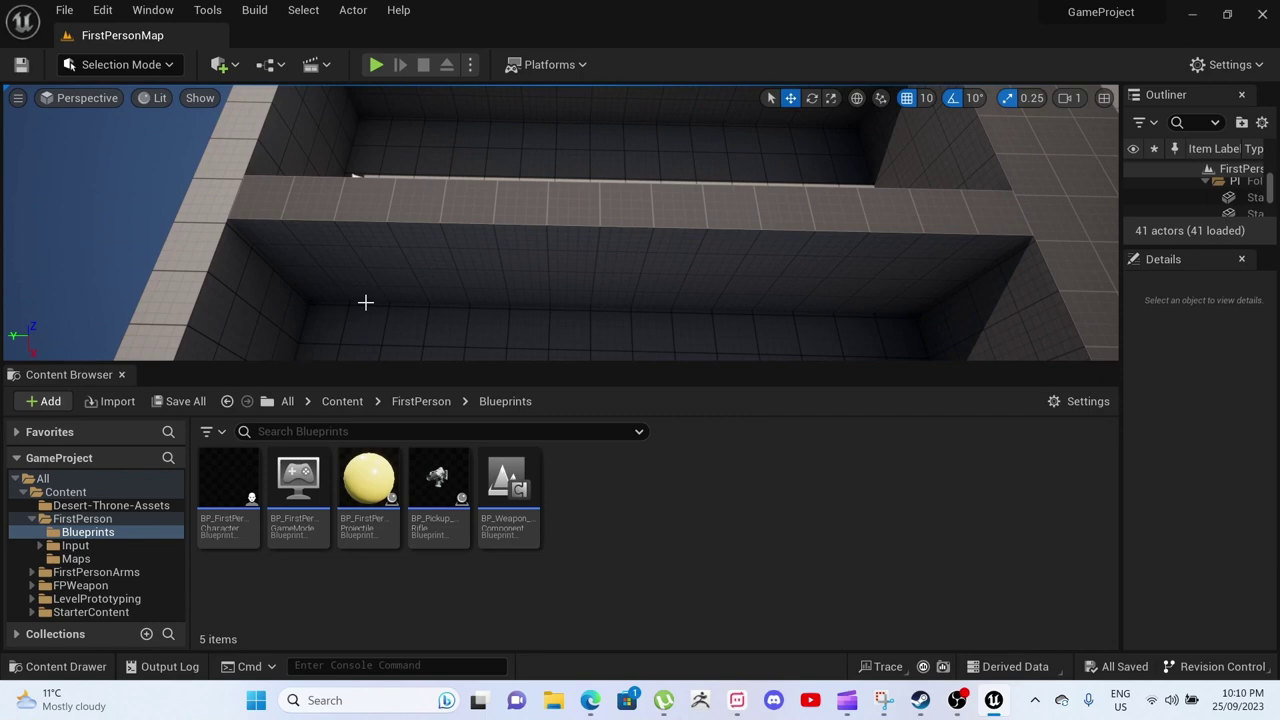
pyautogui.click(295, 291)
pyautogui.click(545, 325)
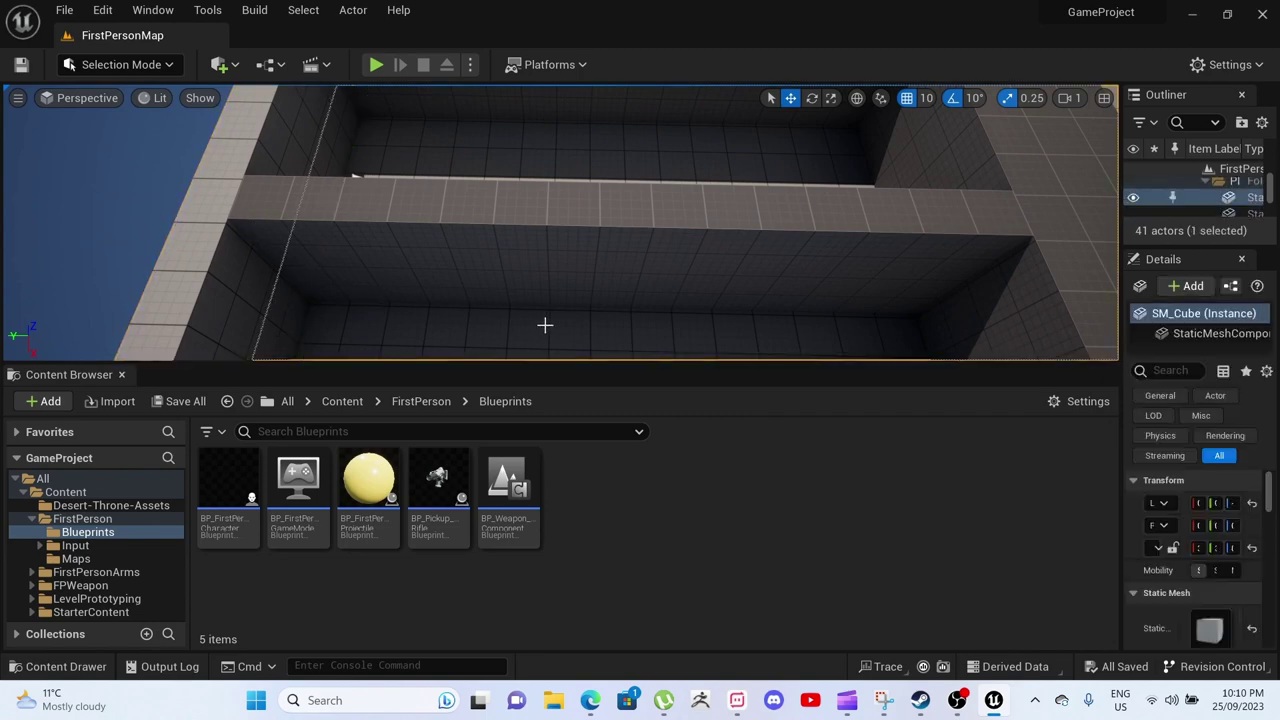
pyautogui.click(396, 212)
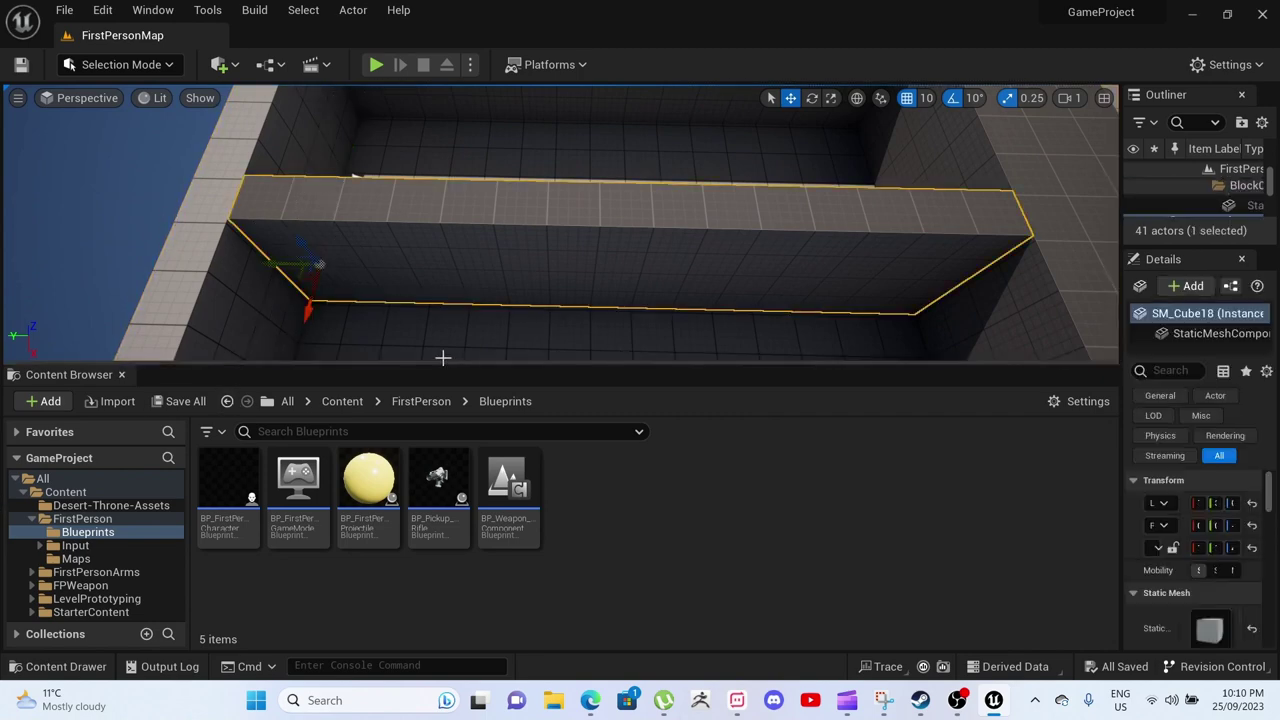
pyautogui.moveTo(308, 316); pyautogui.dragTo(484, 351)
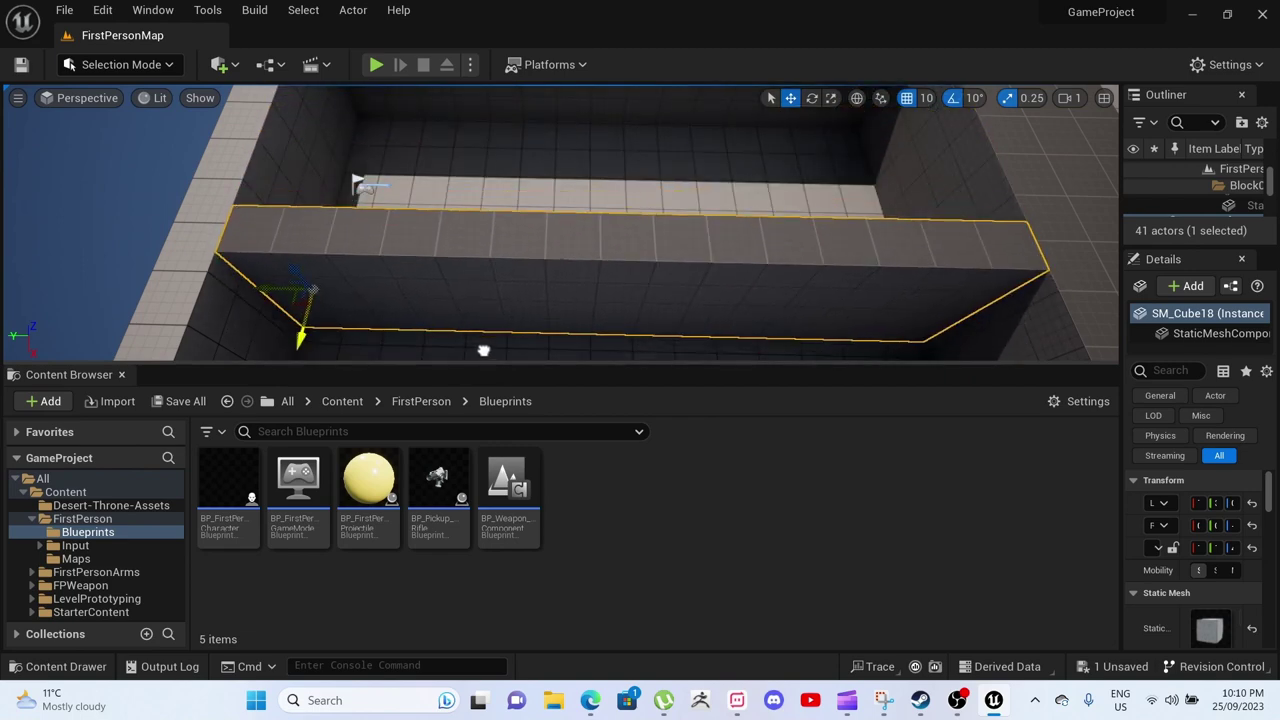
pyautogui.scroll(-5, 411, 303)
pyautogui.moveTo(394, 310); pyautogui.dragTo(705, 348, button='right')
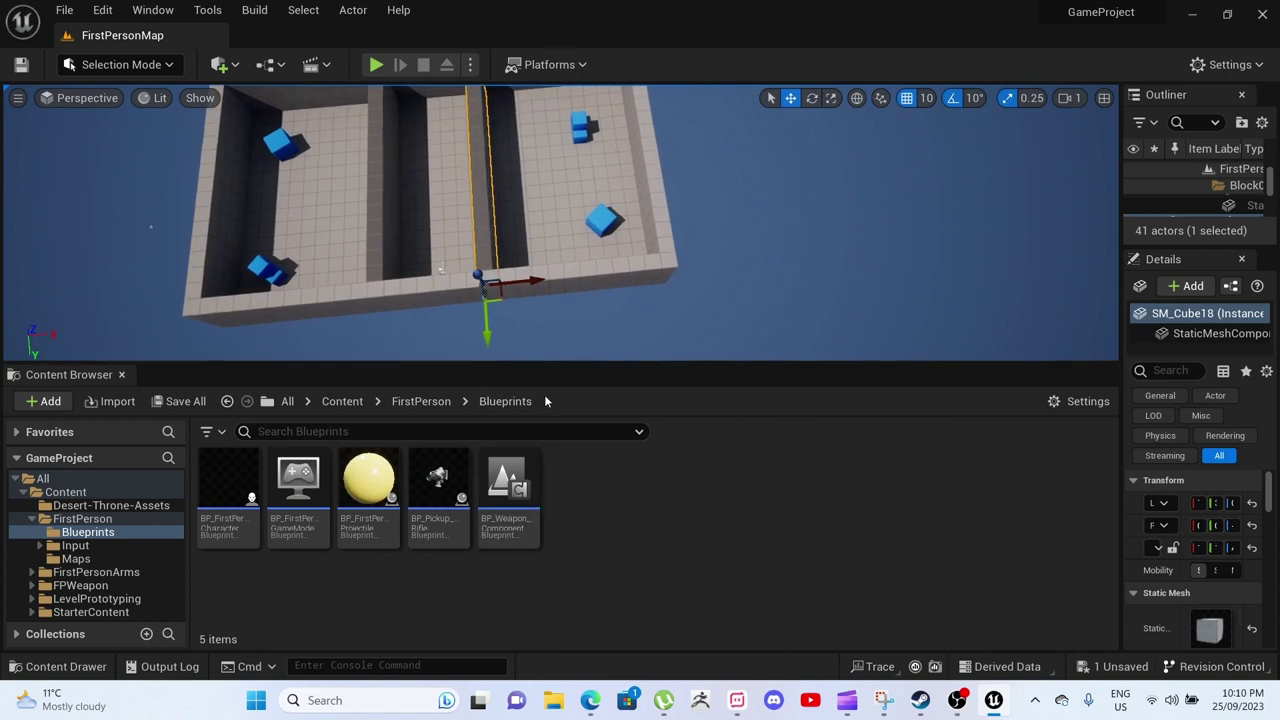
pyautogui.moveTo(537, 279); pyautogui.dragTo(668, 268)
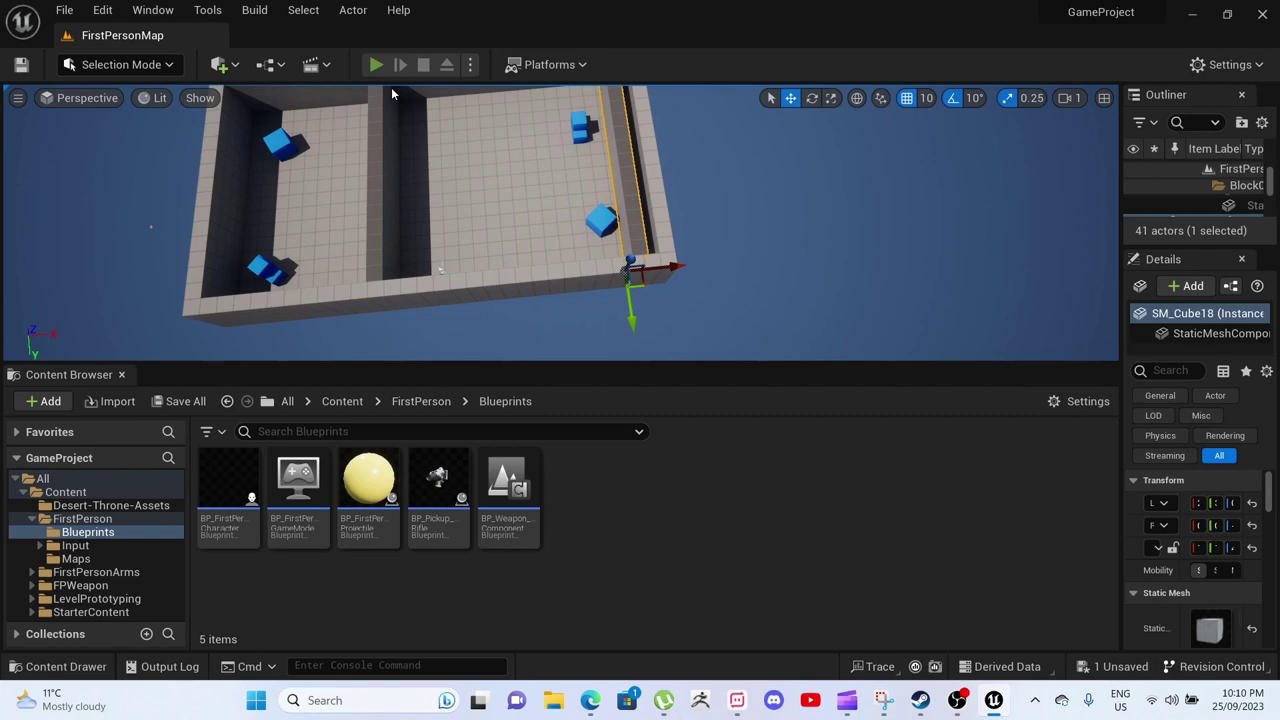
# Play-test the widened room by walking into and jumping over the blue cubes, and end the session
pyautogui.click(376, 64)
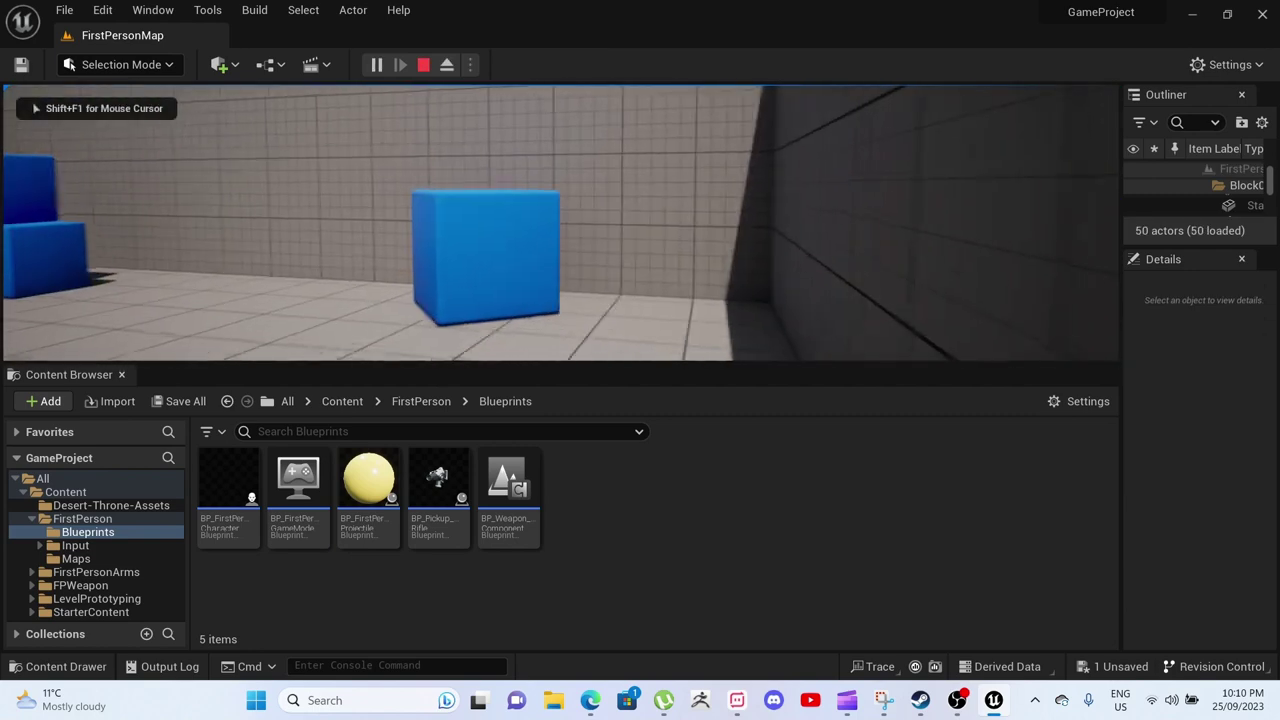
pyautogui.press('w')
pyautogui.press('space')
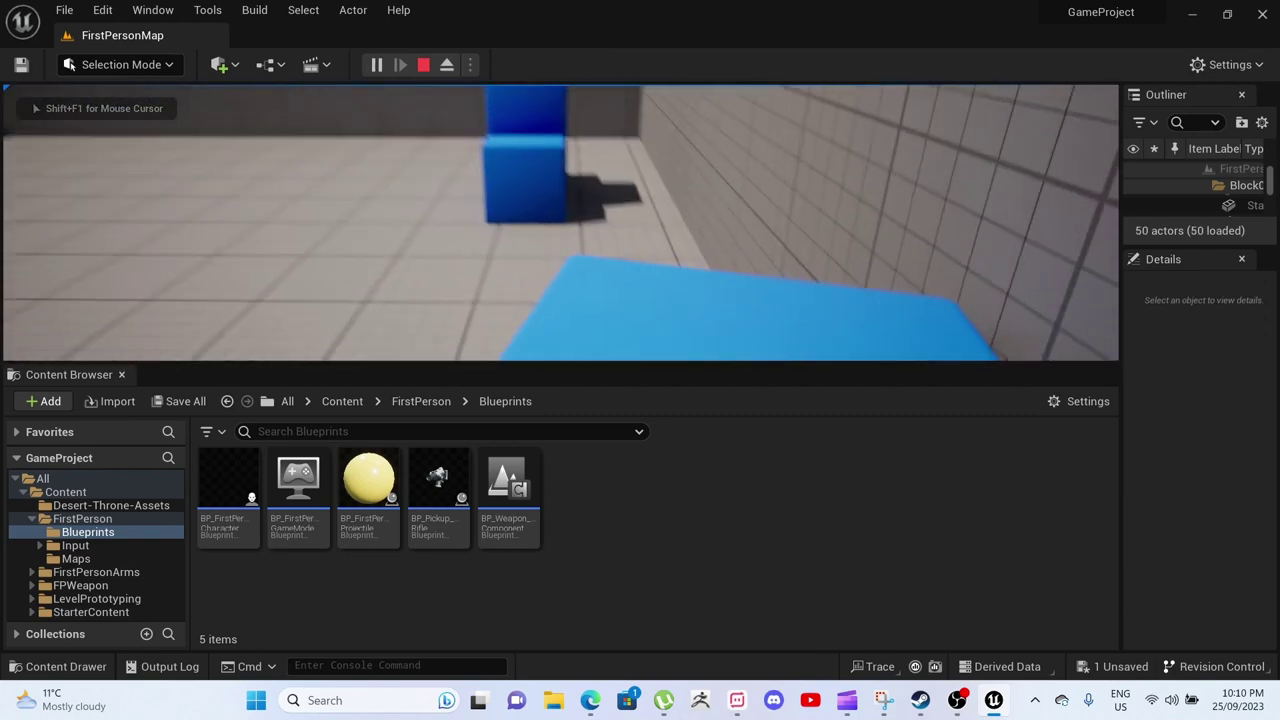
pyautogui.press('w')
pyautogui.press('space')
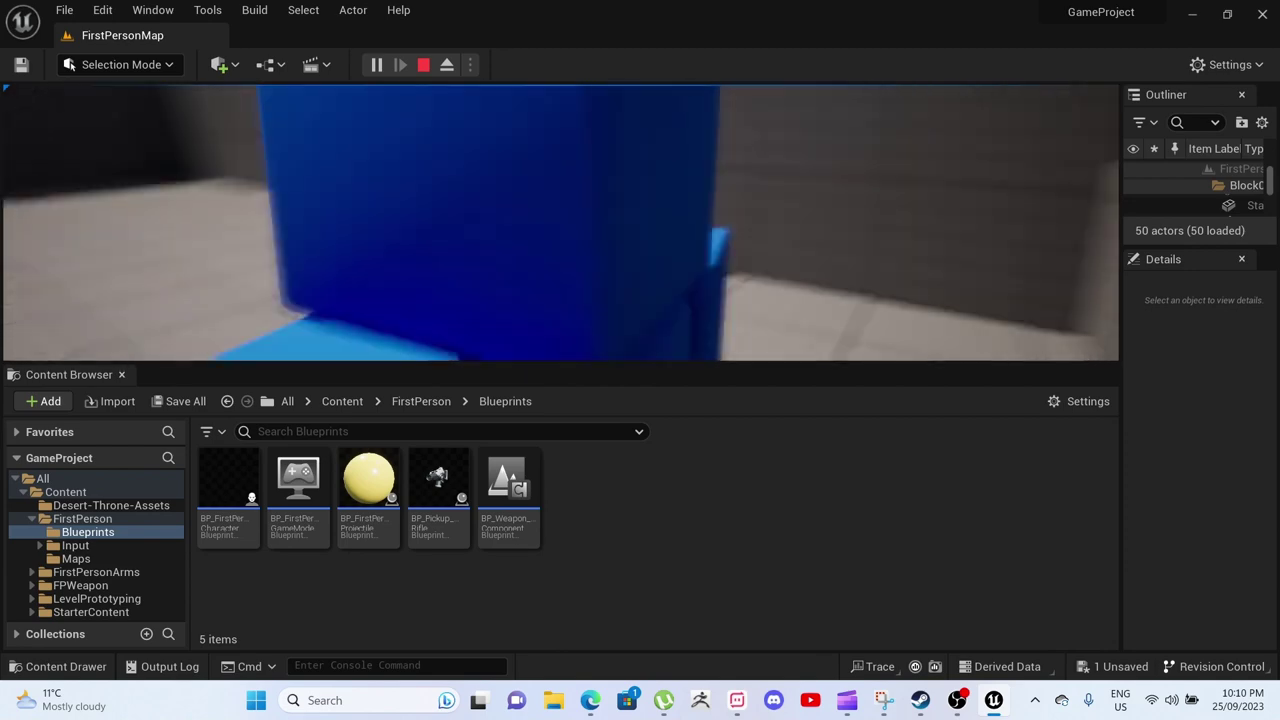
pyautogui.press('w')
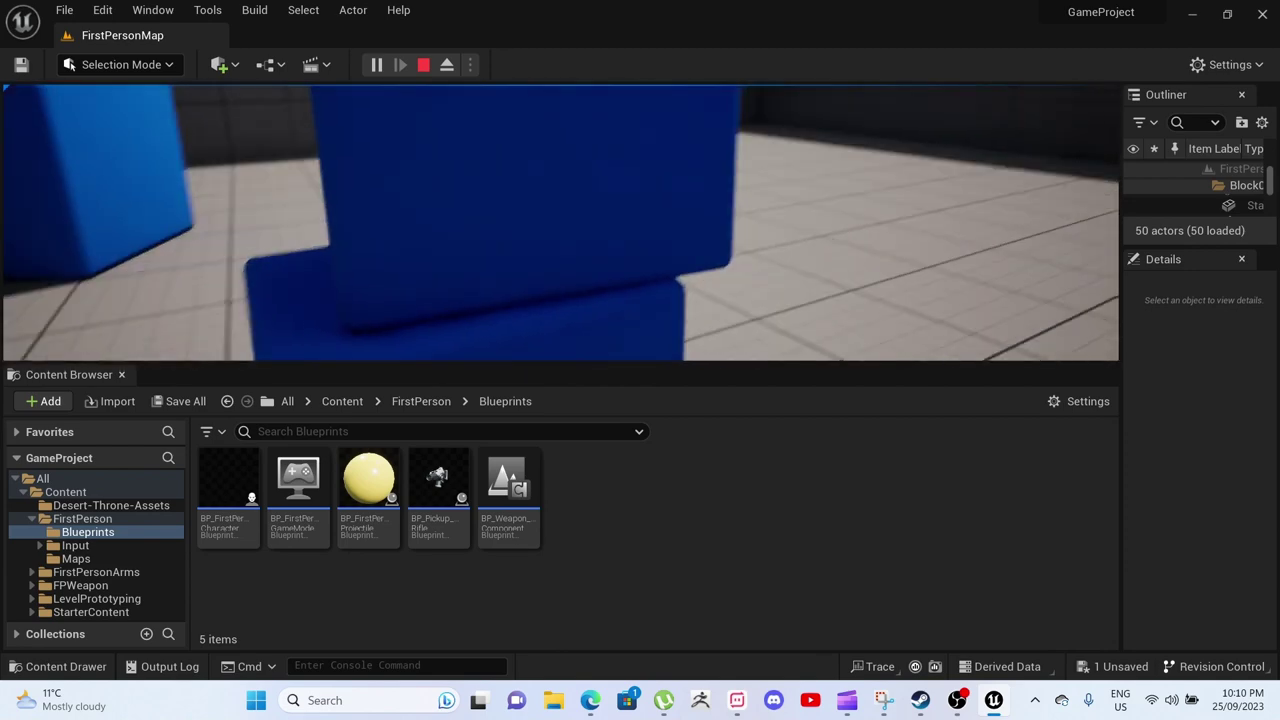
pyautogui.press('w')
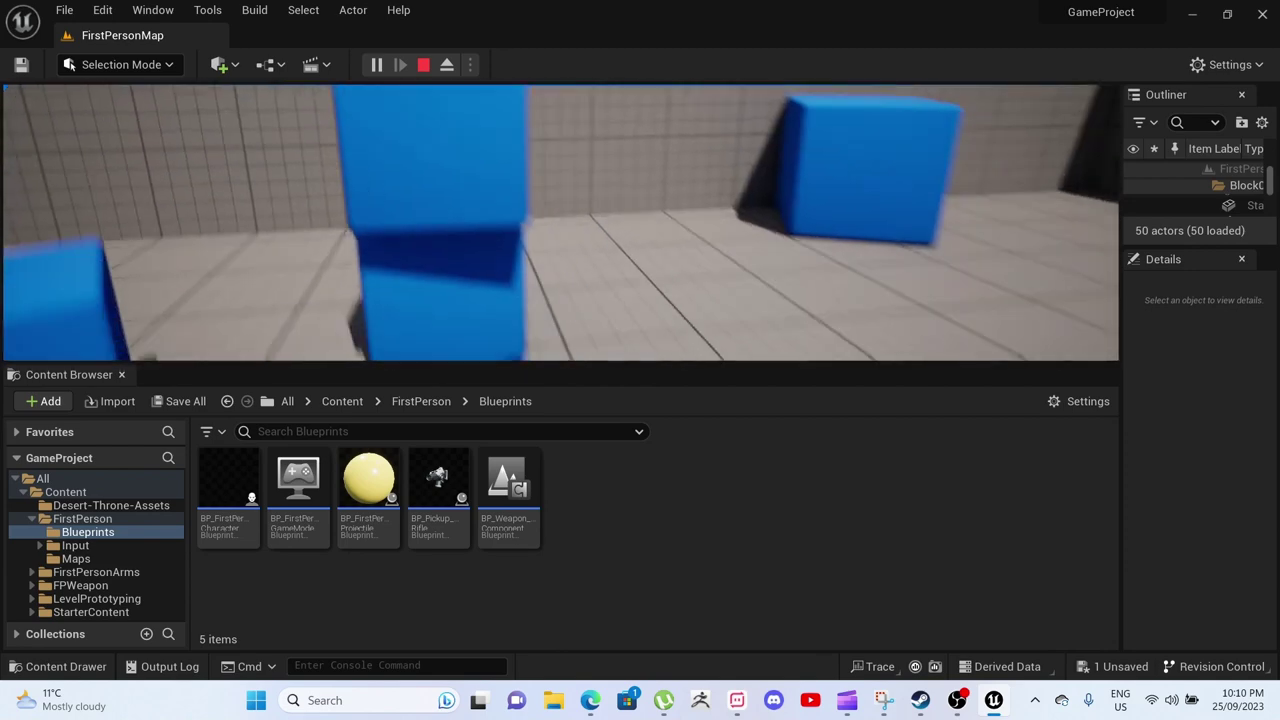
pyautogui.press('w')
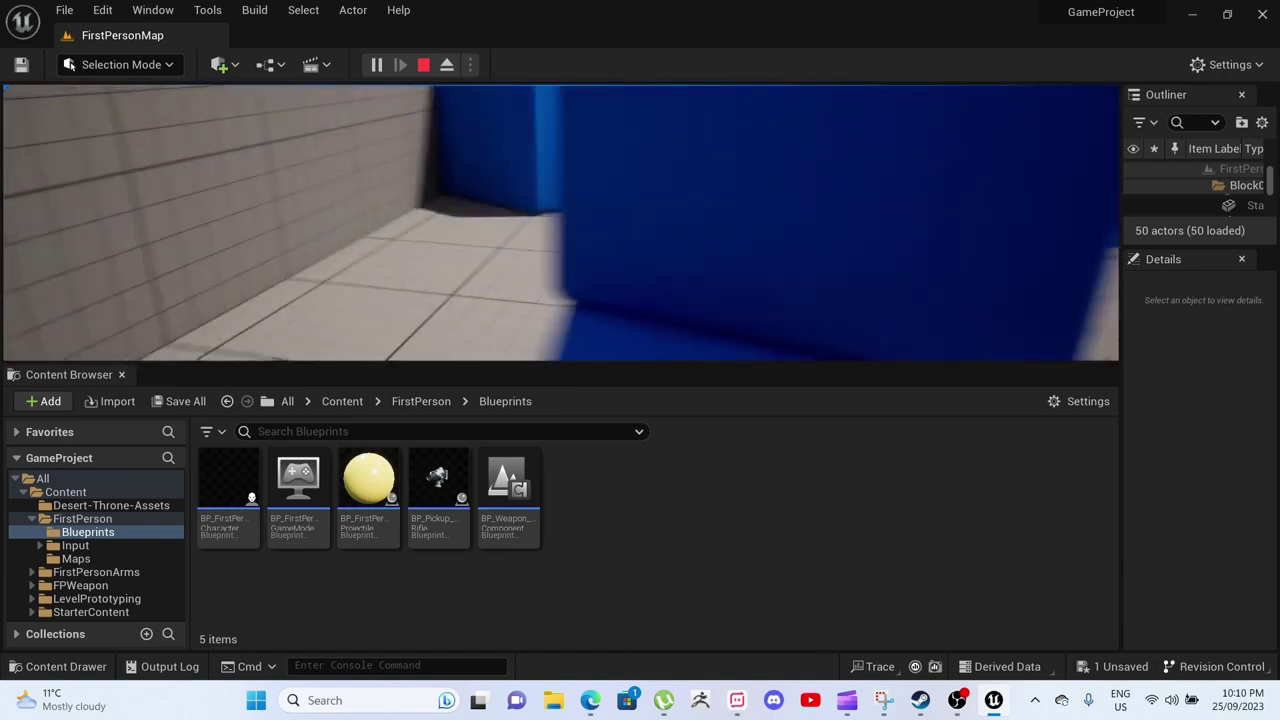
pyautogui.press('w')
pyautogui.press('space')
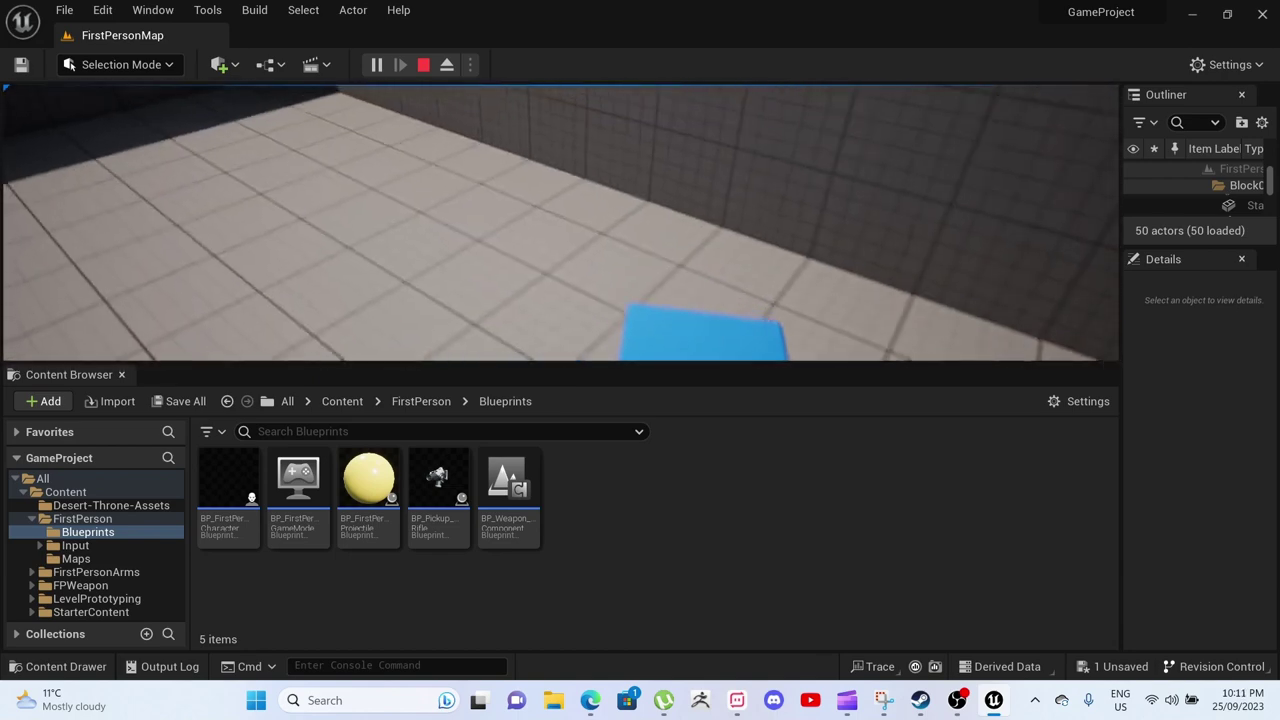
pyautogui.press('w')
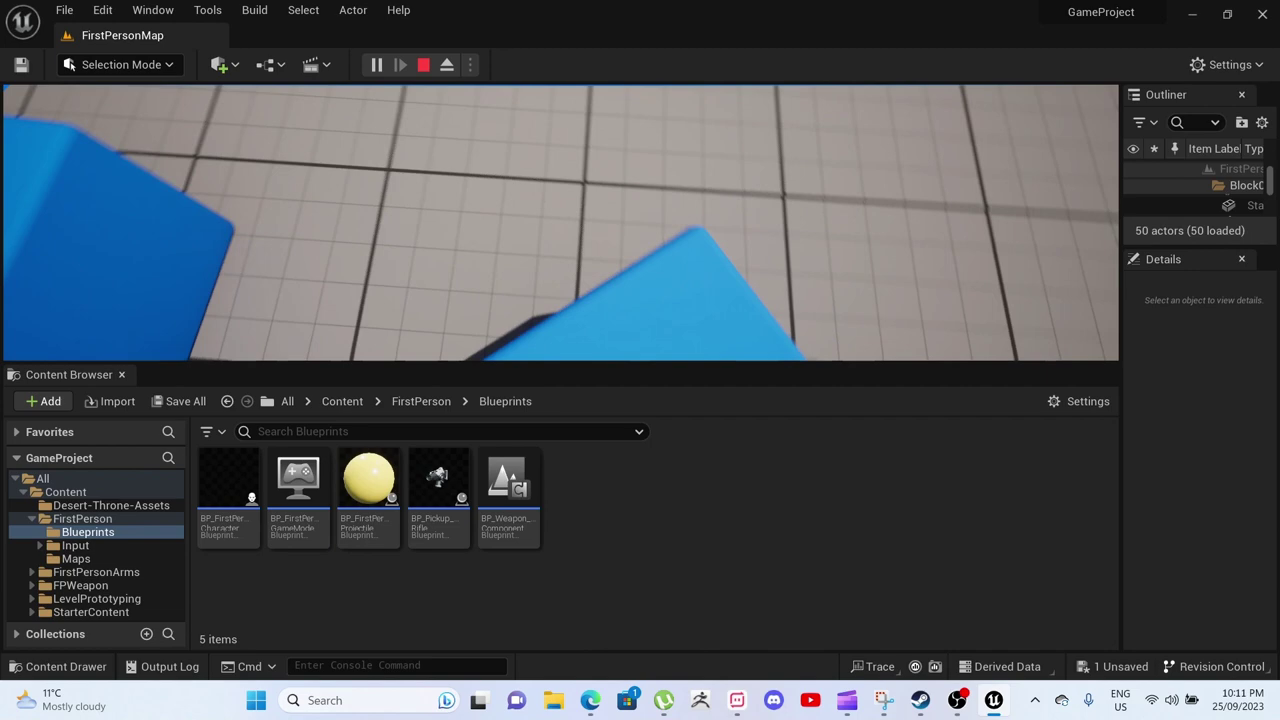
pyautogui.press('s')
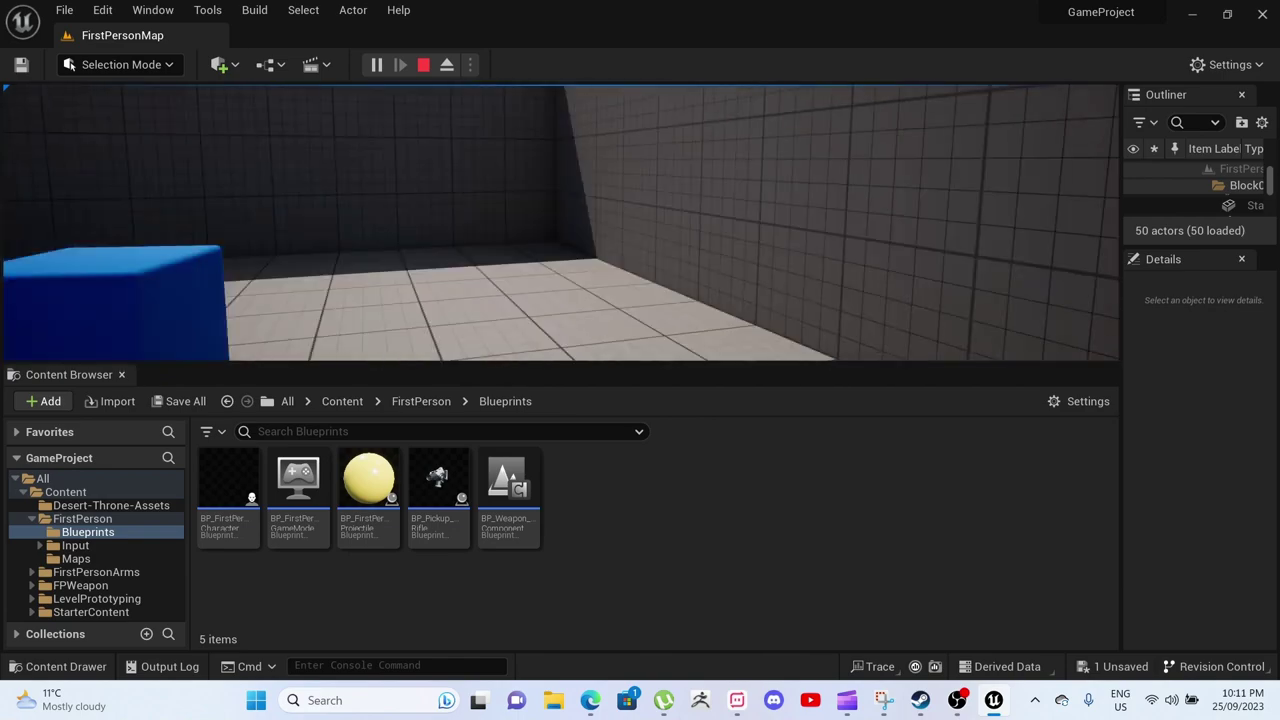
pyautogui.press('Escape')
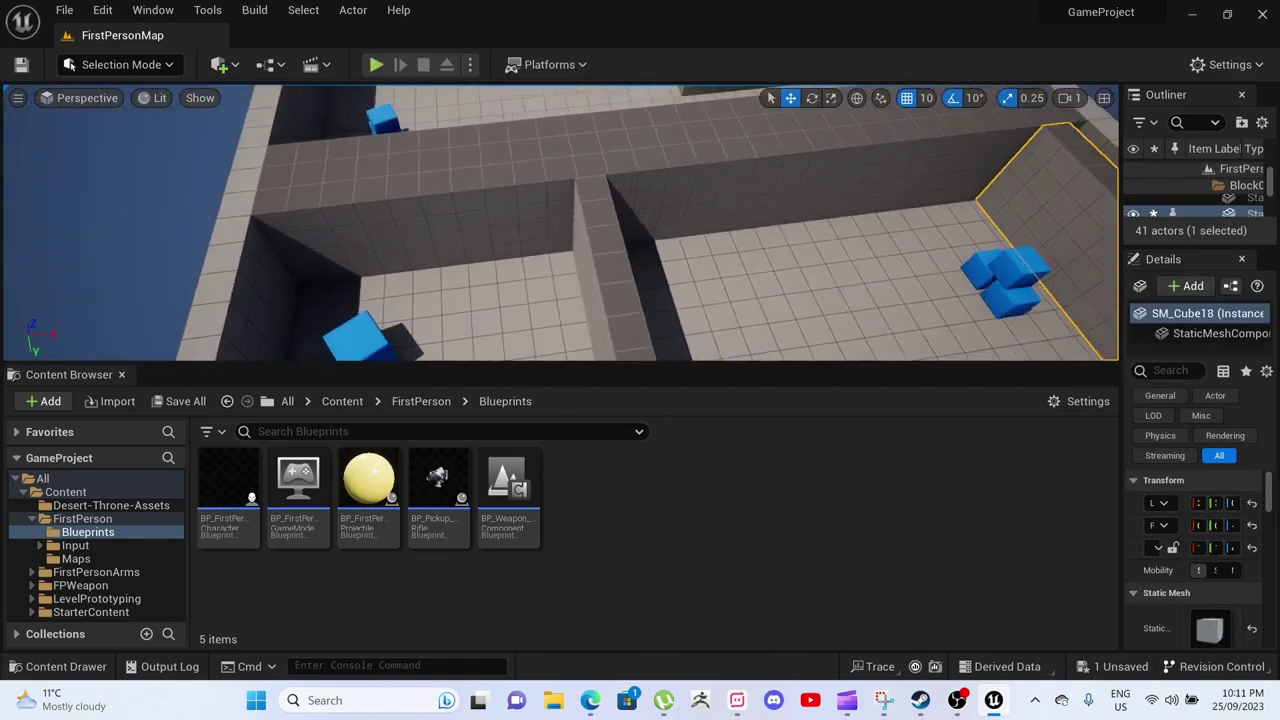
# Undo the partition wall's move and look around the ramp area of the level
pyautogui.hotkey('ctrl', 'z')
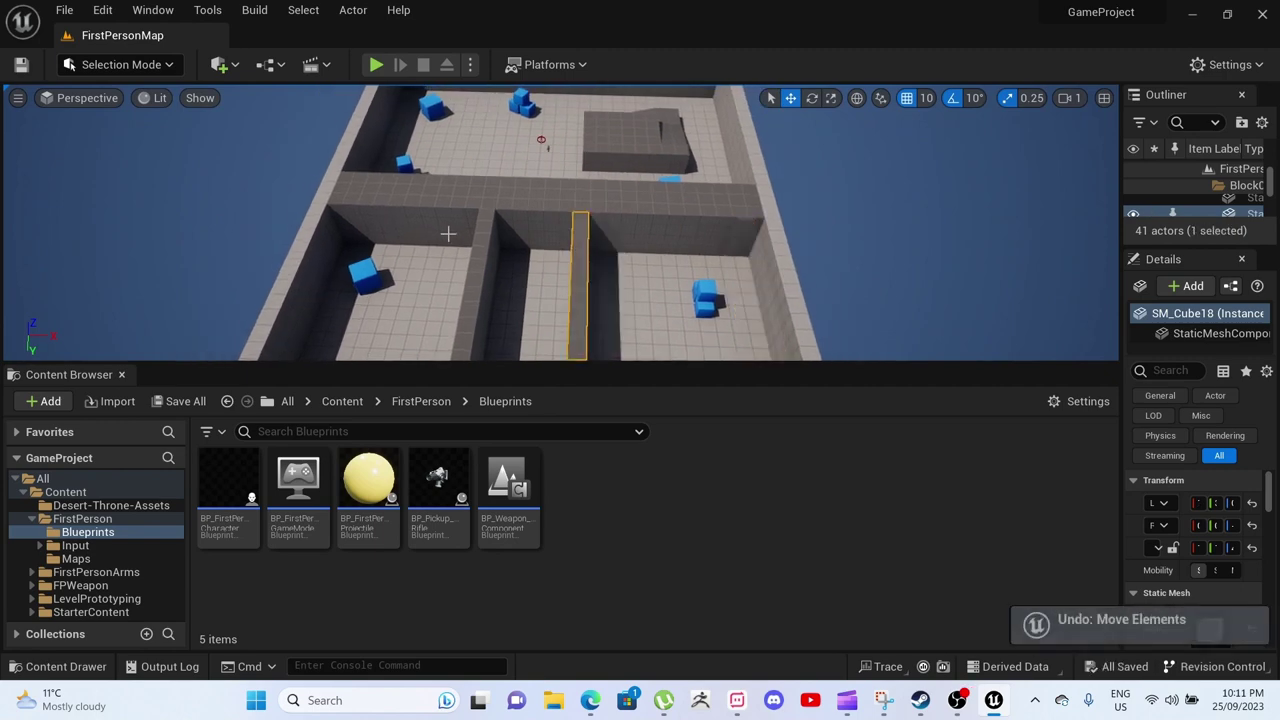
pyautogui.moveTo(448, 233); pyautogui.dragTo(750, 235, button='right')
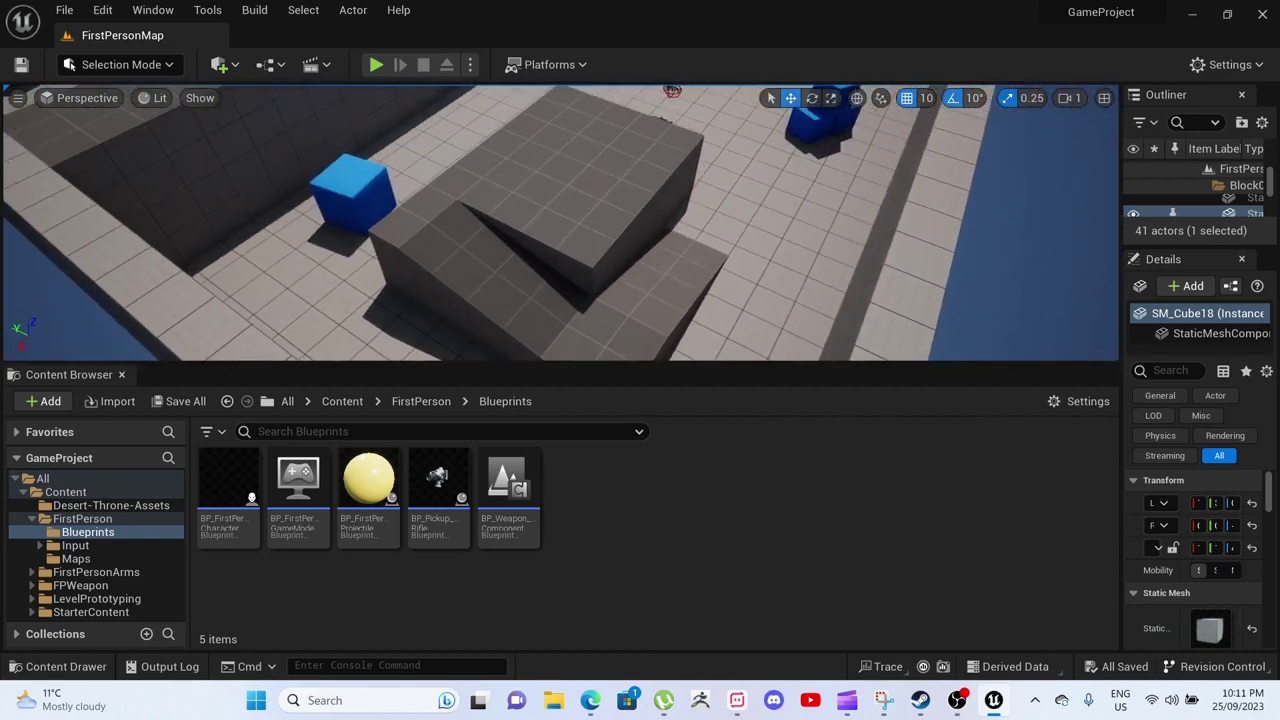
pyautogui.moveTo(945, 190); pyautogui.dragTo(470, 192, button='right')
# Open the BP_FirstPersonCharacter blueprint and bring its whole Event Graph into view
pyautogui.doubleClick(216, 530)
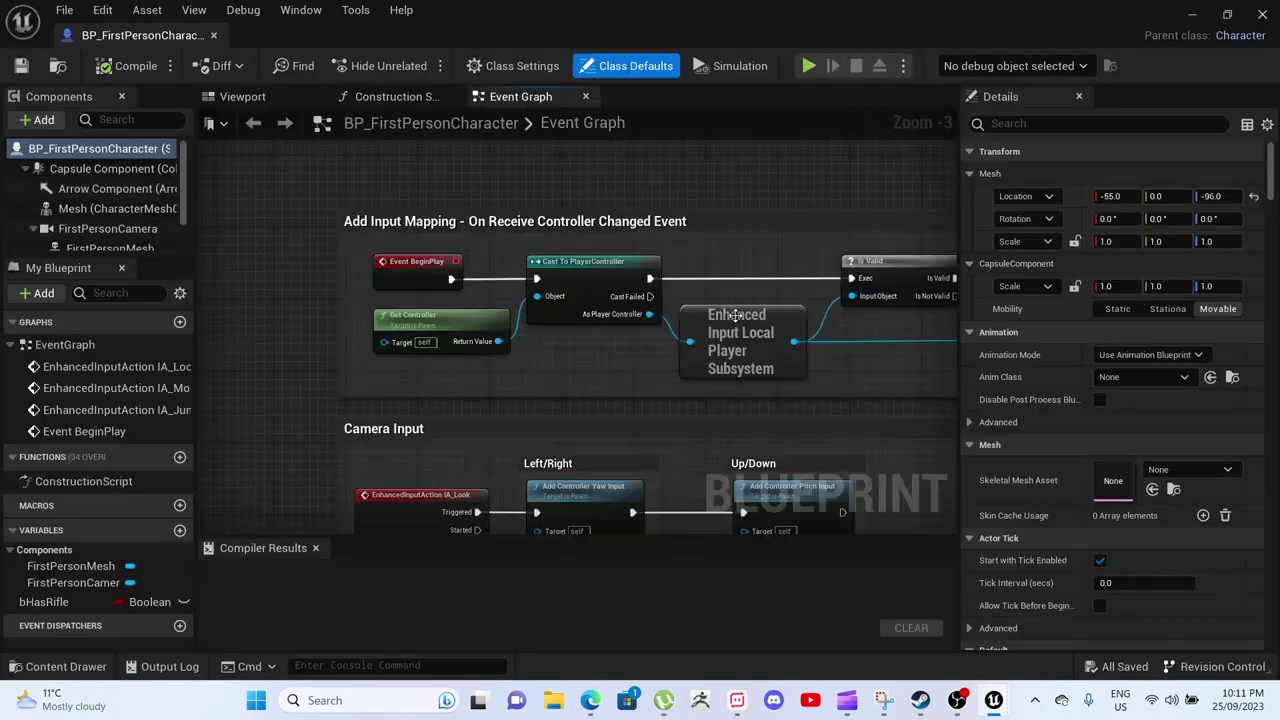
pyautogui.scroll(-7, 450, 301)
pyautogui.moveTo(512, 316); pyautogui.dragTo(480, 296, button='right')
pyautogui.scroll(-2, 476, 310)
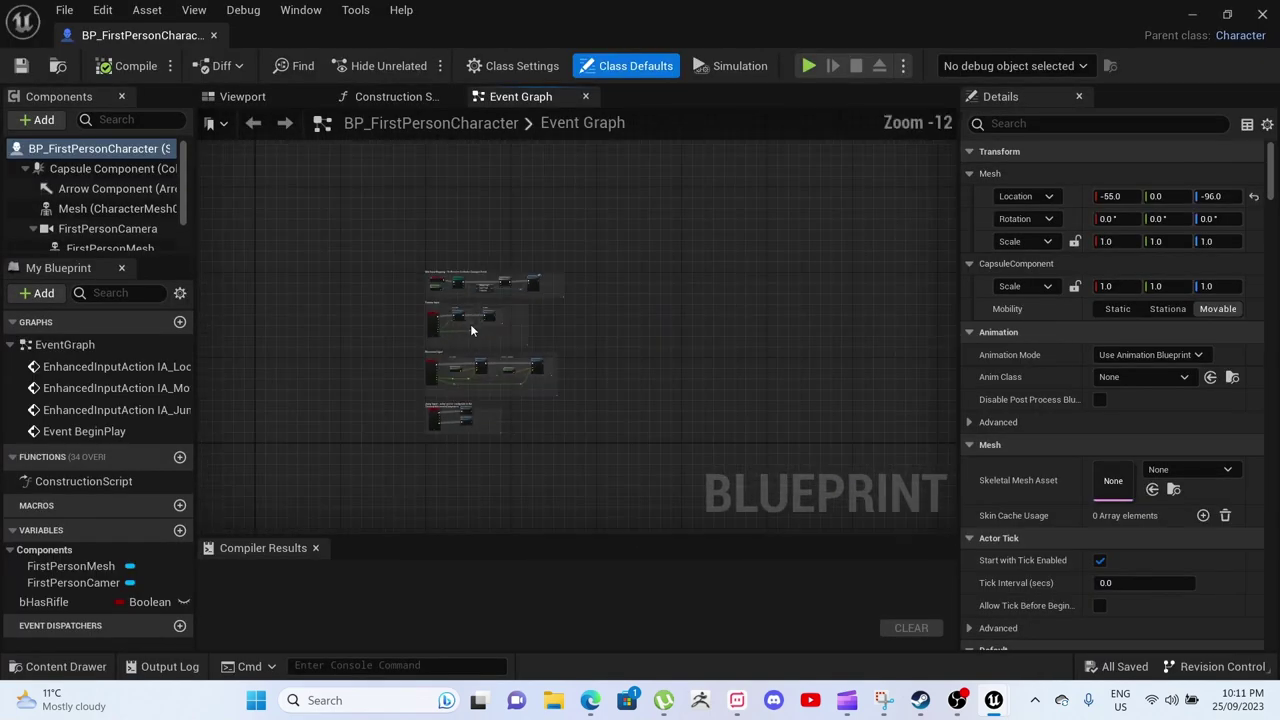
# Inspect the character's camera, arms and capsule in the blueprint's 3D preview from several angles
pyautogui.click(242, 98)
pyautogui.scroll(4, 586, 312)
pyautogui.scroll(-4, 584, 309)
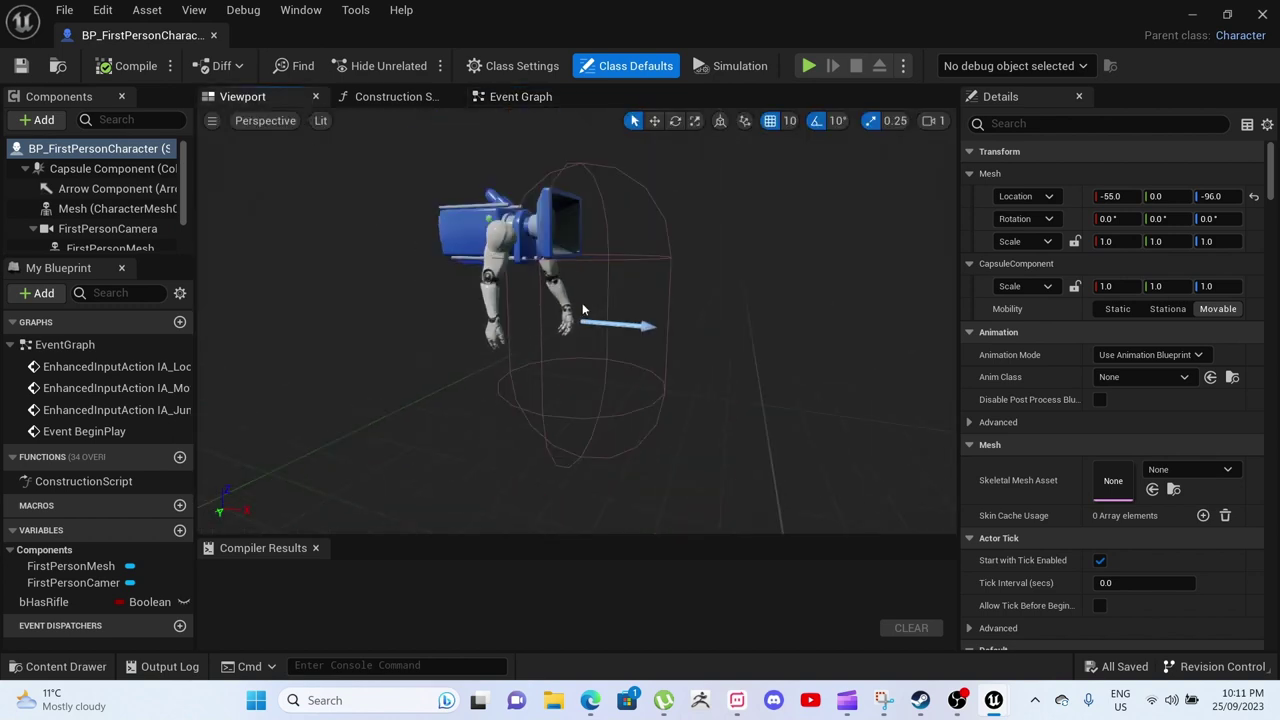
pyautogui.moveTo(583, 309); pyautogui.dragTo(530, 272, button='right')
pyautogui.moveTo(689, 423); pyautogui.dragTo(689, 423, button='right')
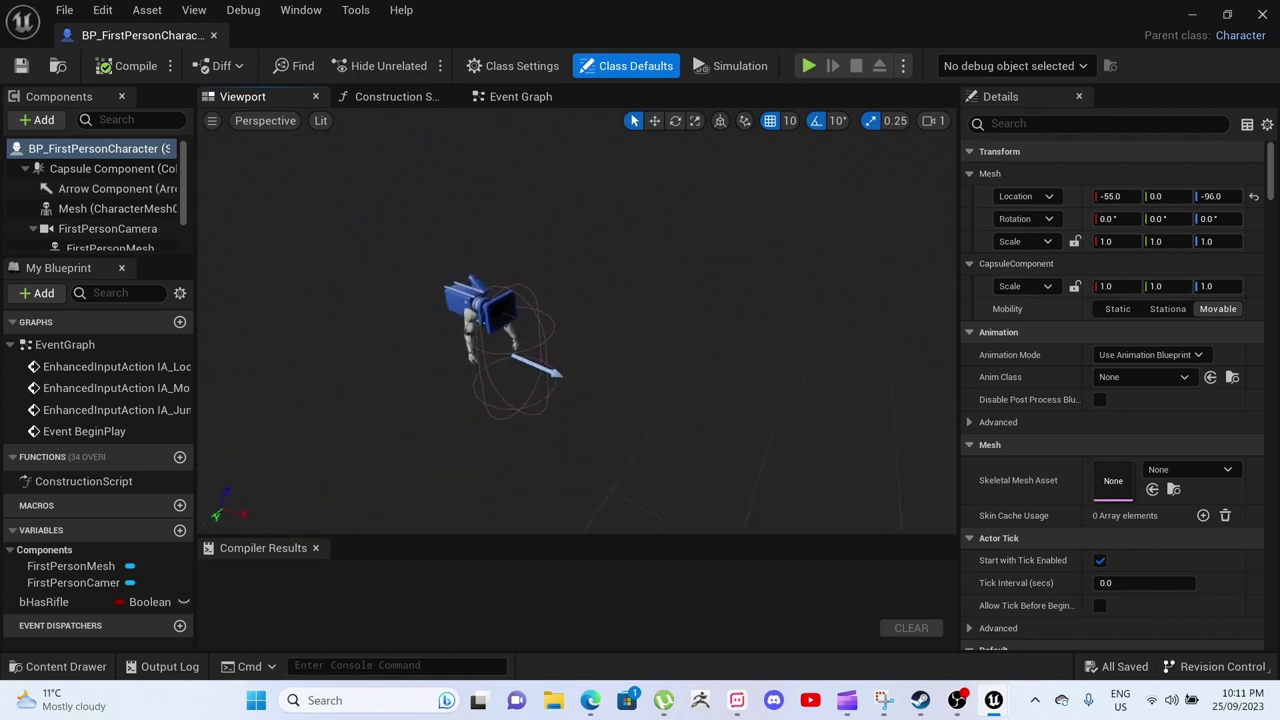
# Check the character's Construction Script and return to the Event Graph
pyautogui.click(400, 96)
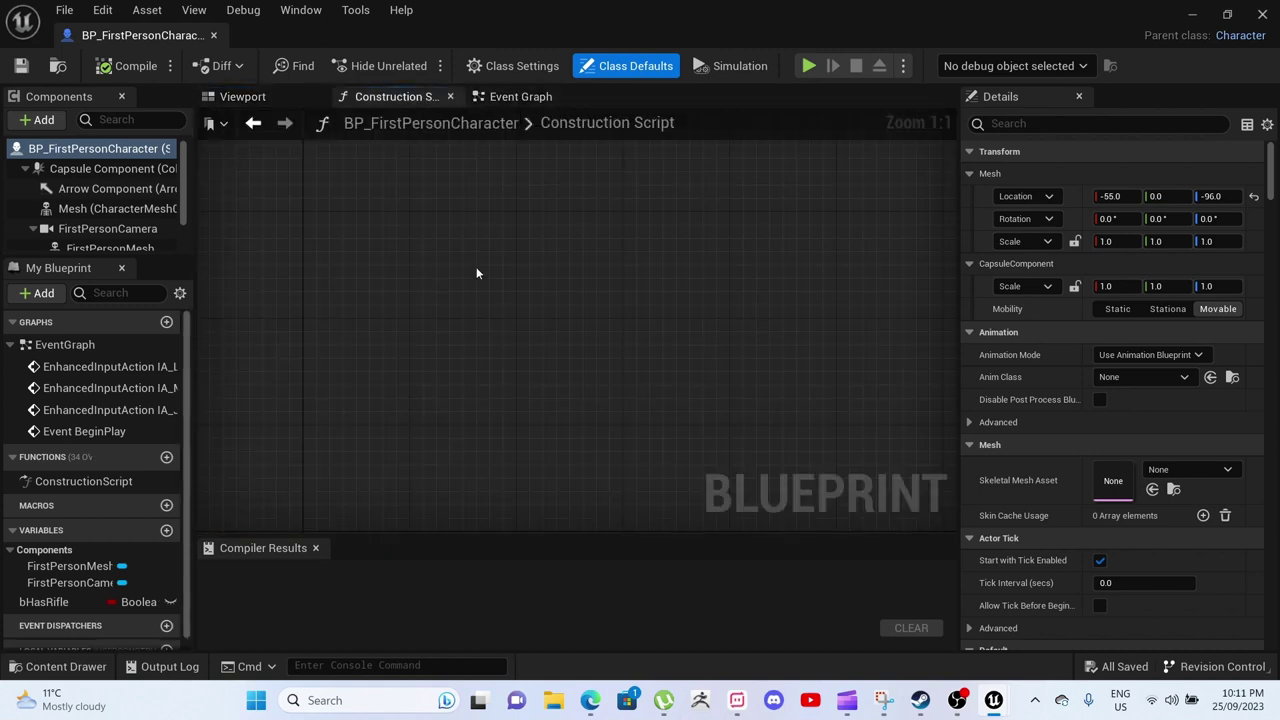
pyautogui.scroll(-8, 471, 262)
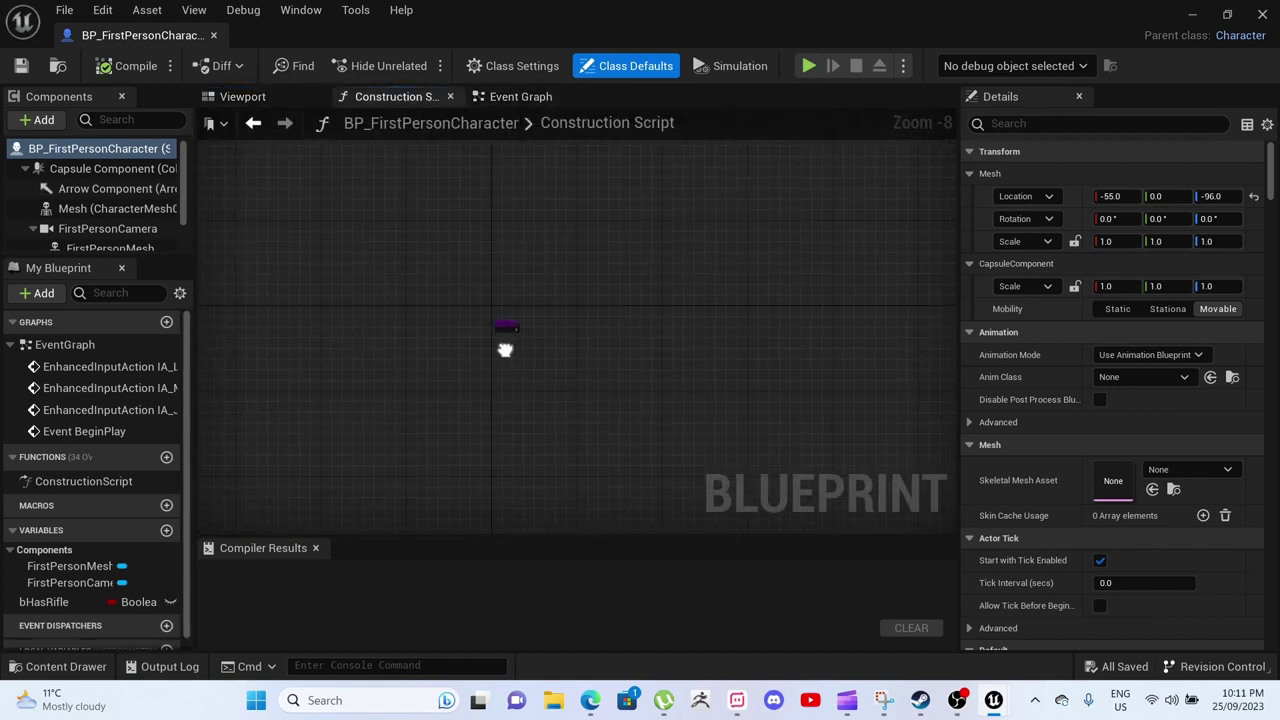
pyautogui.scroll(3, 481, 364)
pyautogui.click(524, 96)
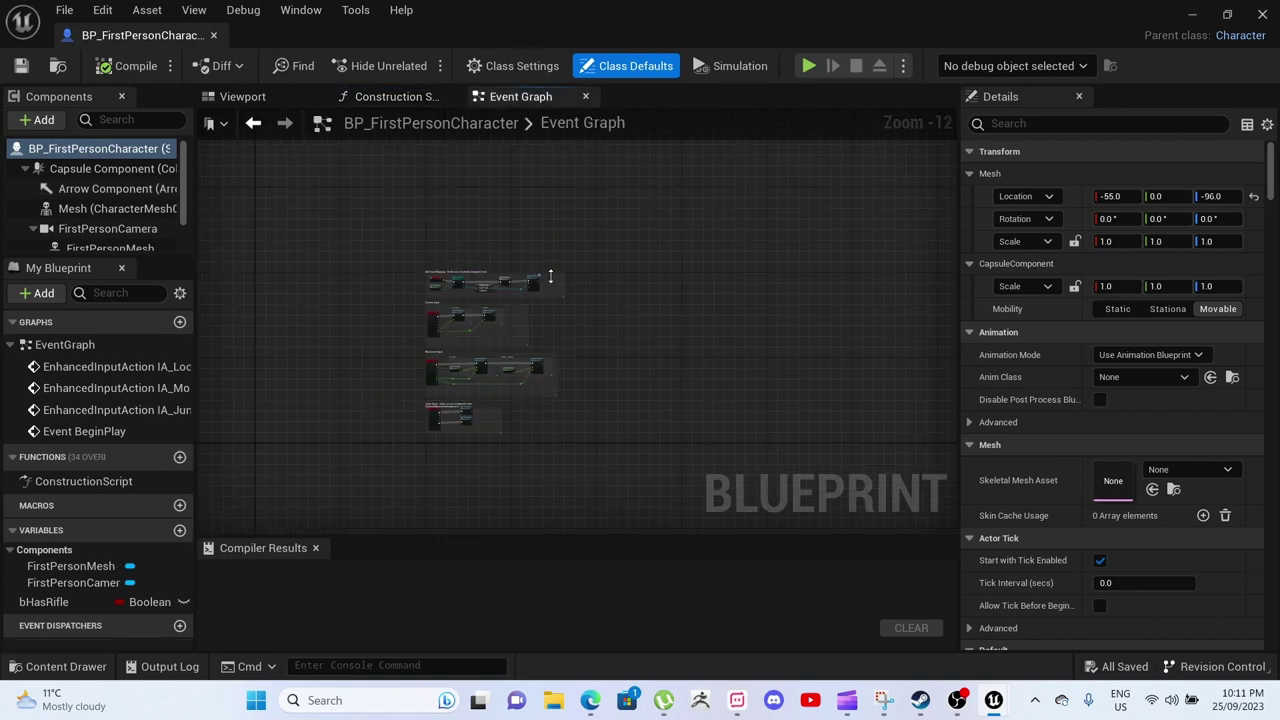
# Examine the Movement Input and Jump Input nodes in the character's Event Graph, and close the blueprint
pyautogui.moveTo(487, 314); pyautogui.dragTo(554, 312, button='right')
pyautogui.scroll(7, 521, 367)
pyautogui.moveTo(598, 238); pyautogui.dragTo(450, 130, button='right')
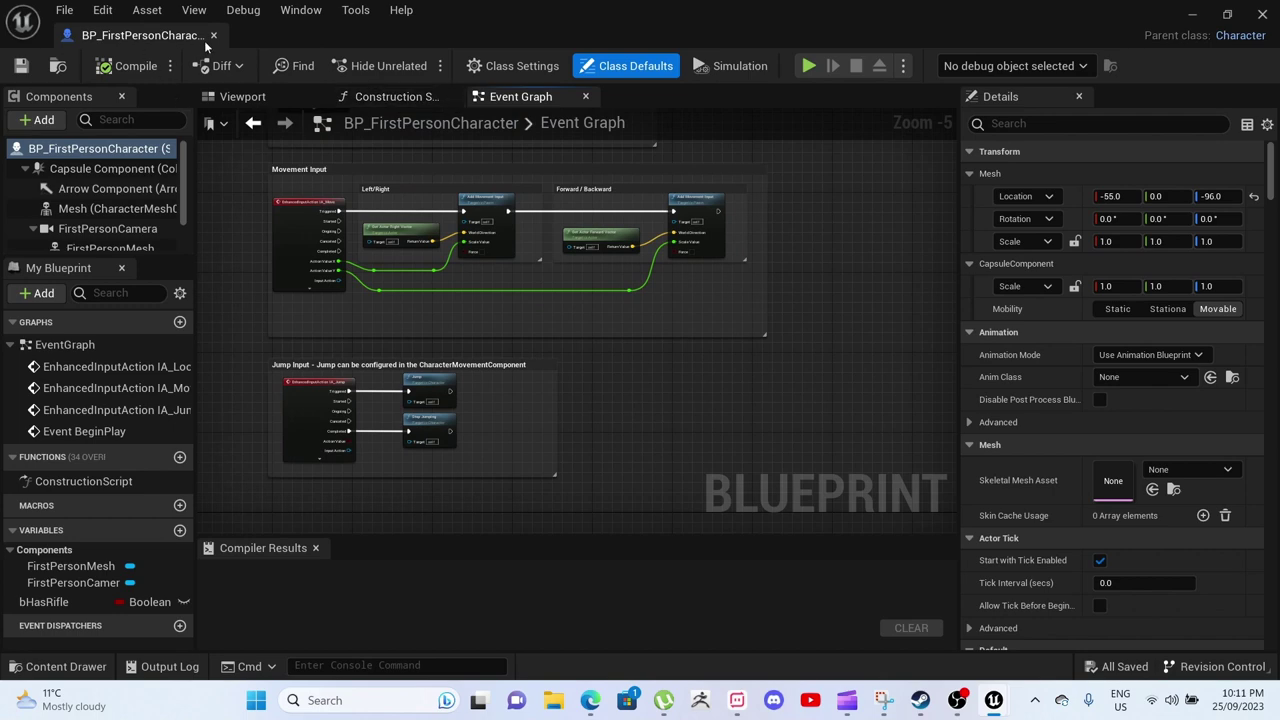
pyautogui.click(213, 37)
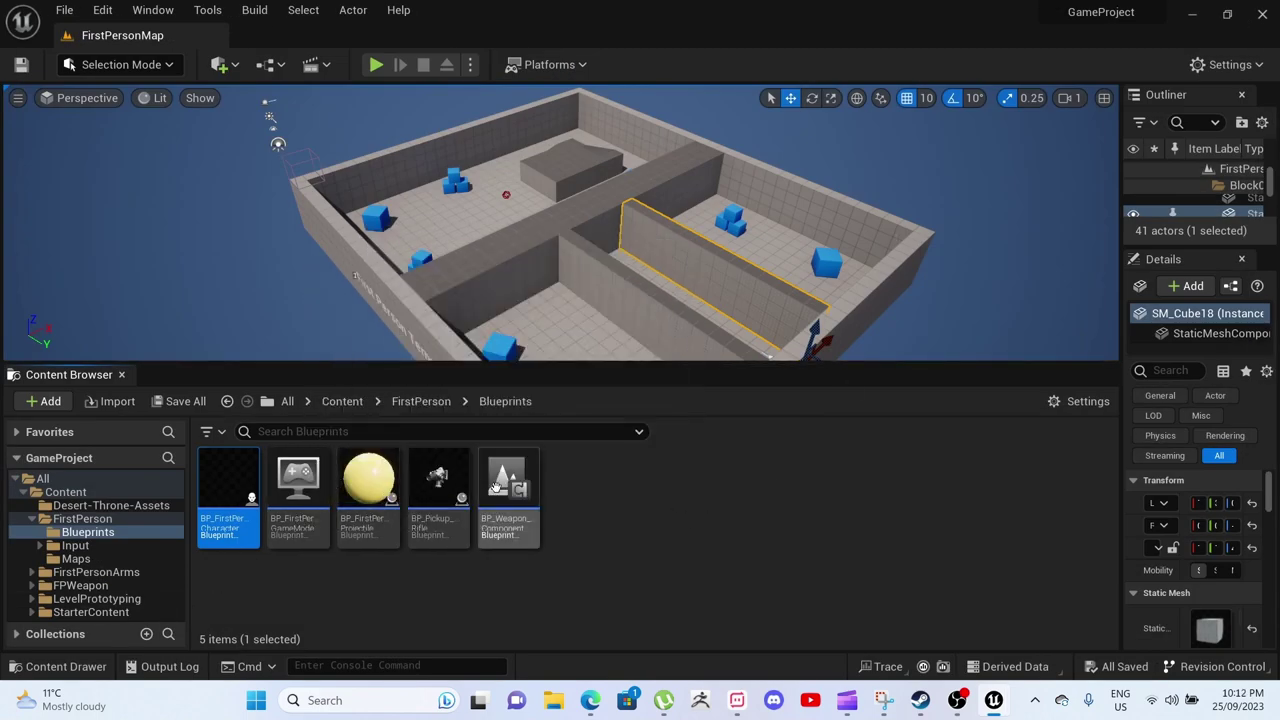
# Look at the default class settings of the BP_FirstPersonGameMode blueprint and close it
pyautogui.doubleClick(289, 500)
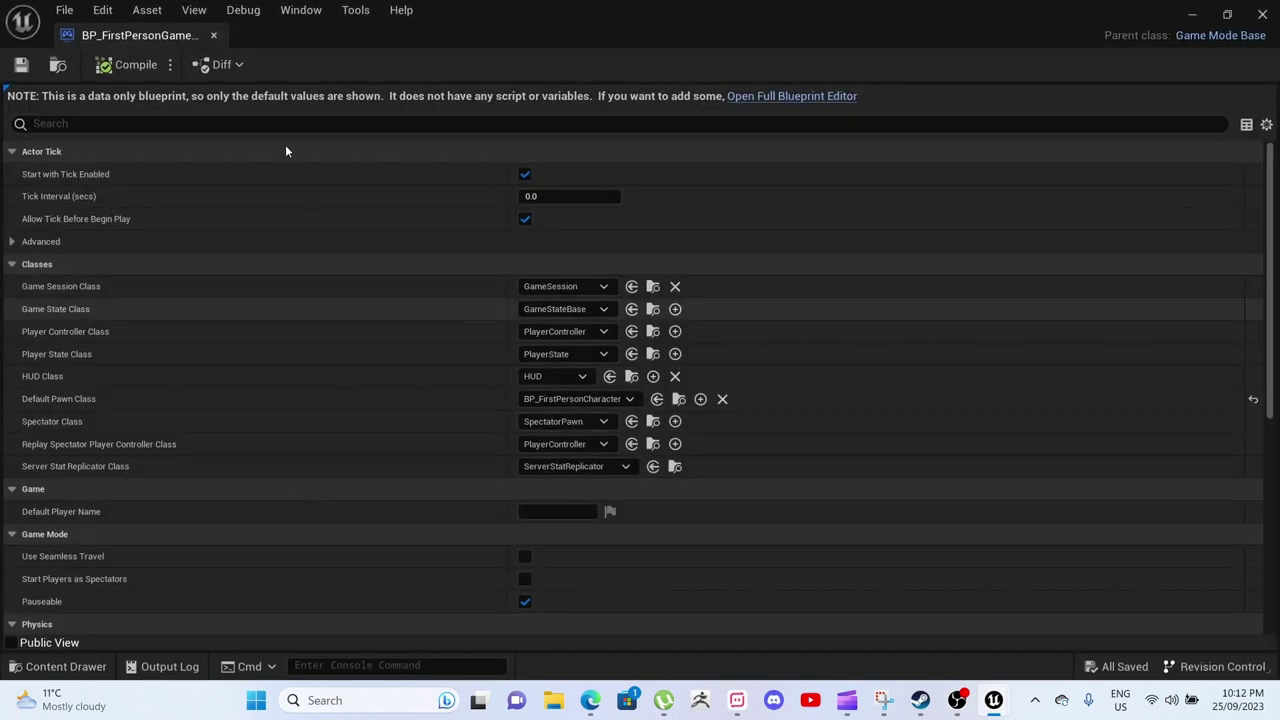
pyautogui.click(213, 37)
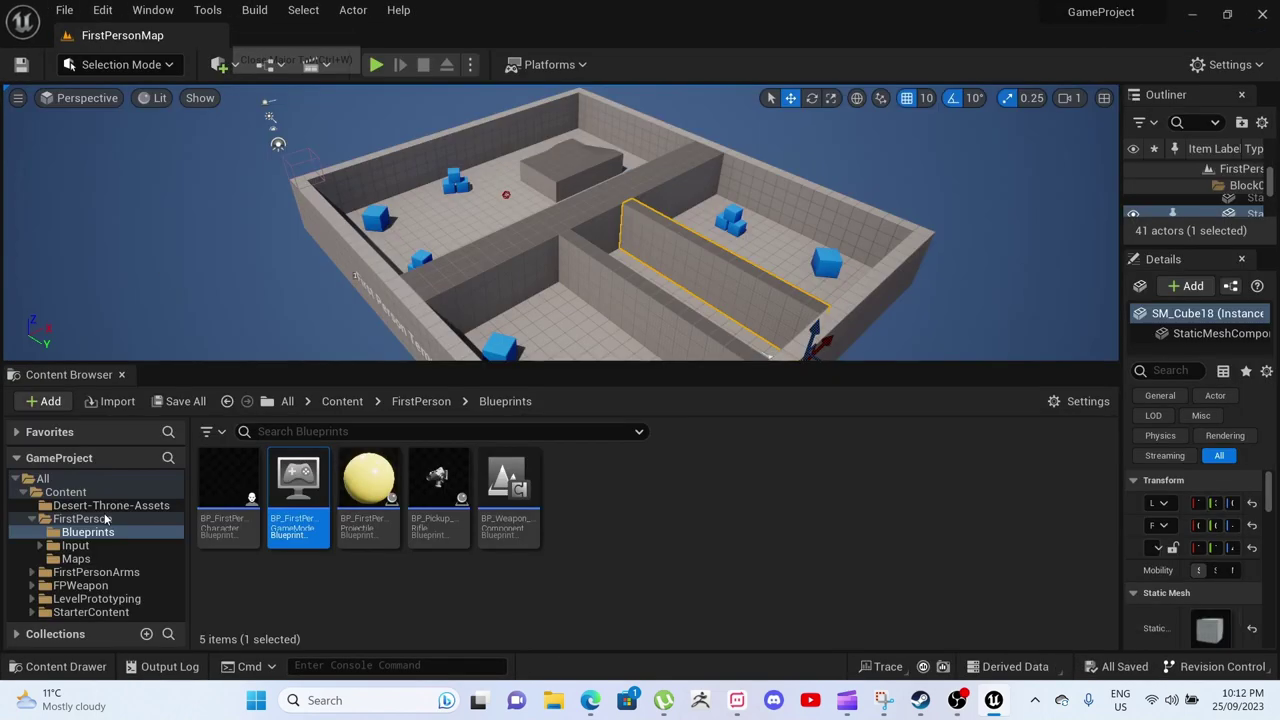
# Look through the FirstPerson project's Input folder, its Actions subfolder and the Maps folder
pyautogui.click(80, 546)
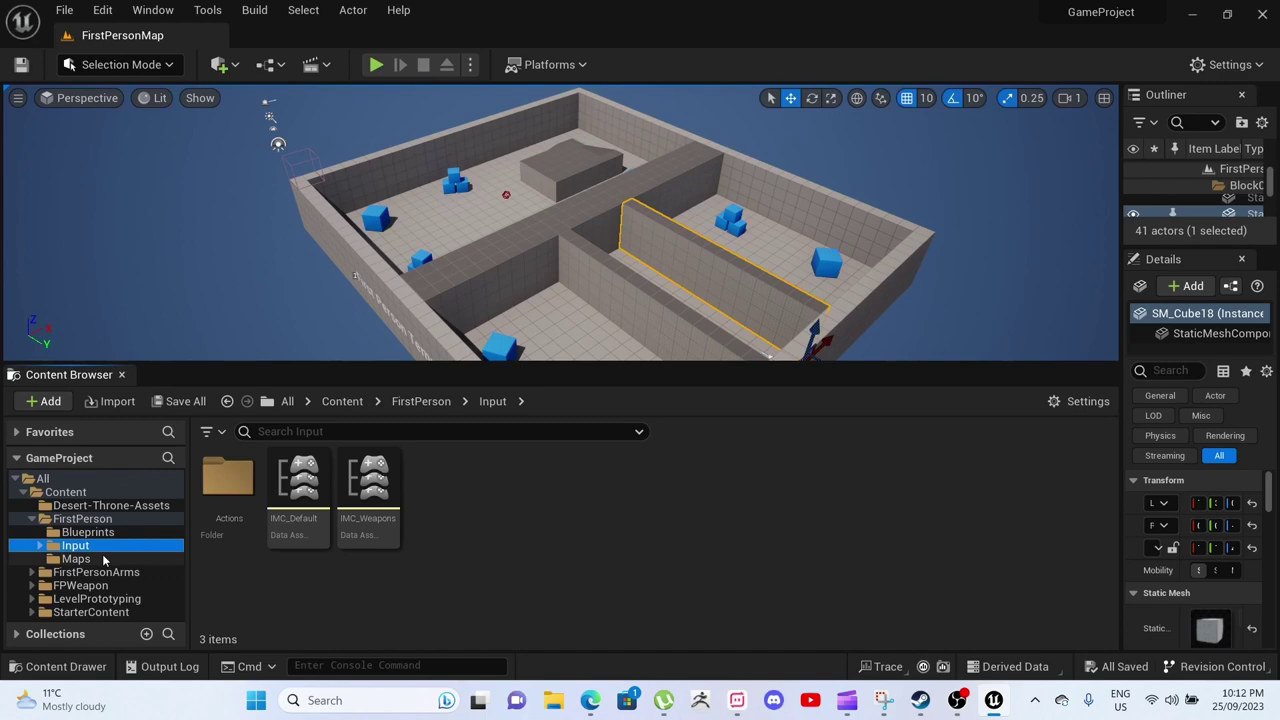
pyautogui.doubleClick(213, 507)
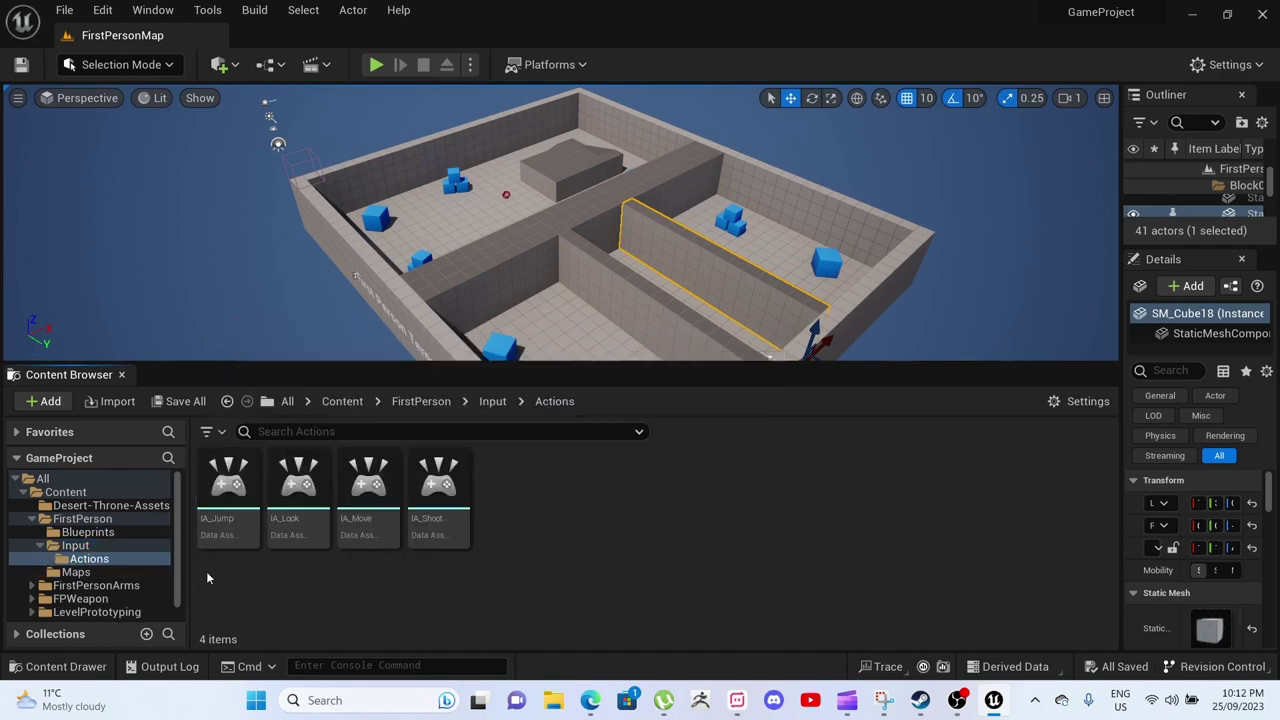
pyautogui.click(88, 574)
pyautogui.scroll(-1, 95, 576)
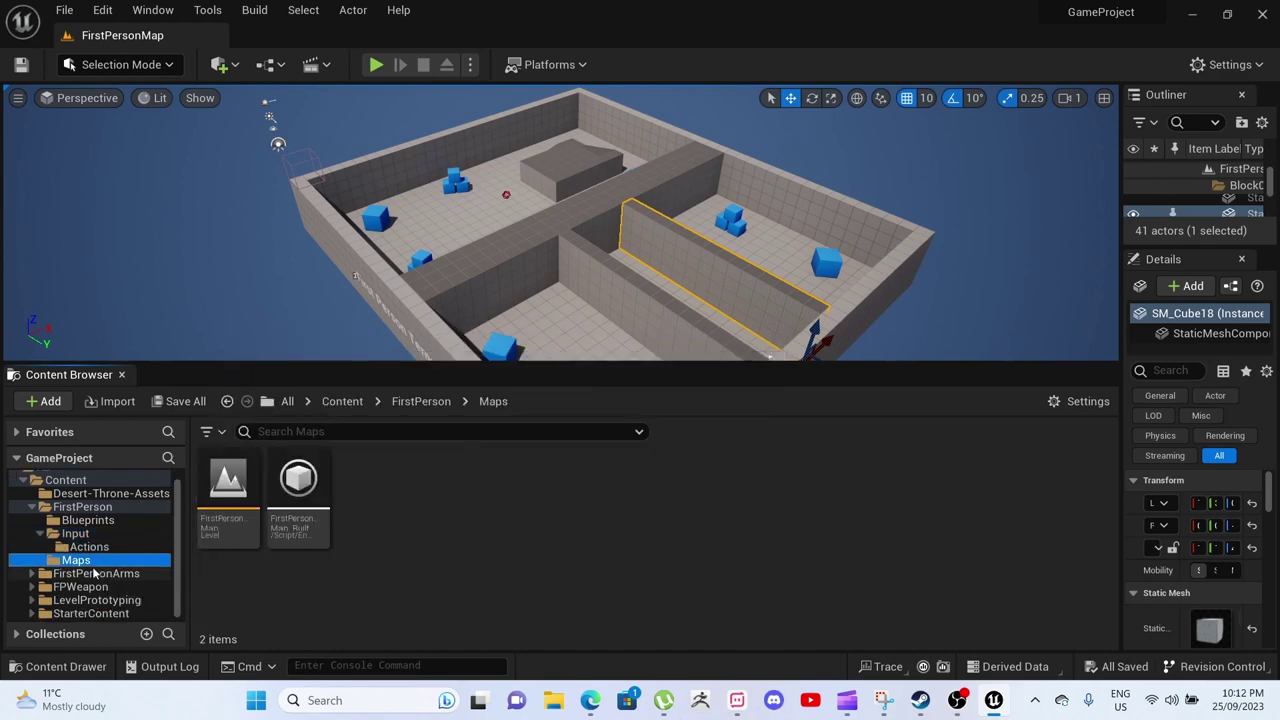
# Browse the Animations folder and the Character Textures folder inside FirstPersonArms, and return to FirstPersonArms
pyautogui.click(80, 574)
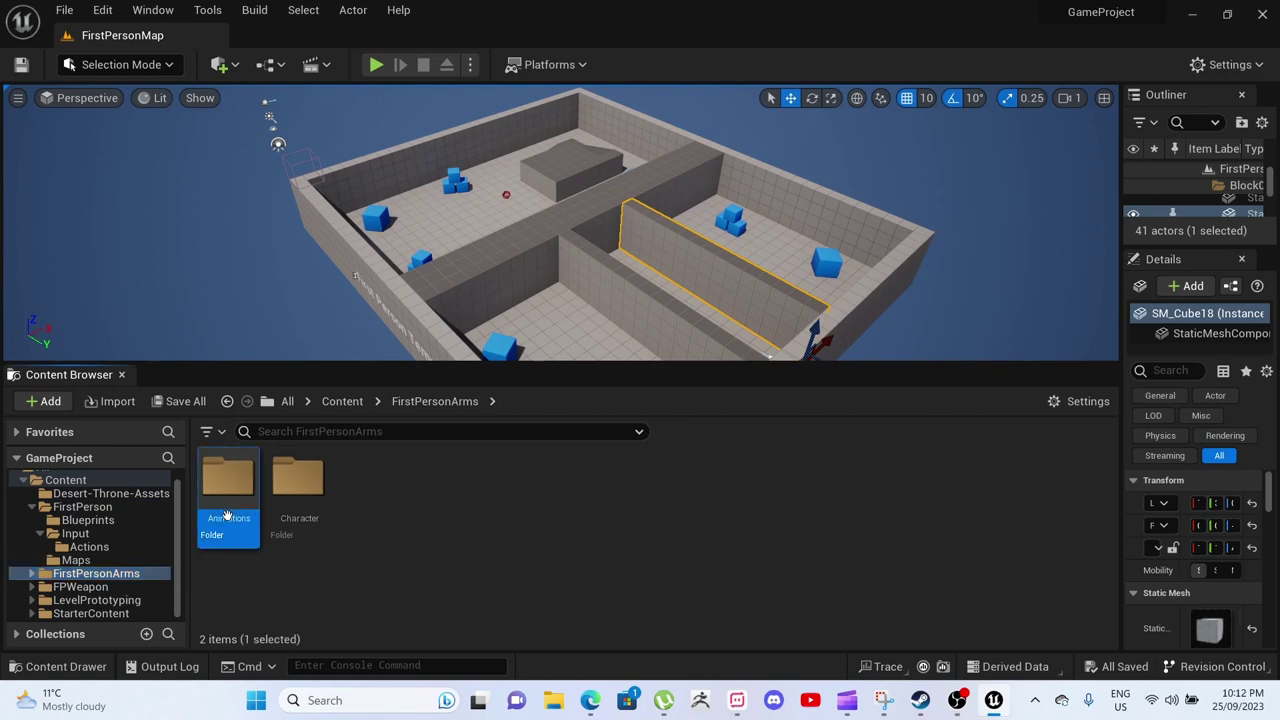
pyautogui.doubleClick(212, 472)
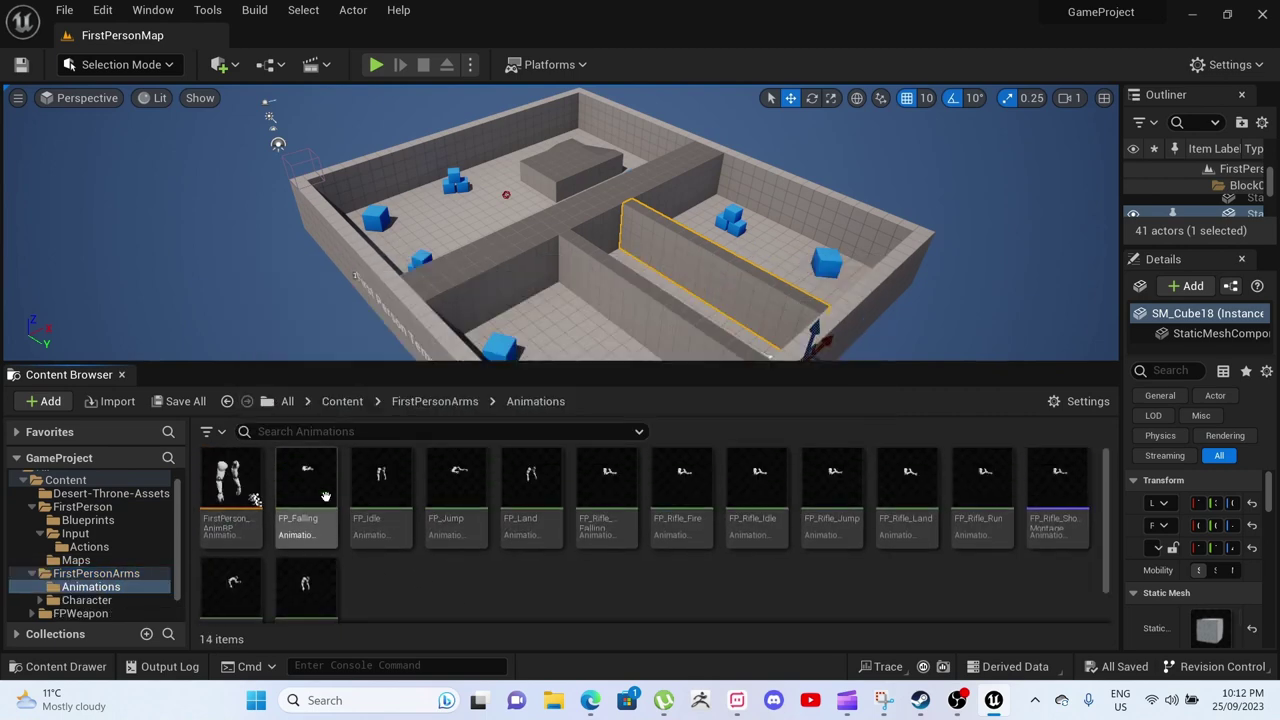
pyautogui.click(434, 405)
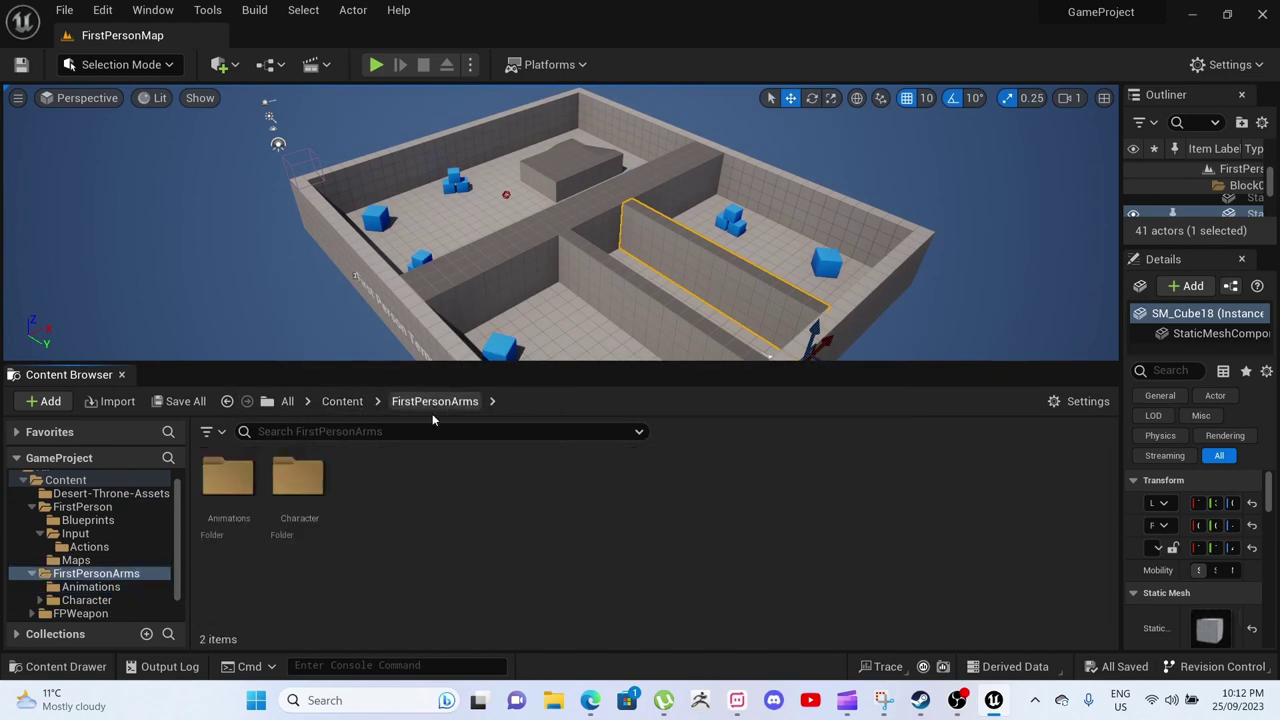
pyautogui.doubleClick(296, 520)
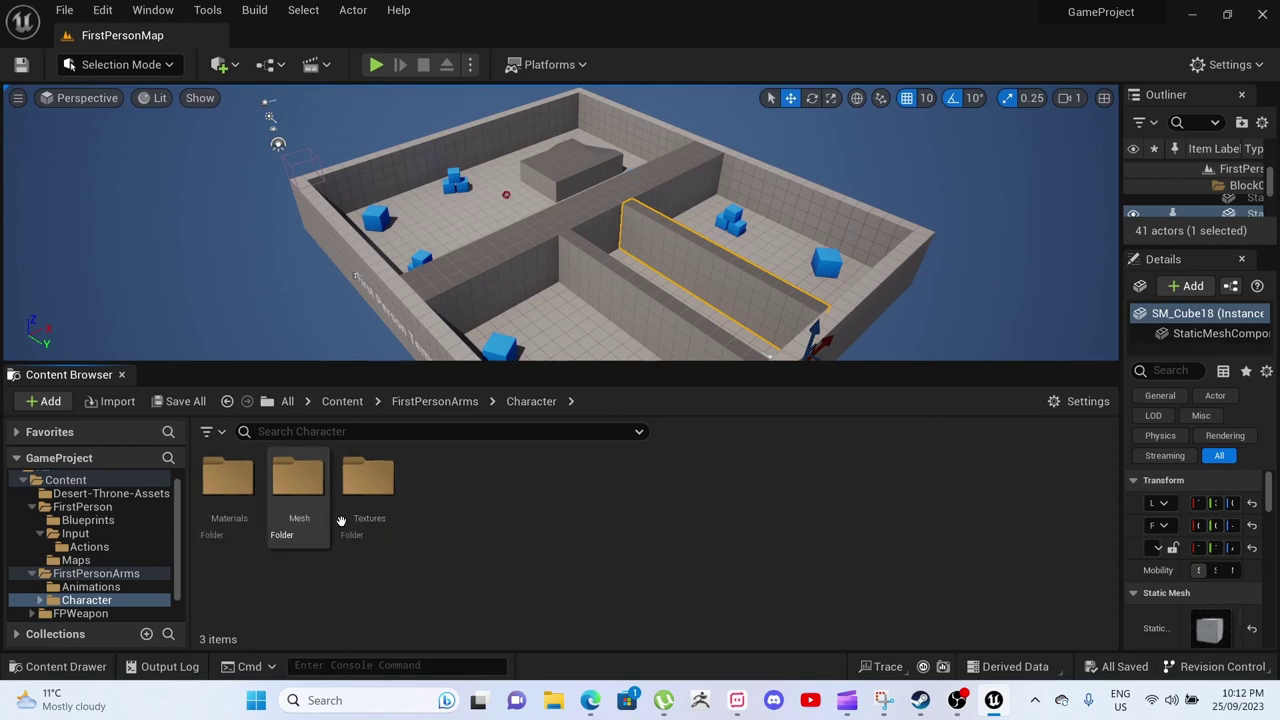
pyautogui.doubleClick(368, 490)
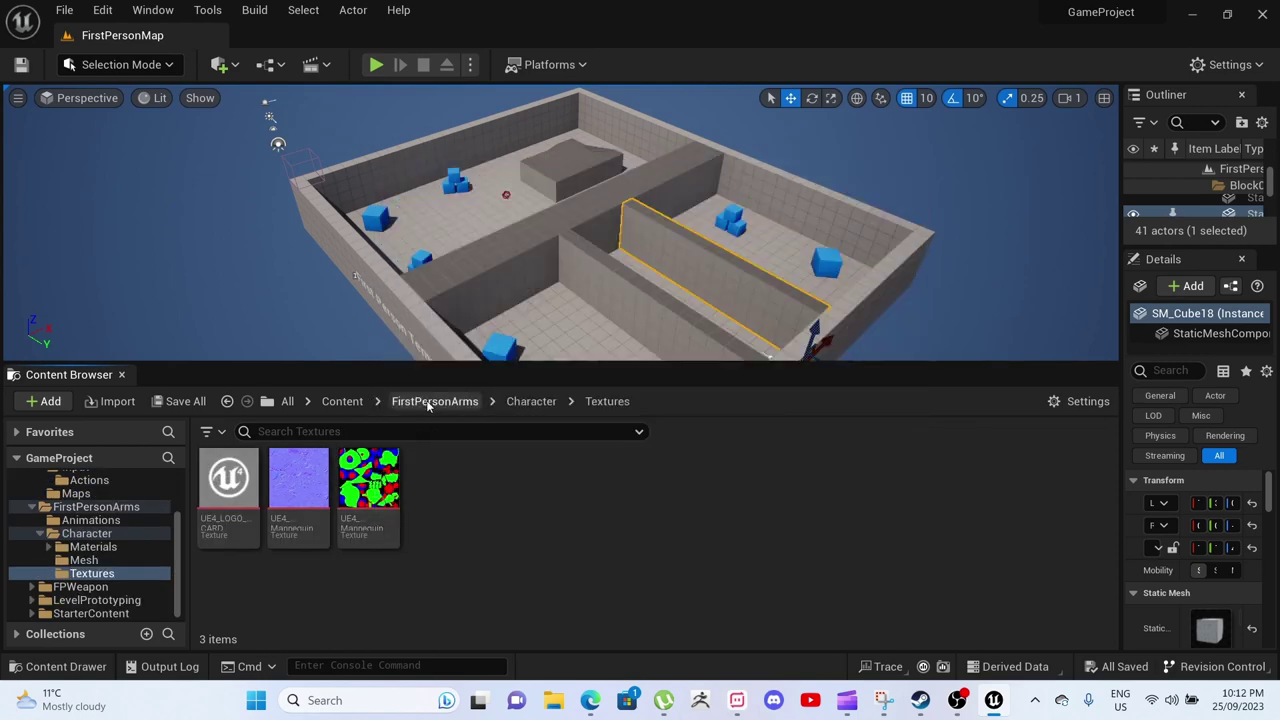
pyautogui.click(428, 403)
pyautogui.scroll(3, 99, 585)
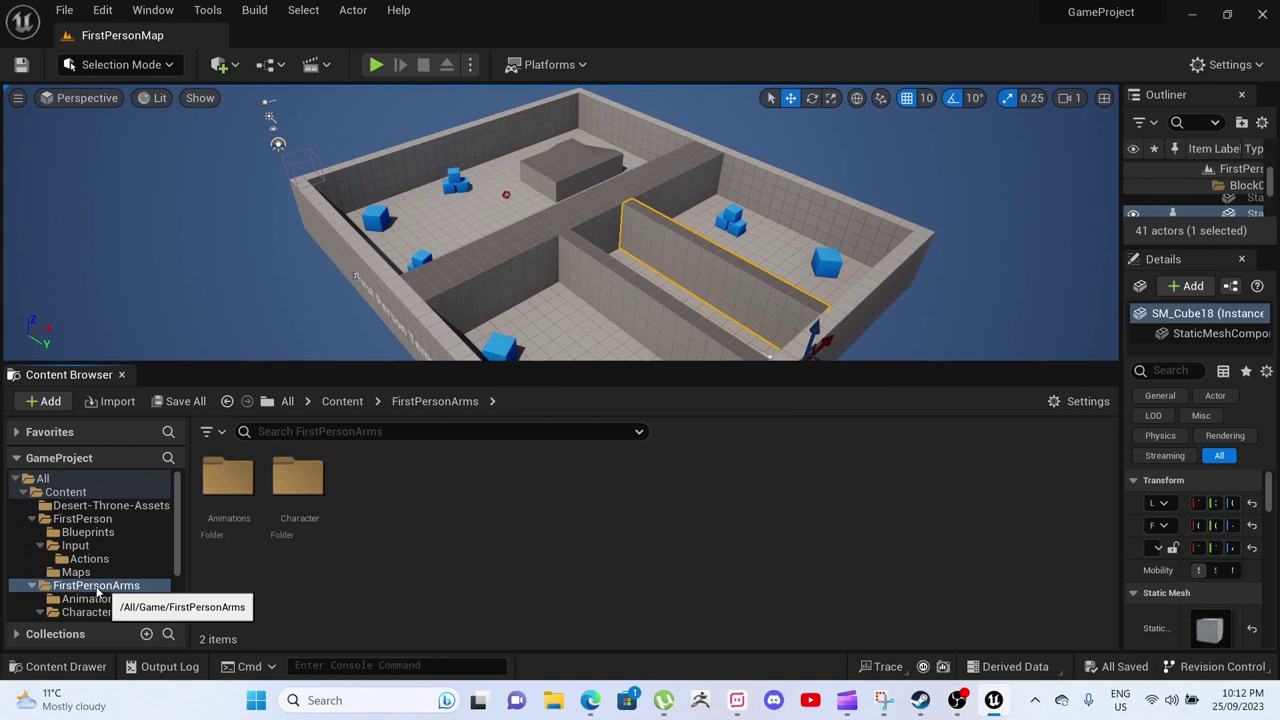
# View the contents of the Input, Blueprints and Desert-Throne-Assets folders
pyautogui.click(76, 545)
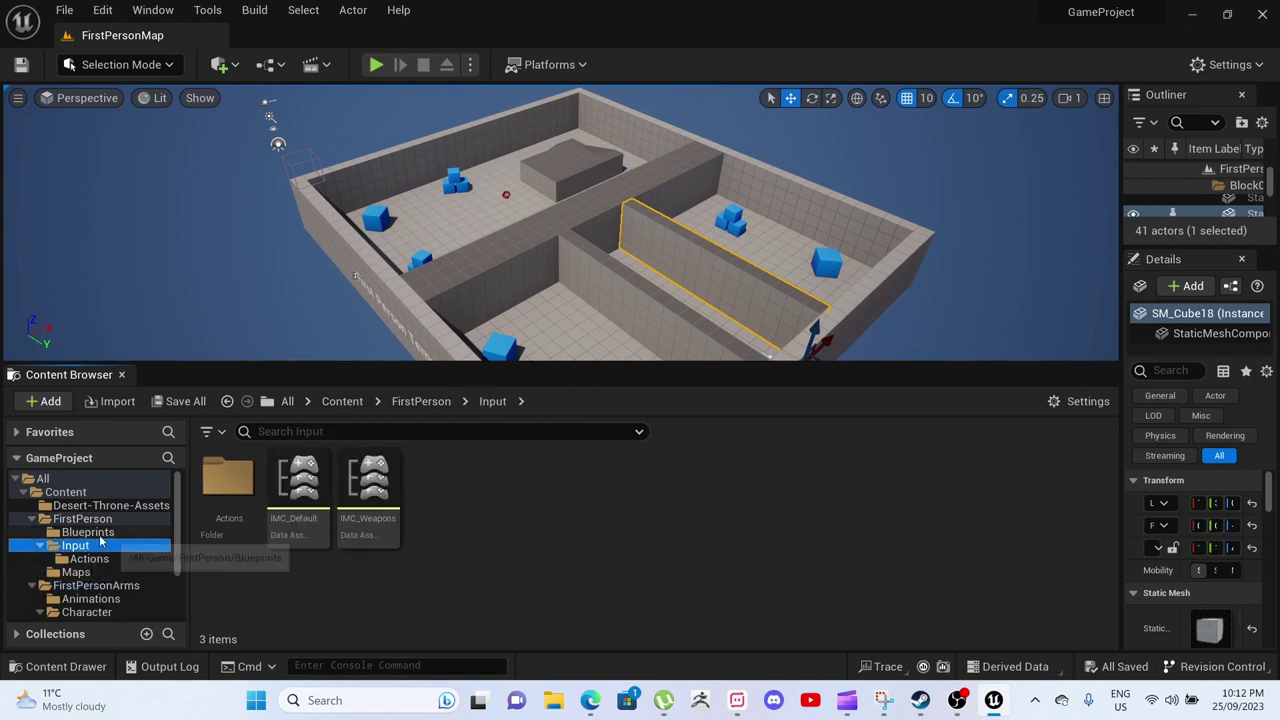
pyautogui.click(98, 533)
pyautogui.click(98, 506)
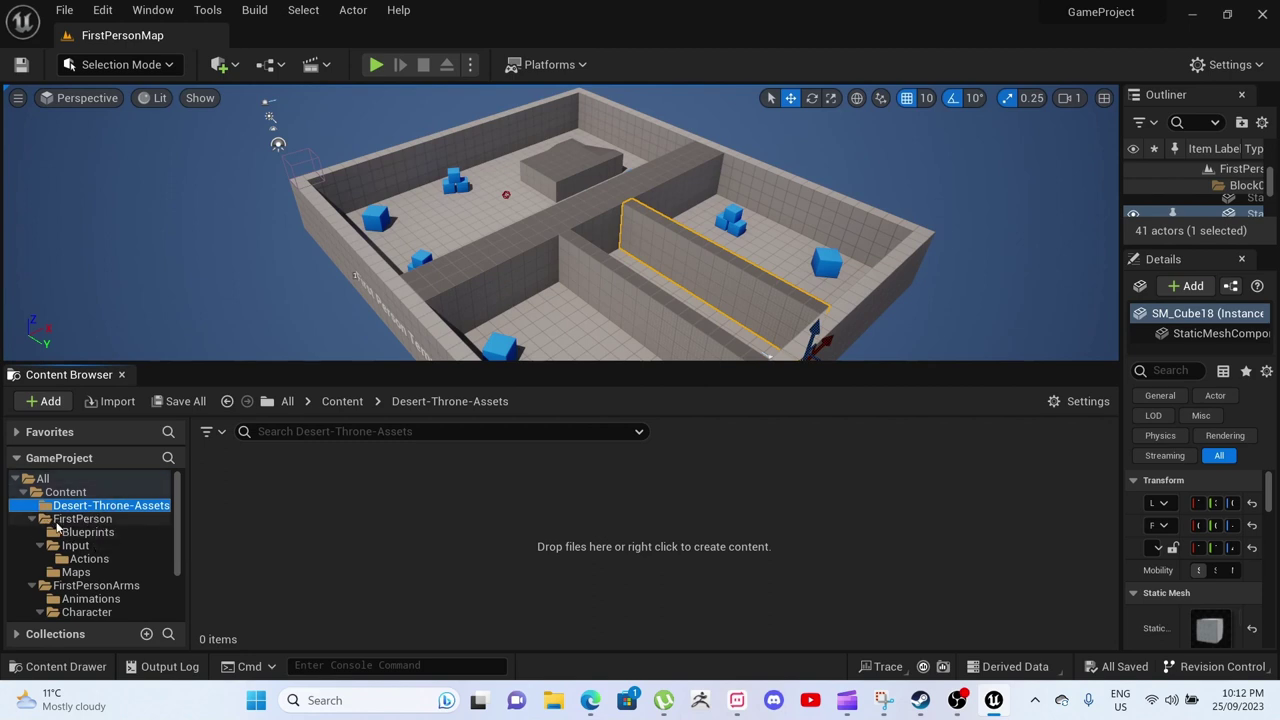
# Look through the FirstPersonArms Animations folder and the Character folder's Materials, Mesh and Textures subfolders
pyautogui.scroll(-3, 60, 520)
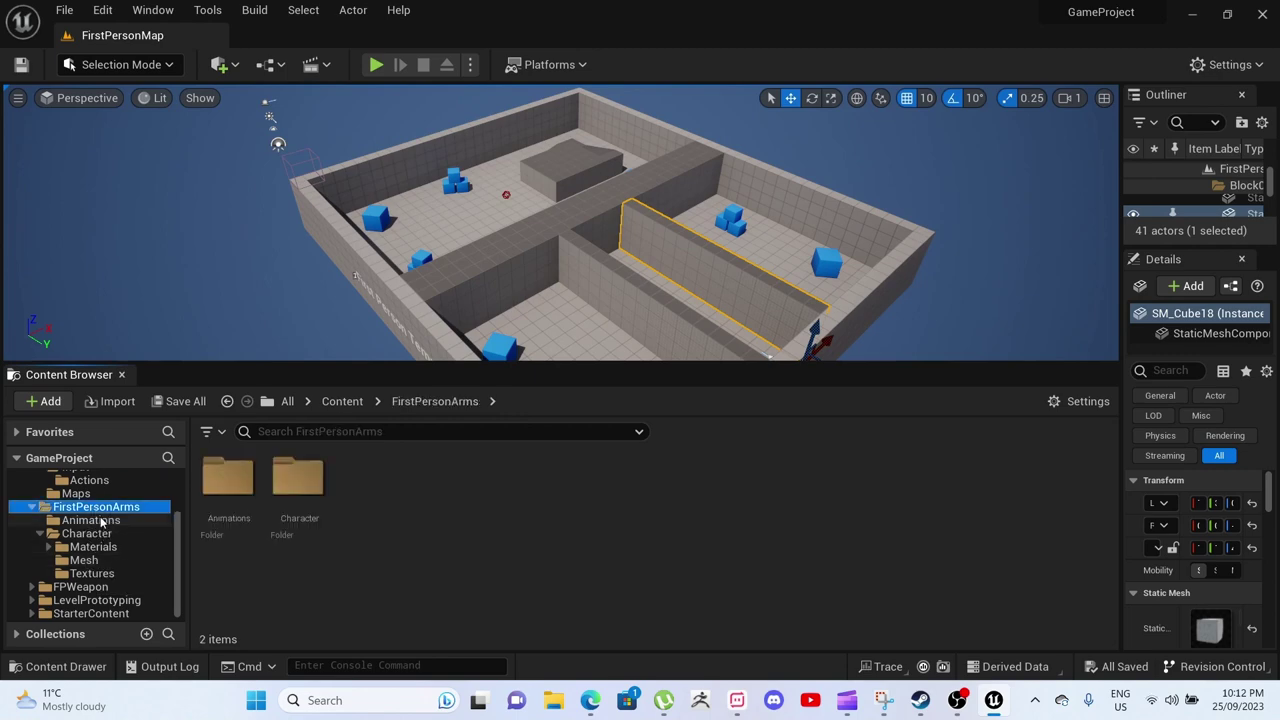
pyautogui.click(97, 521)
pyautogui.click(101, 535)
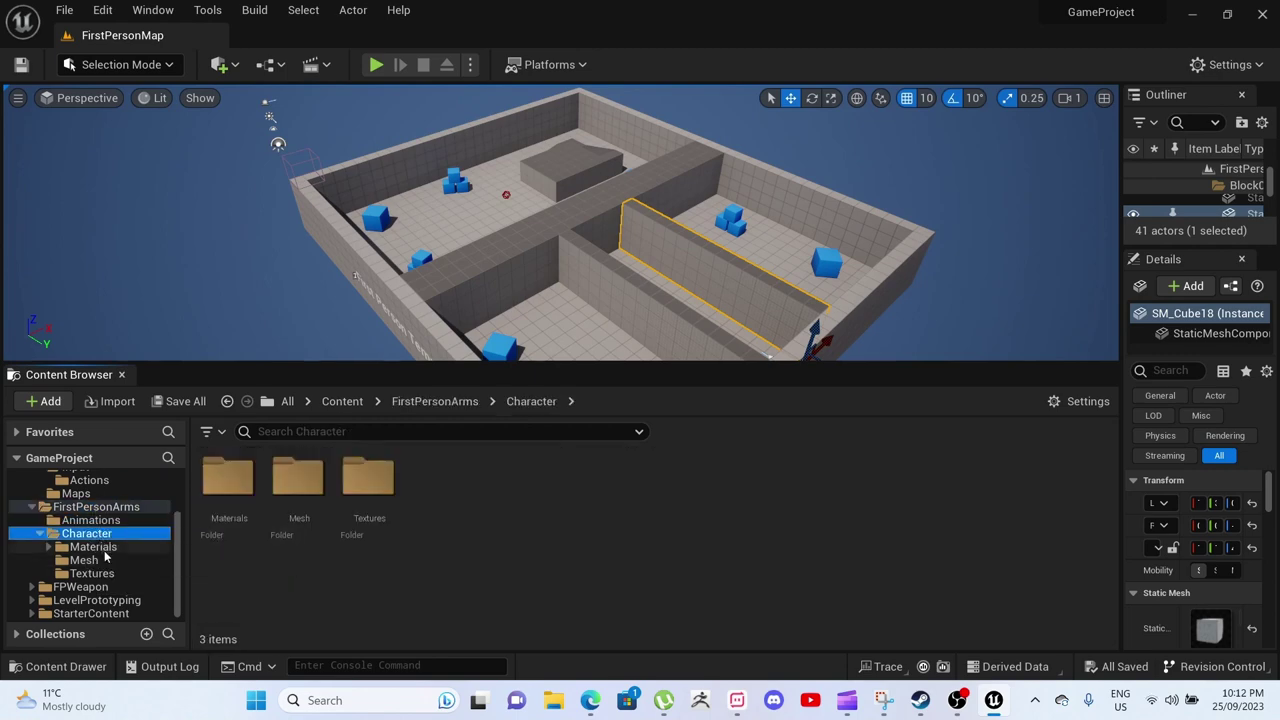
pyautogui.click(93, 547)
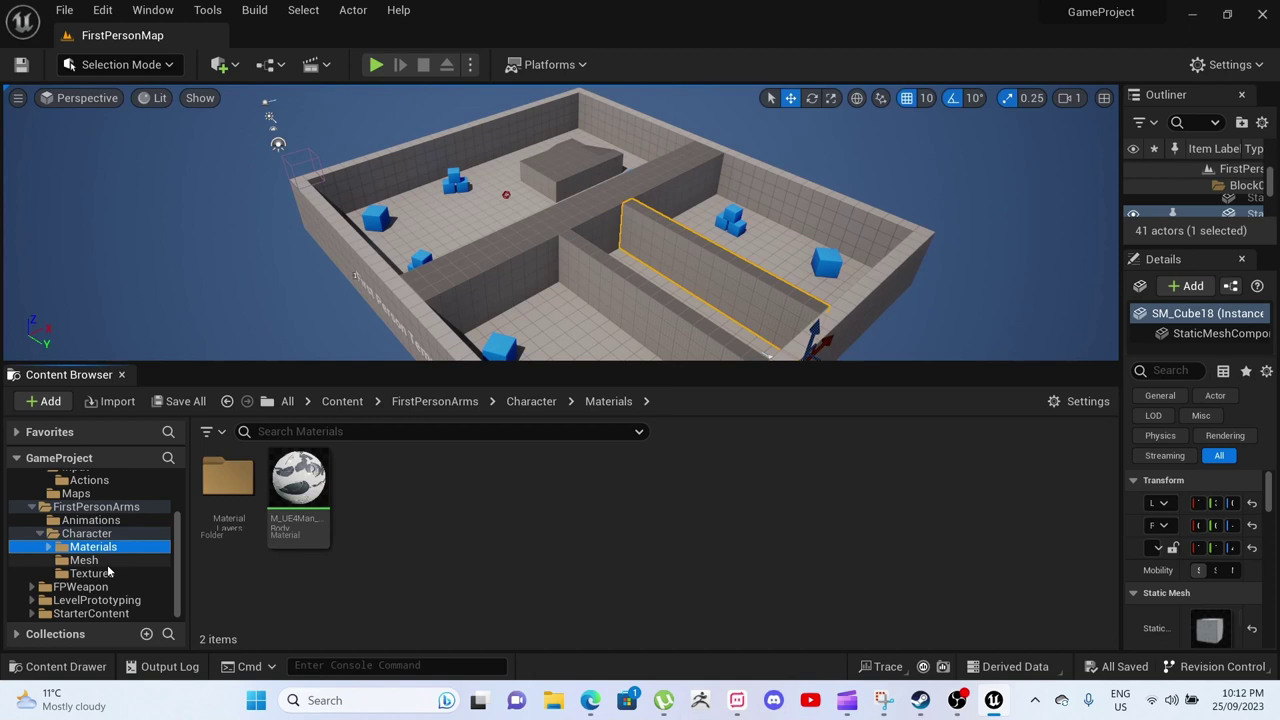
pyautogui.click(84, 560)
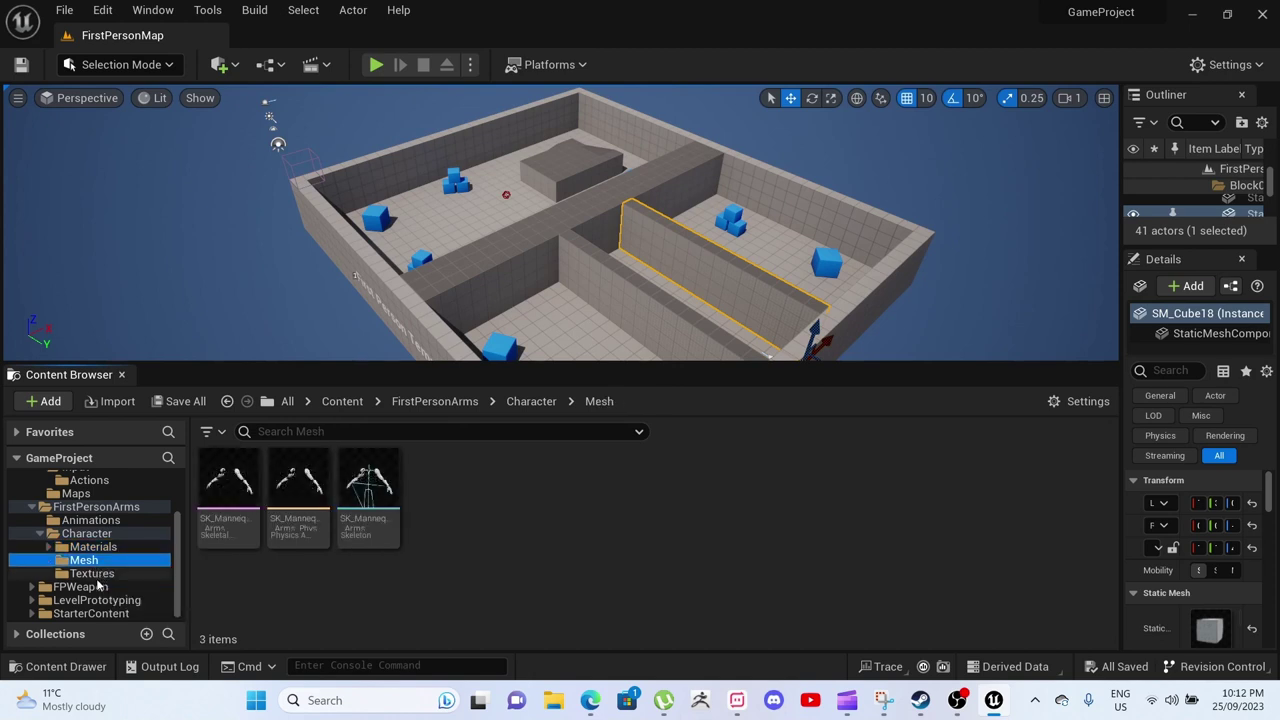
pyautogui.click(95, 575)
# View the contents of the FPWeapon, LevelPrototyping and StarterContent folders
pyautogui.click(80, 587)
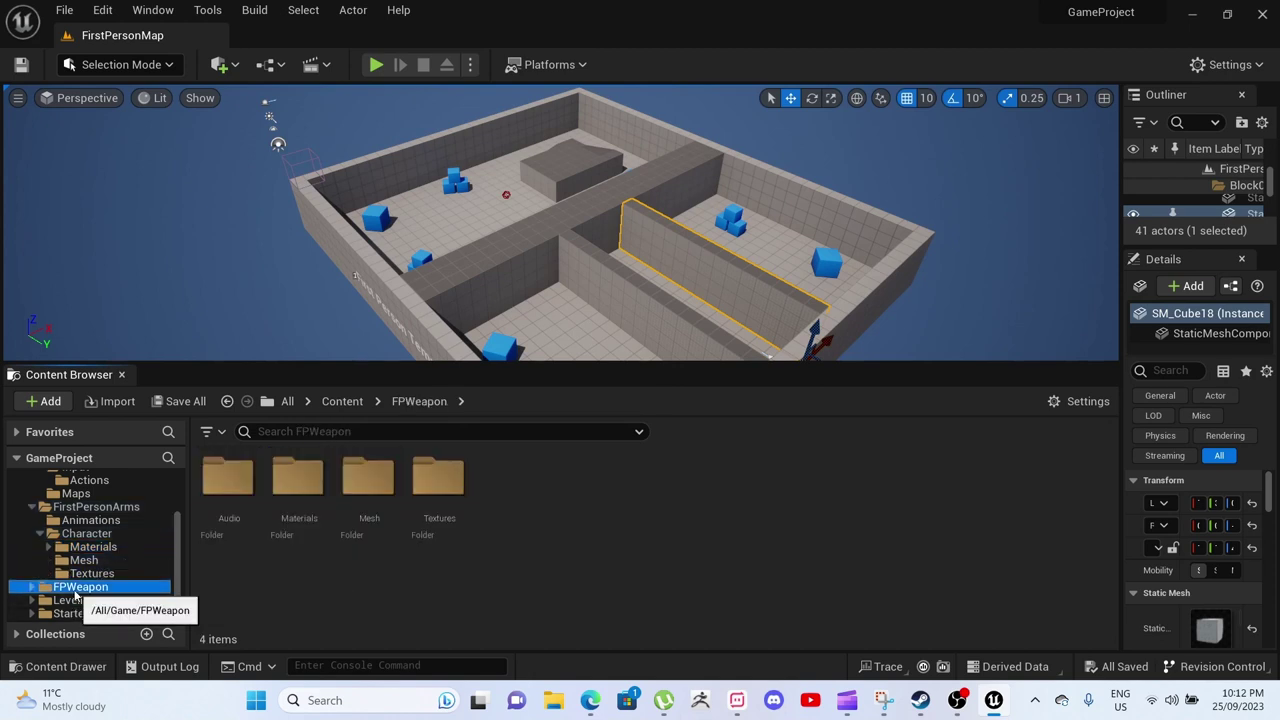
pyautogui.click(87, 601)
pyautogui.click(90, 614)
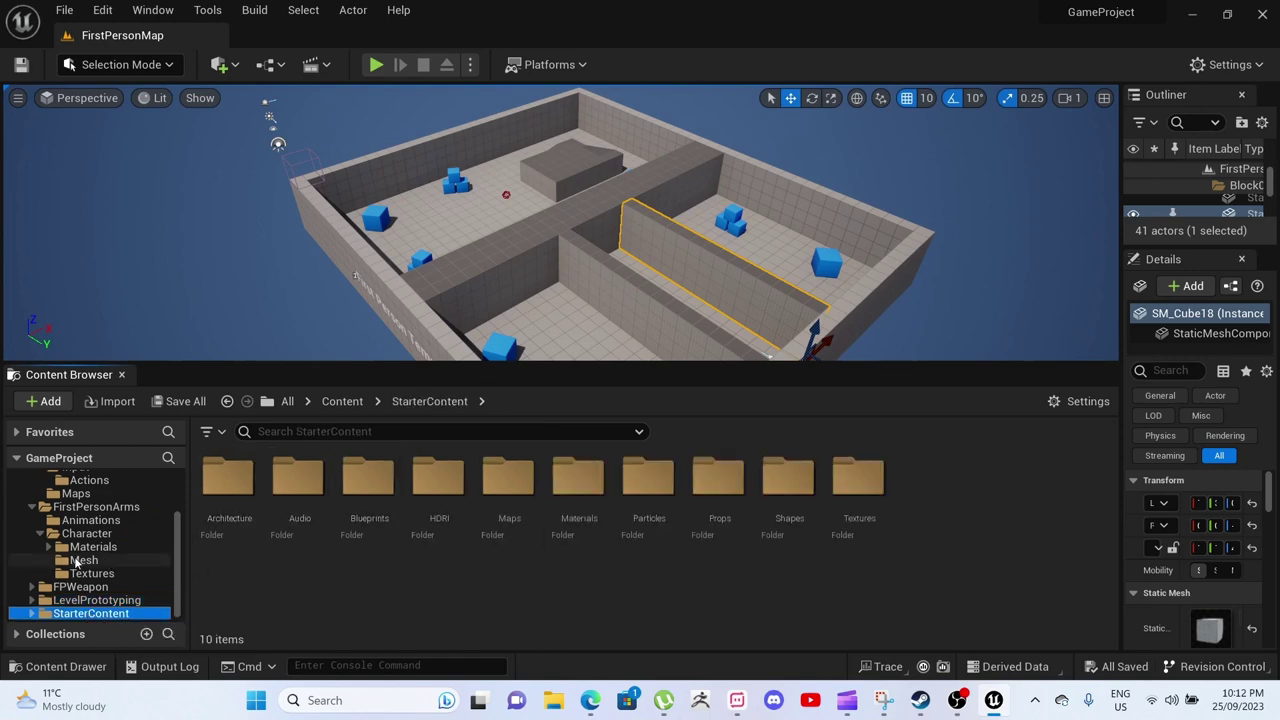
# Revisit the input Actions folder under FirstPerson and the Desert-Throne-Assets folder, returning to the Content folder after each
pyautogui.scroll(3, 30, 570)
pyautogui.click(88, 519)
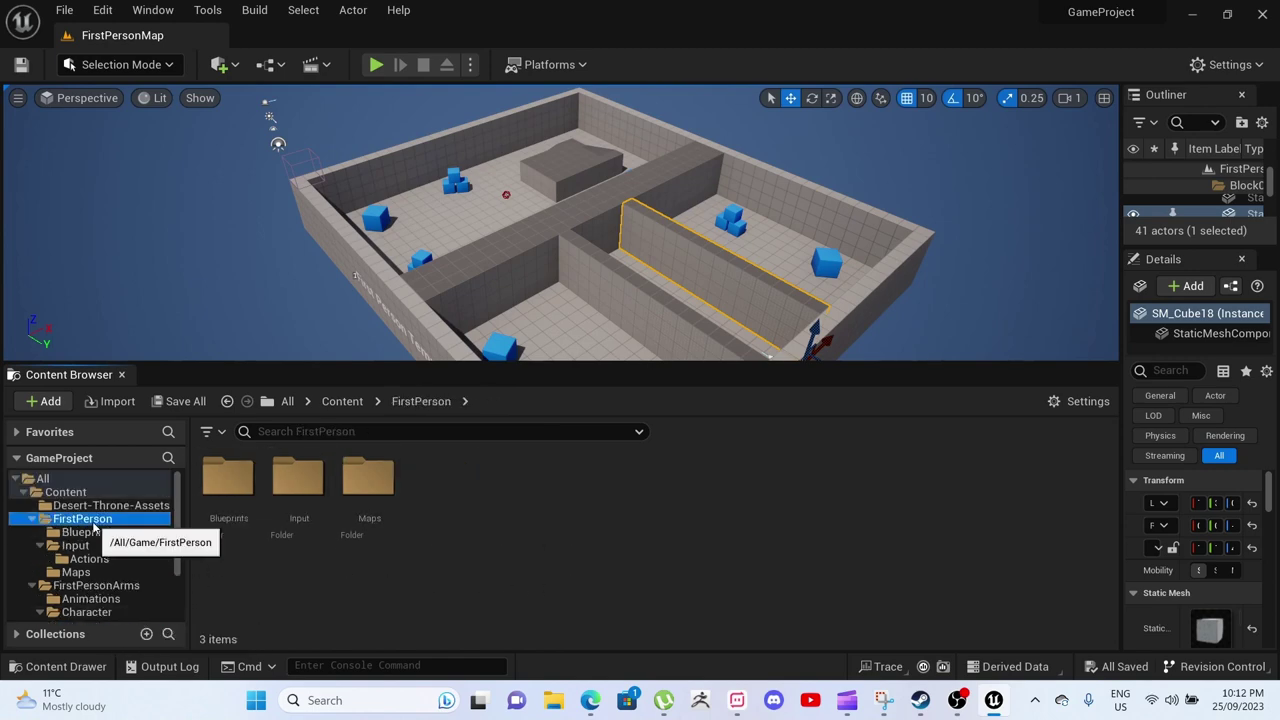
pyautogui.doubleClick(320, 516)
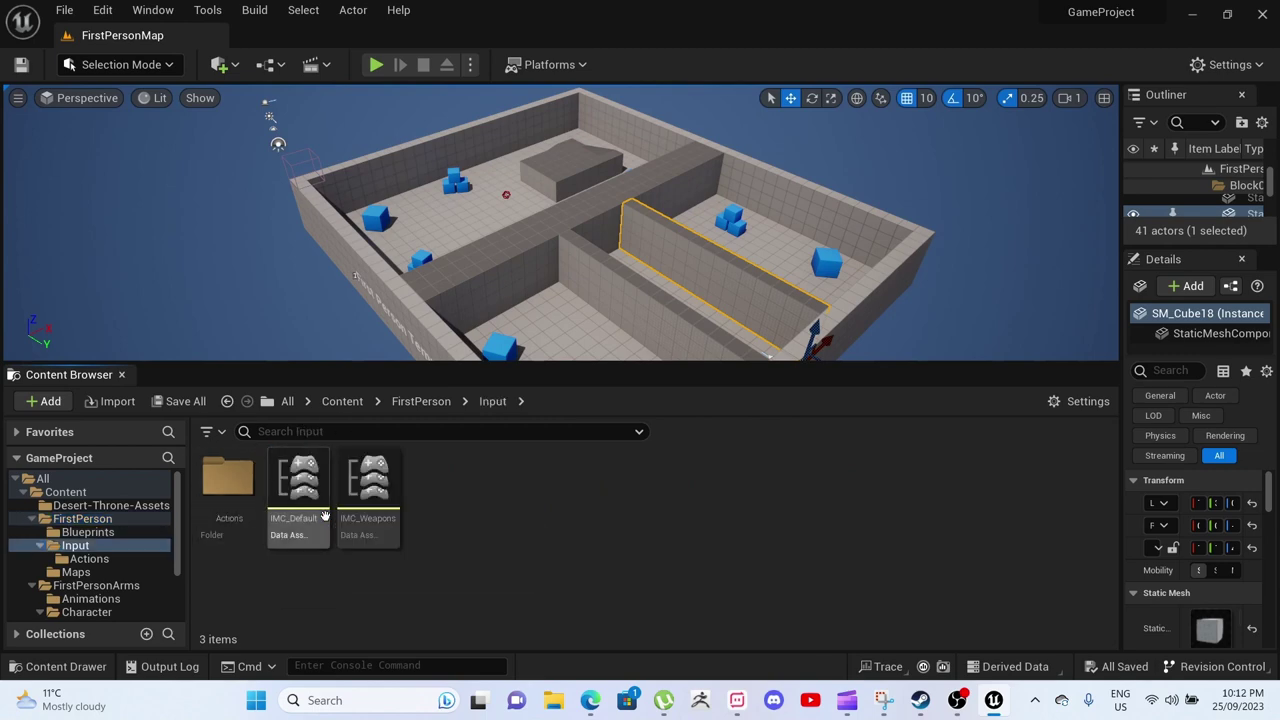
pyautogui.doubleClick(226, 512)
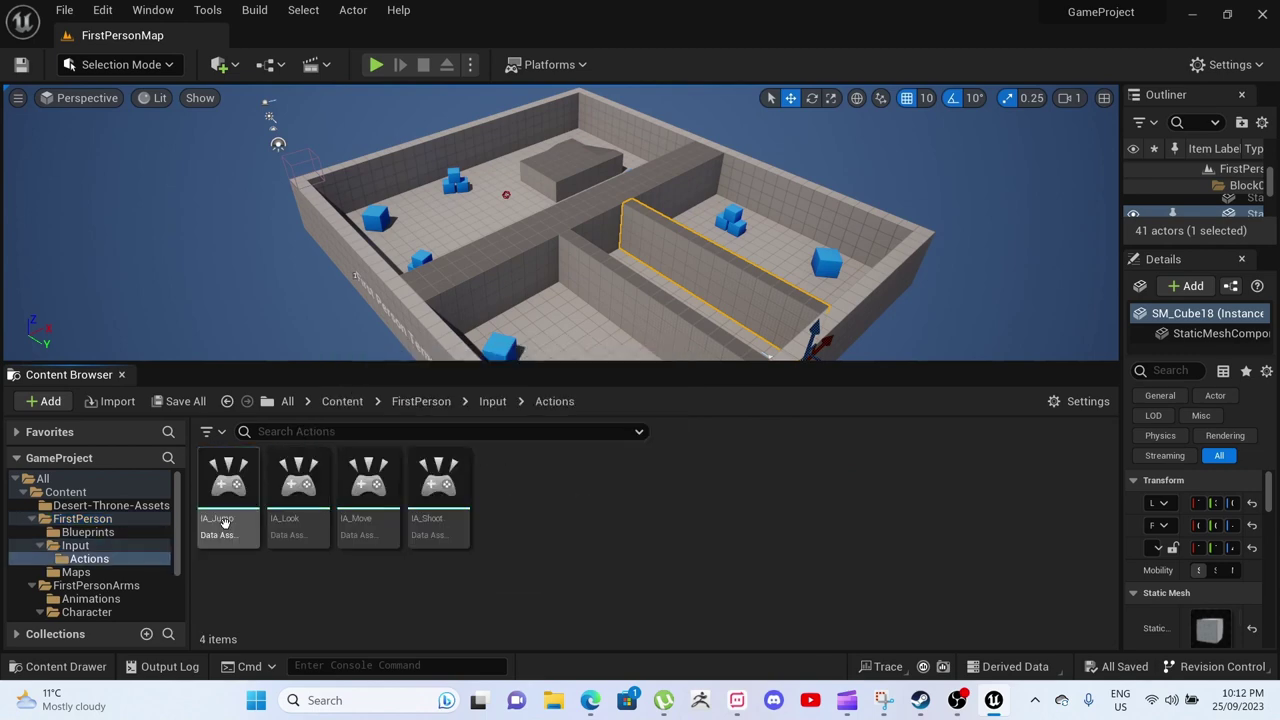
pyautogui.click(469, 401)
pyautogui.click(418, 403)
pyautogui.click(354, 405)
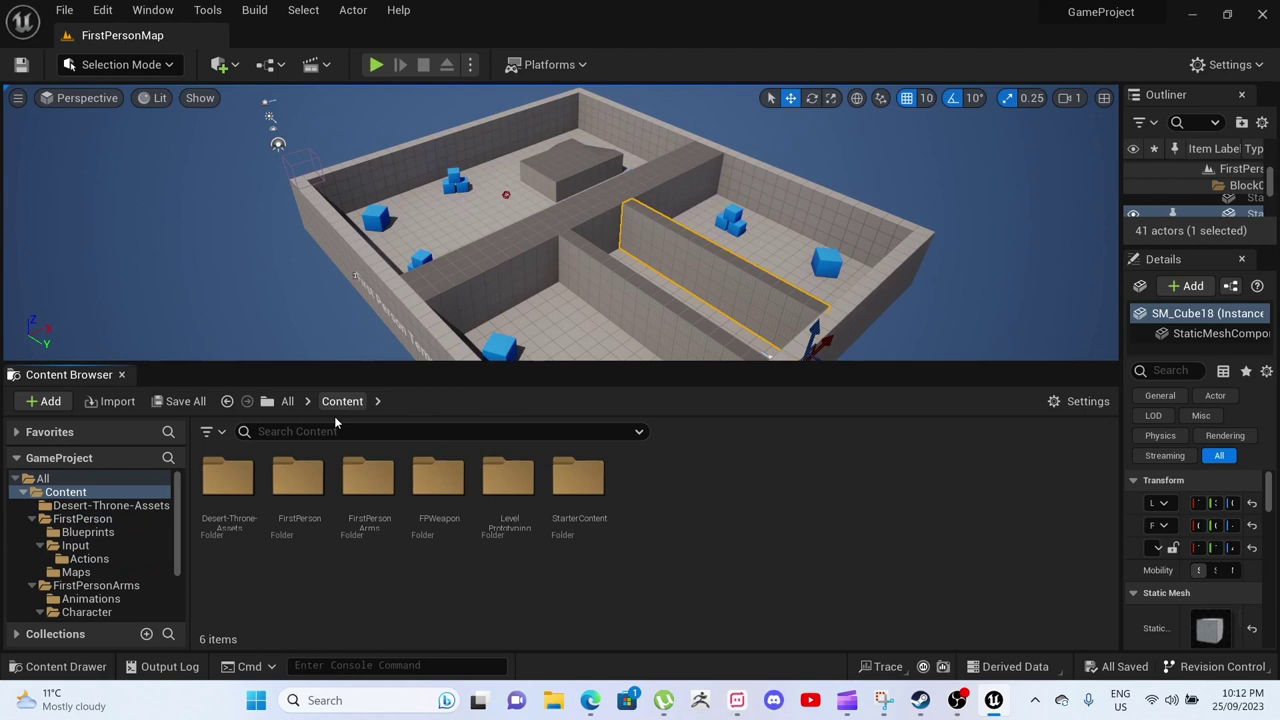
pyautogui.doubleClick(232, 517)
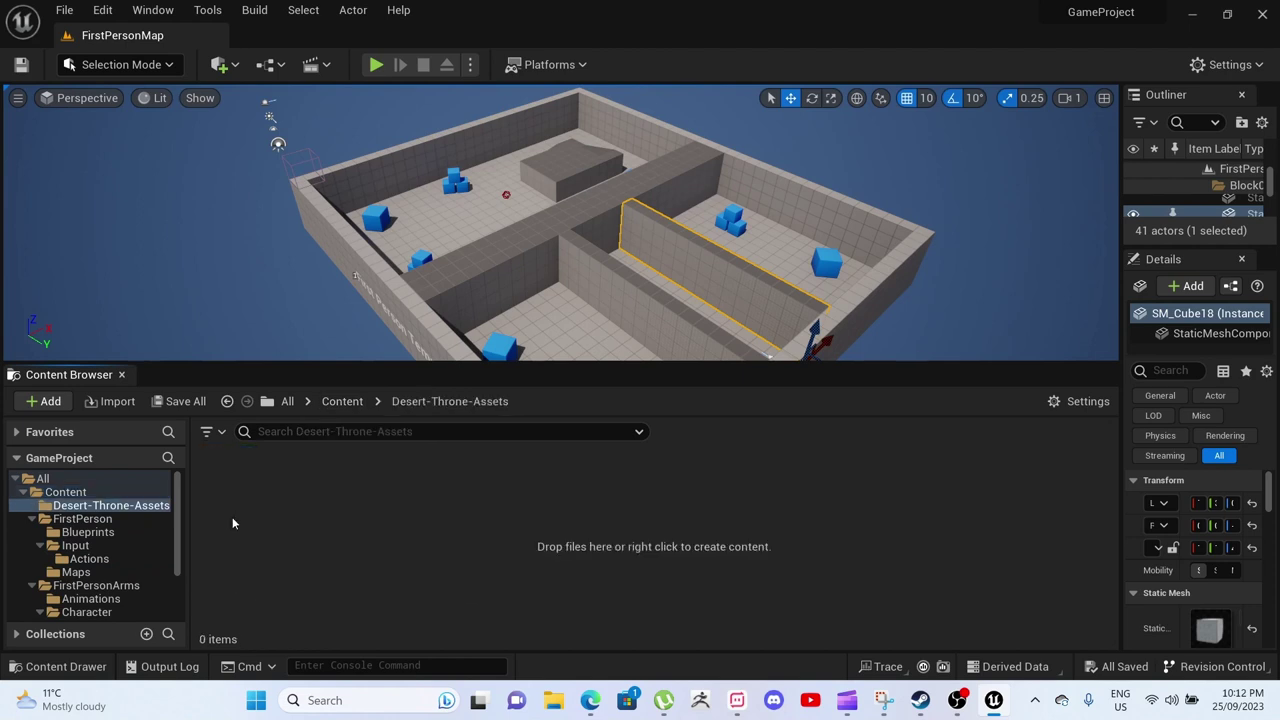
pyautogui.click(338, 401)
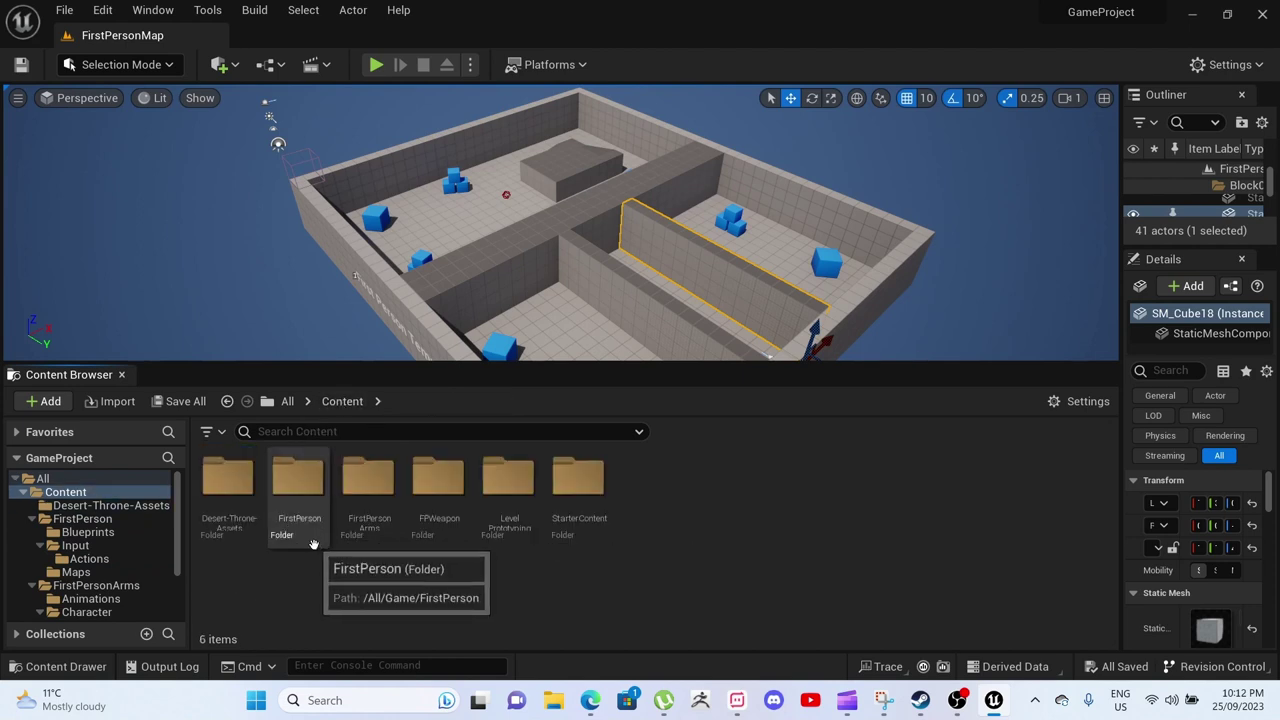
# Open the BP_FirstPersonCharacter blueprint from the FirstPerson Blueprints folder
pyautogui.doubleClick(310, 541)
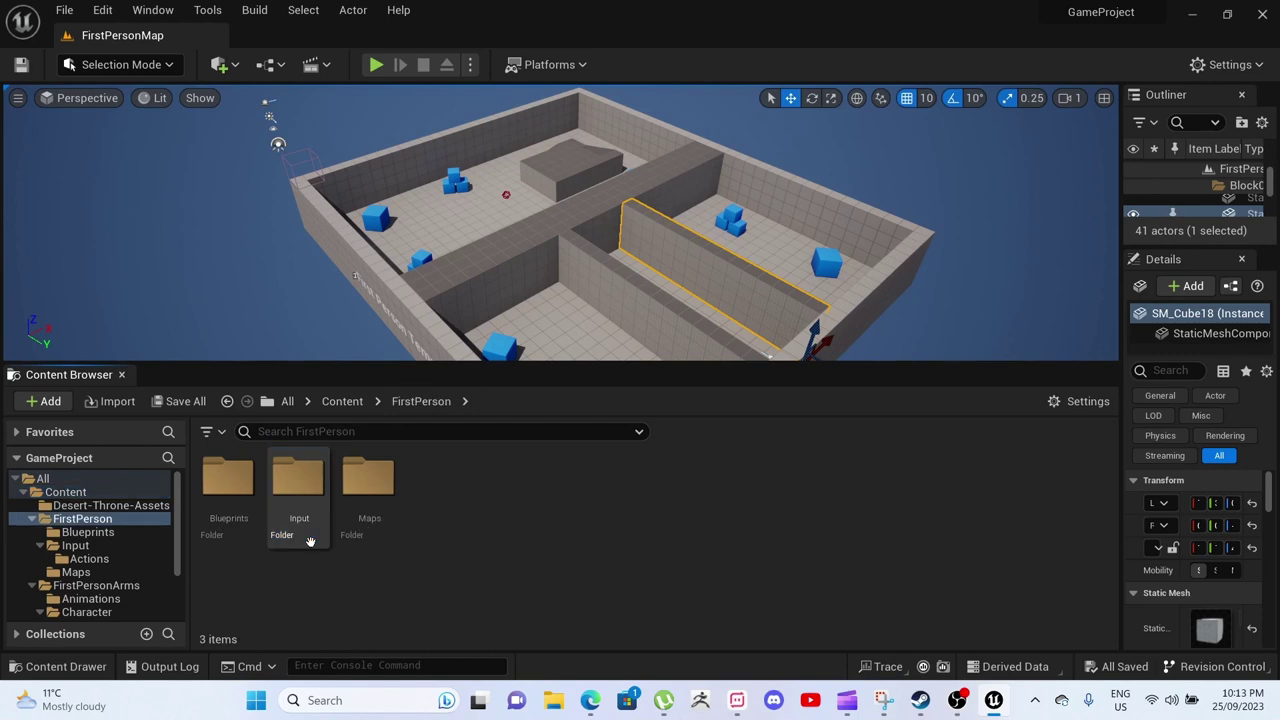
pyautogui.doubleClick(229, 528)
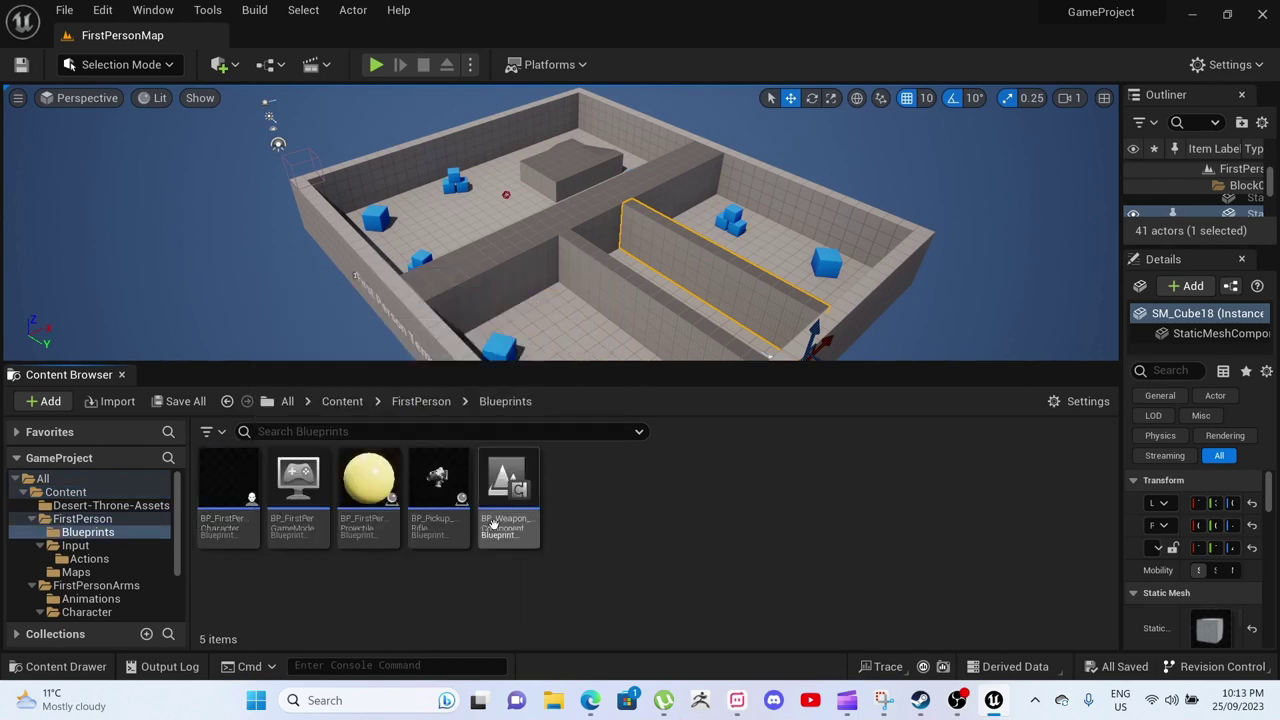
pyautogui.doubleClick(229, 494)
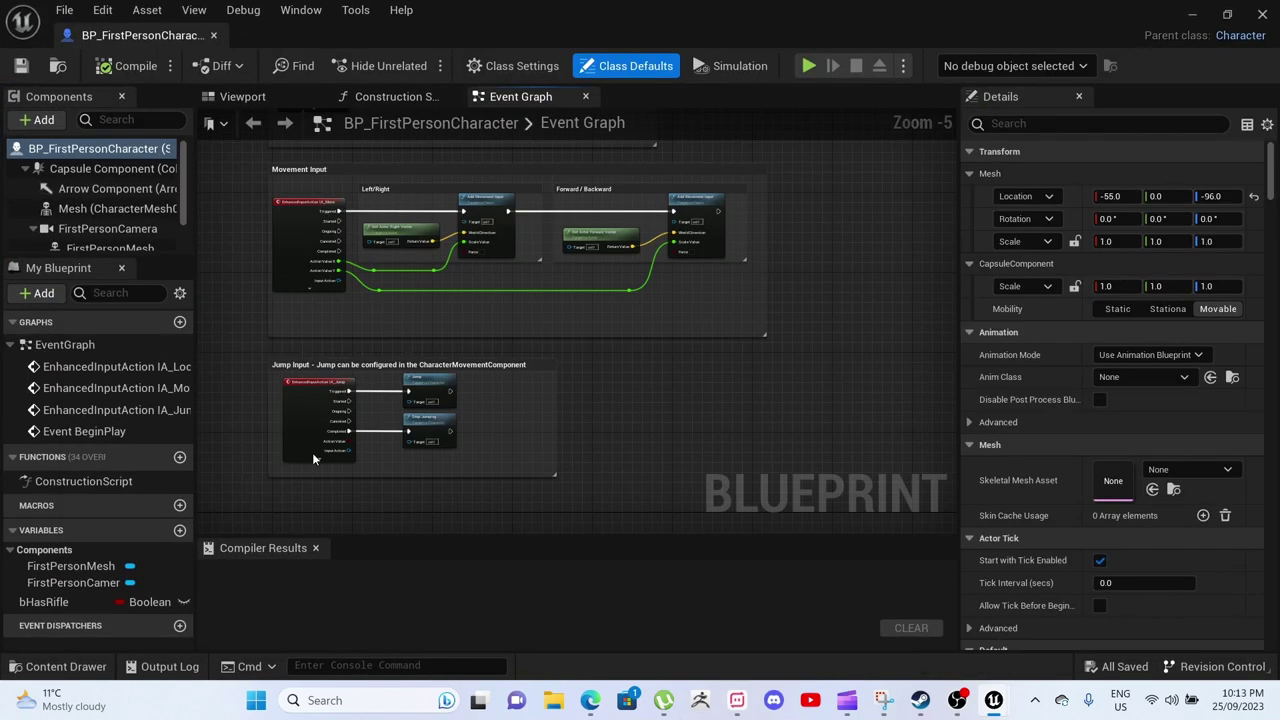
# Examine the Camera Input and Add Input Mapping node groups in the character's Event Graph
pyautogui.scroll(-5, 490, 330)
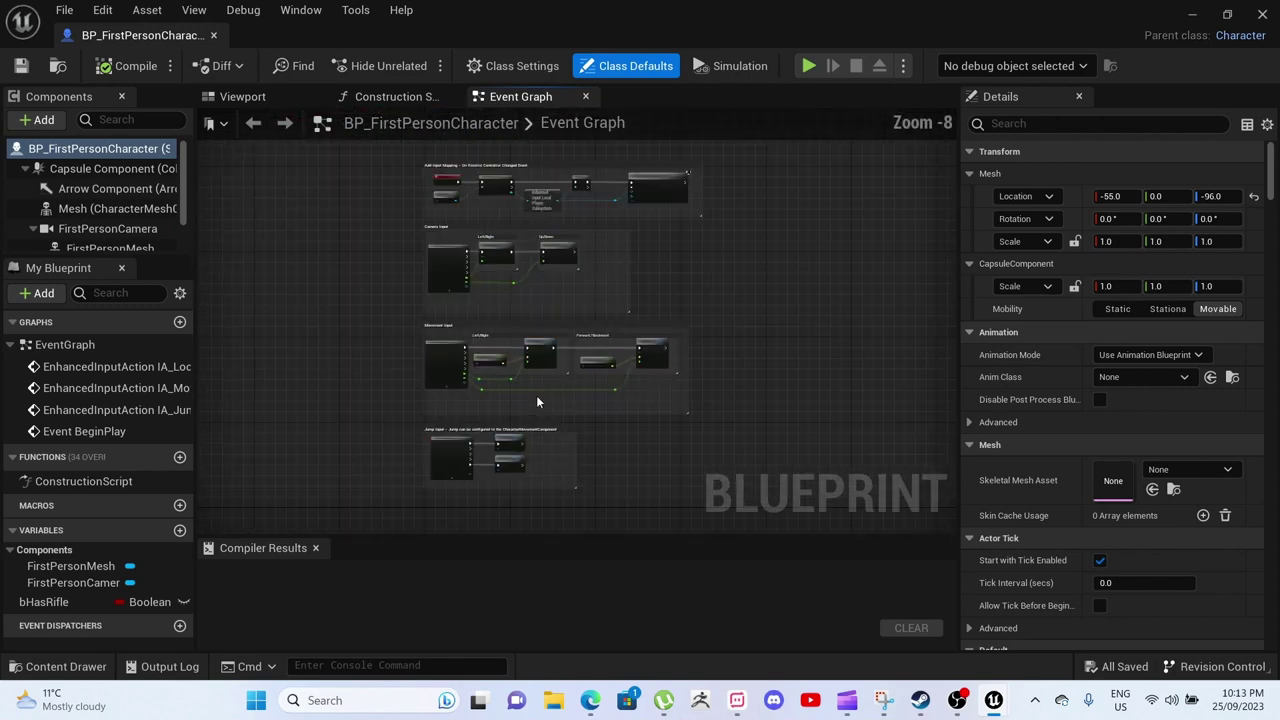
pyautogui.scroll(3, 550, 340)
pyautogui.scroll(5, 558, 342)
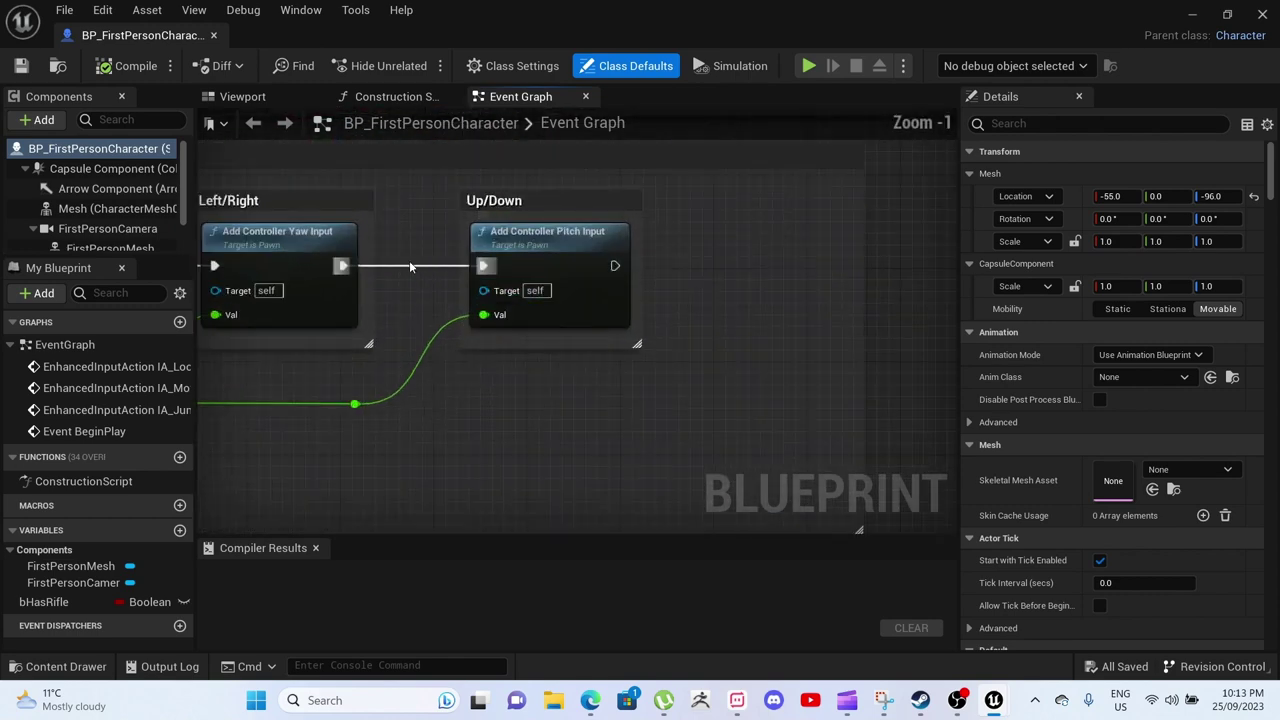
pyautogui.scroll(-2, 409, 260)
pyautogui.scroll(1, 382, 244)
pyautogui.moveTo(382, 244); pyautogui.dragTo(626, 330, button='right')
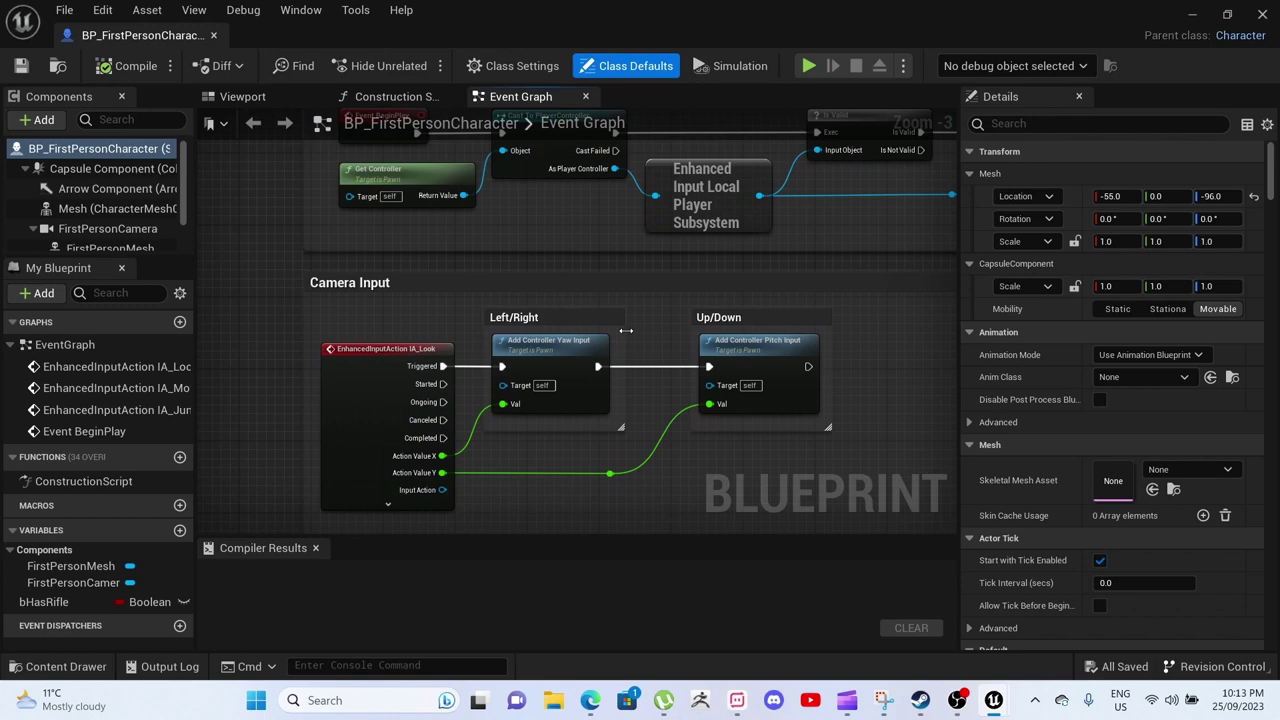
pyautogui.scroll(-1, 601, 327)
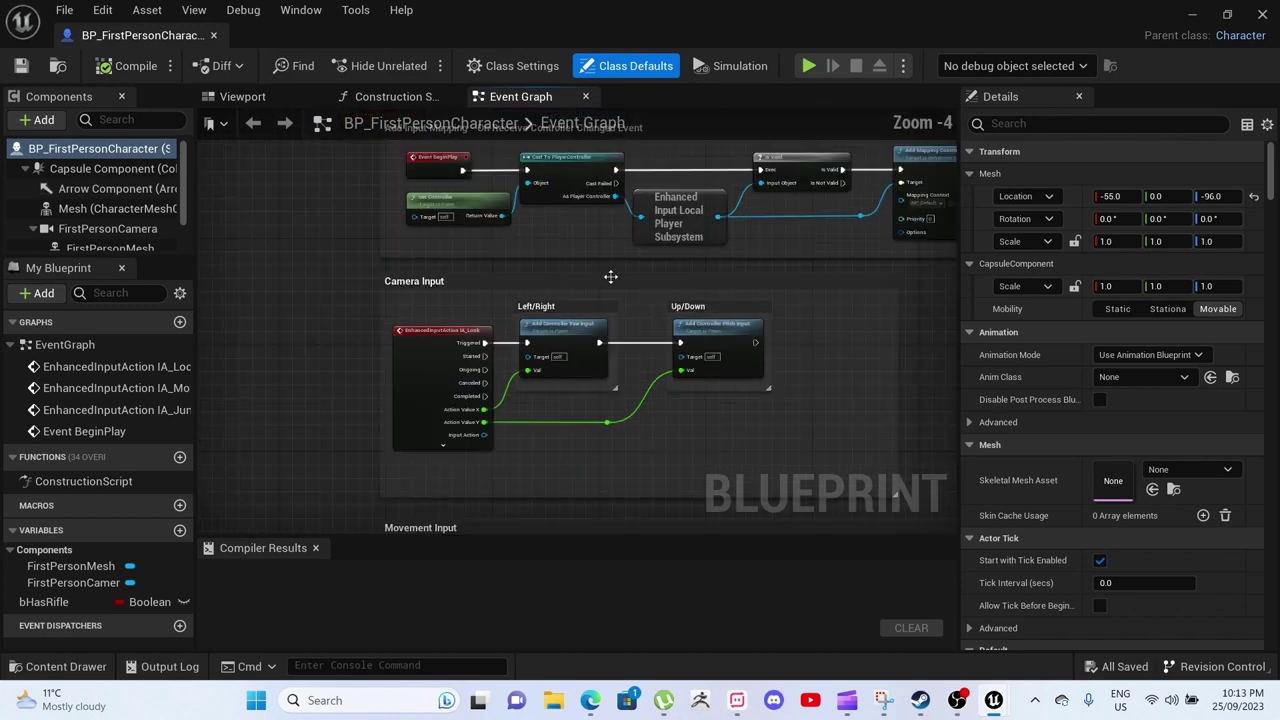
pyautogui.moveTo(608, 274); pyautogui.dragTo(492, 361, button='right')
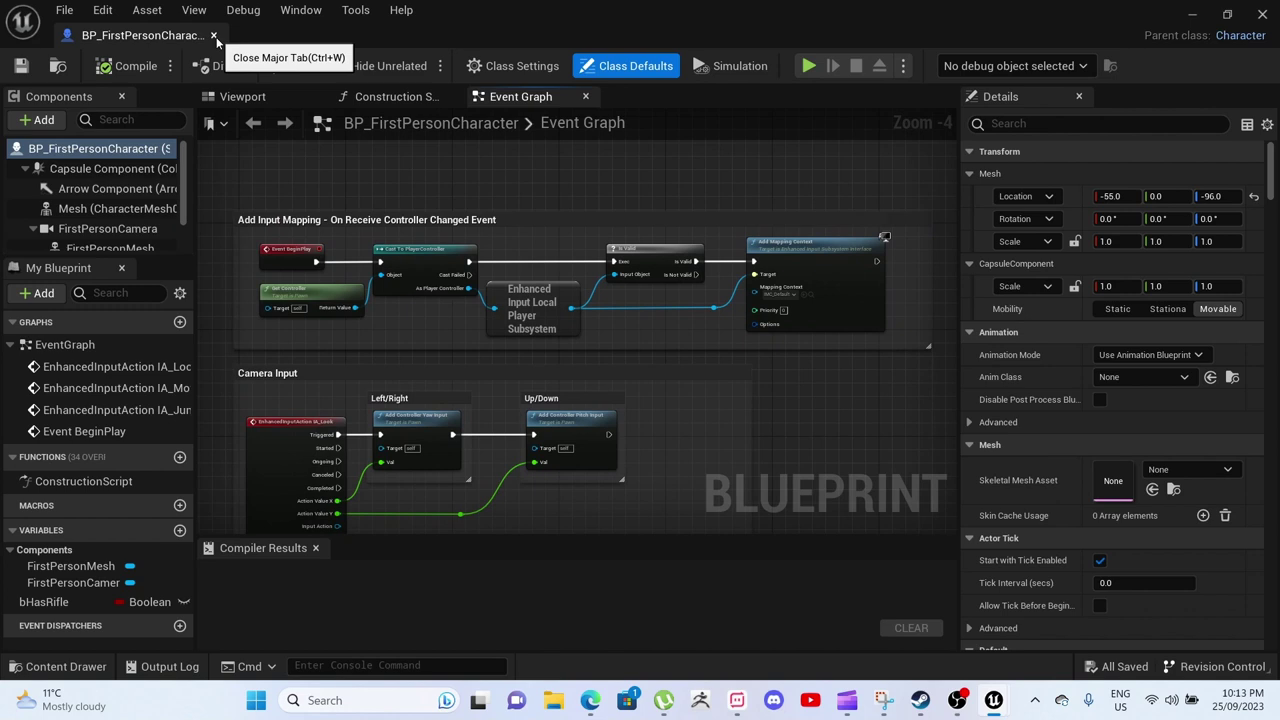
# View the character blueprint's Construction Script and its component Viewport, then close the blueprint
pyautogui.click(399, 97)
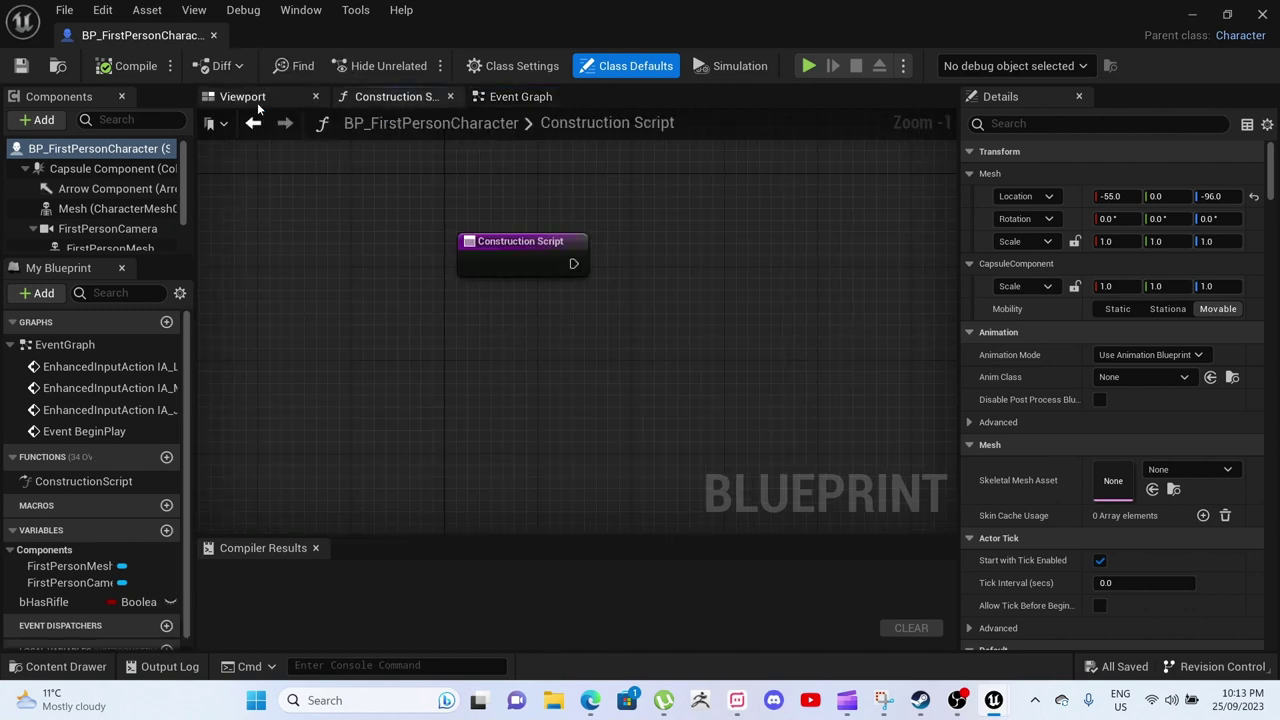
pyautogui.click(245, 97)
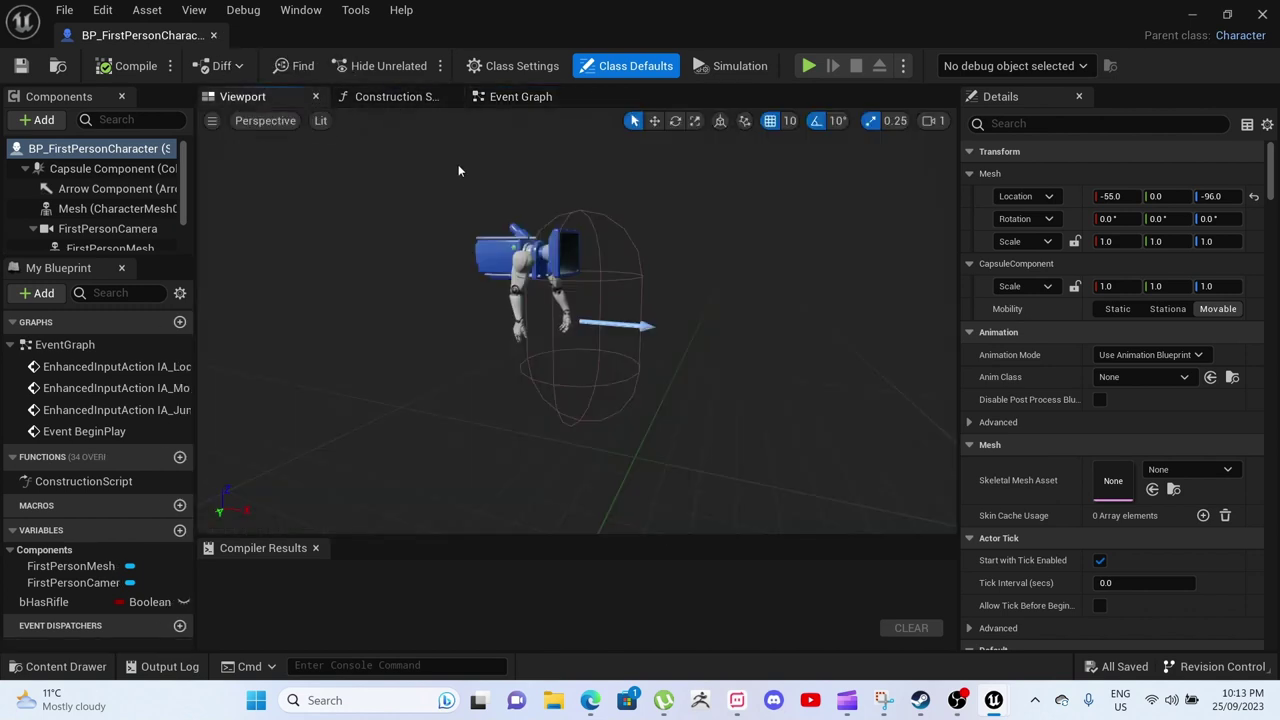
pyautogui.click(213, 35)
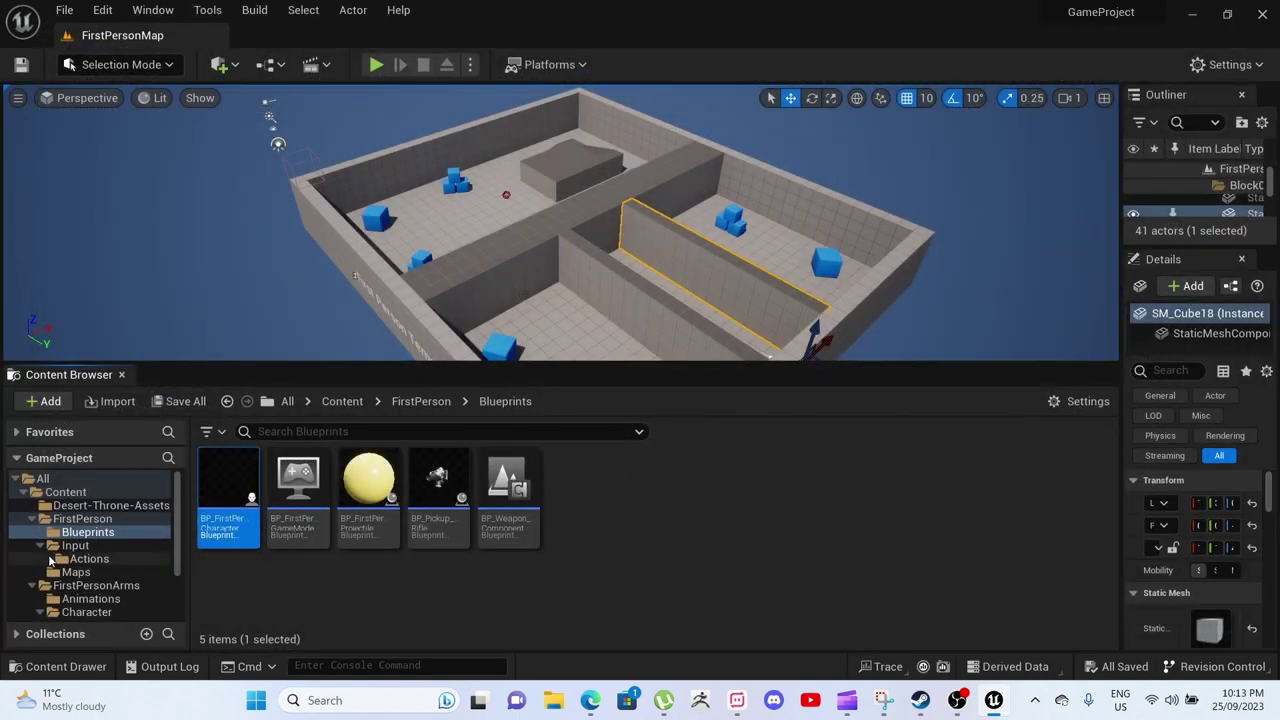
# Select the PlayerStart actor on the floor of the corridor between the two inner walls of the level
pyautogui.moveTo(400, 250); pyautogui.dragTo(742, 258, button='right')
pyautogui.press('w')
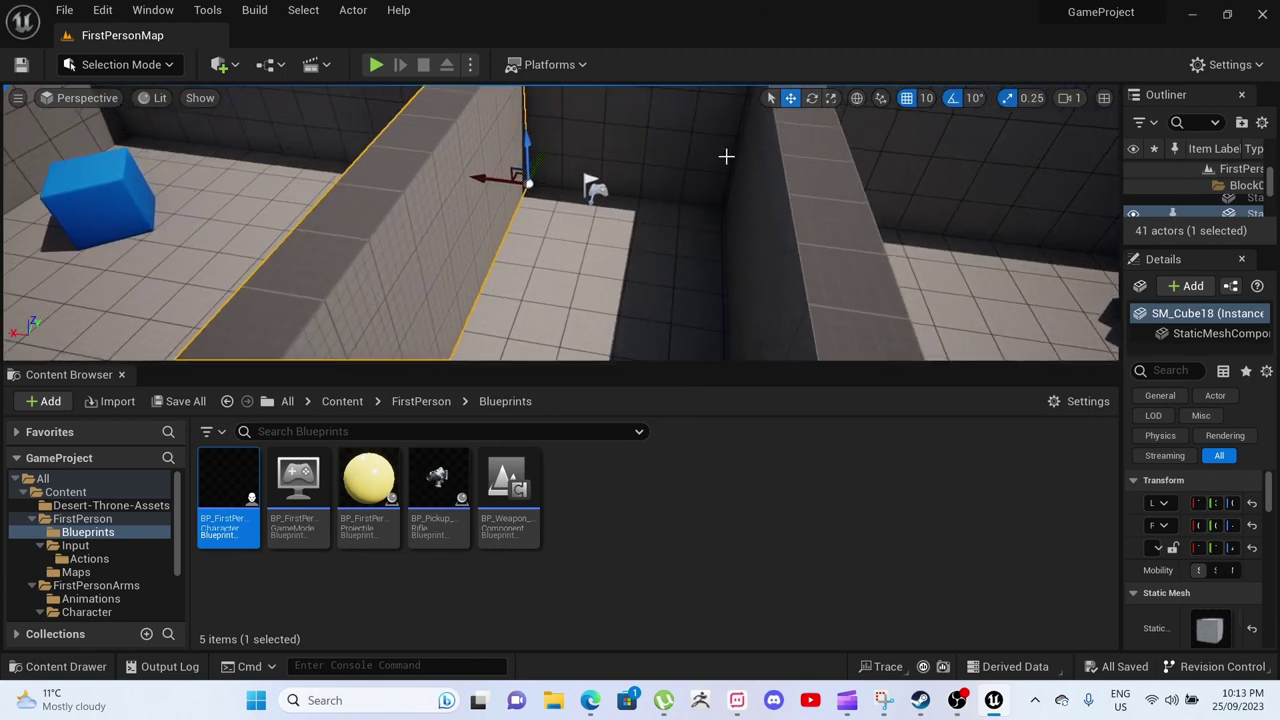
pyautogui.click(709, 147)
pyautogui.click(647, 257)
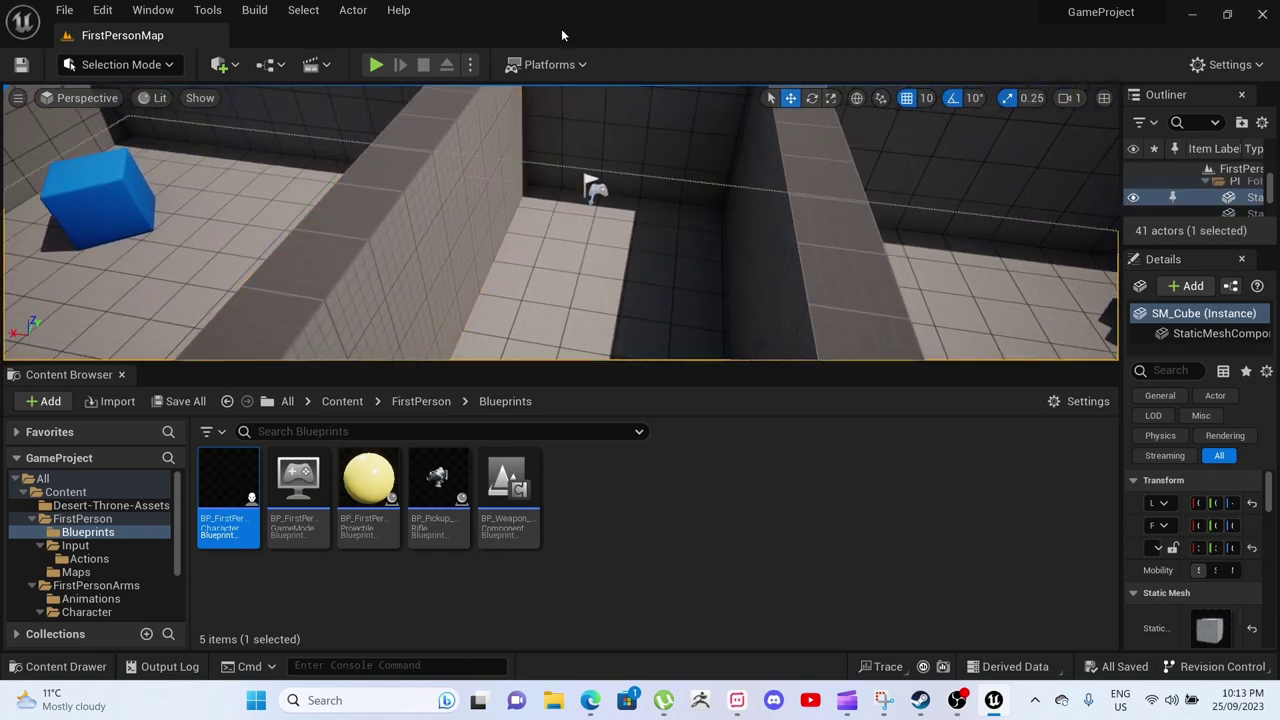
pyautogui.click(592, 188)
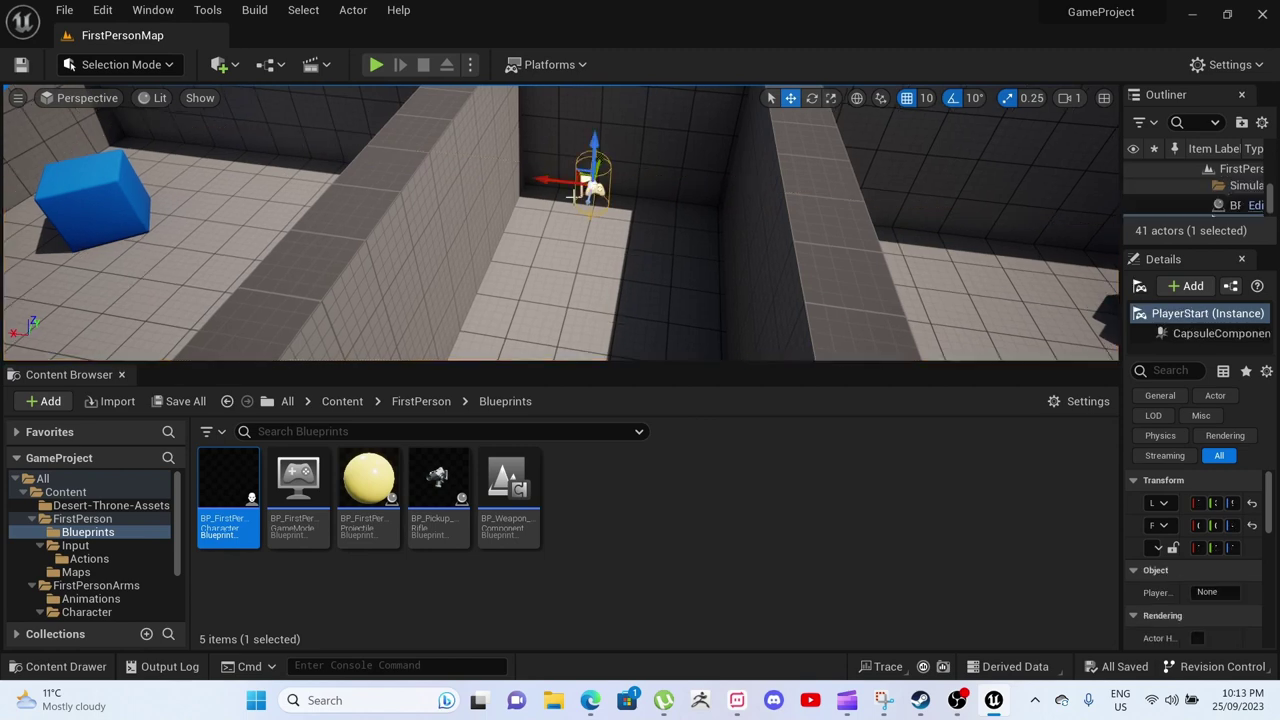
# Open BP_Pickup_Rifle for editing from its level actor, review its Event Graph, Construction Script and Viewport, and close it
pyautogui.click(1256, 207)
pyautogui.moveTo(537, 264); pyautogui.dragTo(644, 232, button='right')
pyautogui.scroll(4, 446, 377)
pyautogui.scroll(-3, 446, 377)
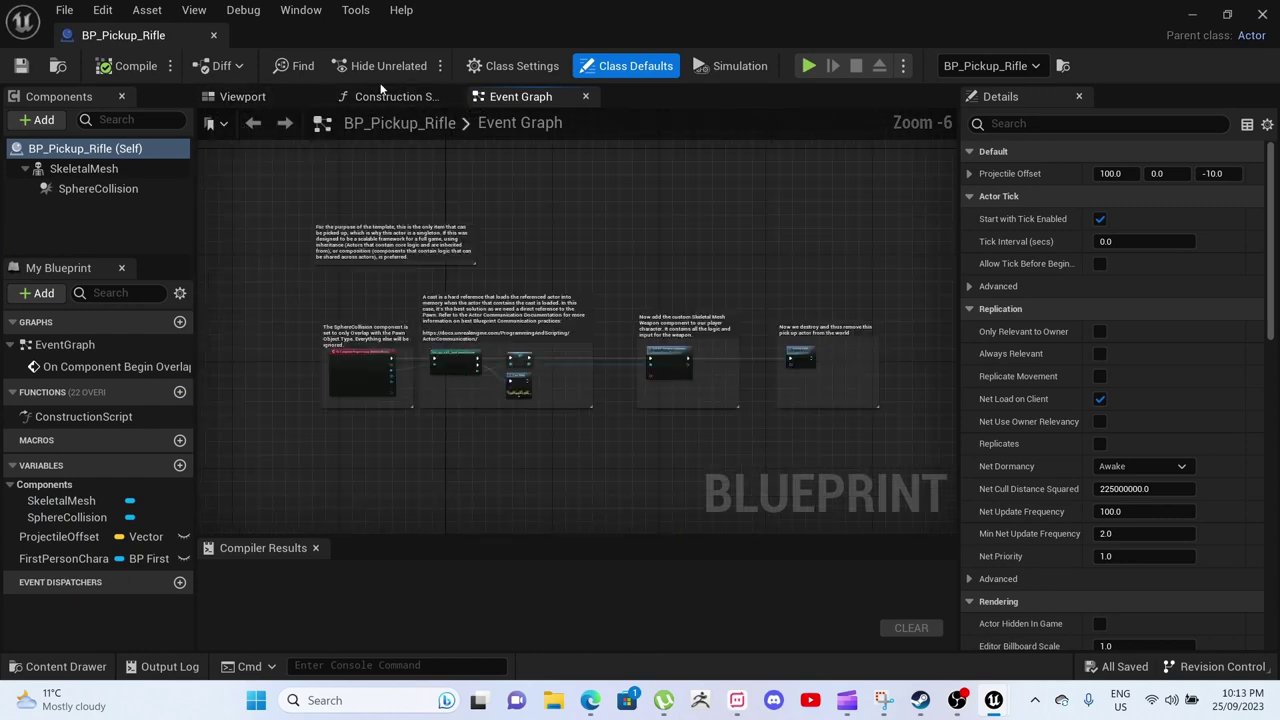
pyautogui.click(388, 96)
pyautogui.click(214, 96)
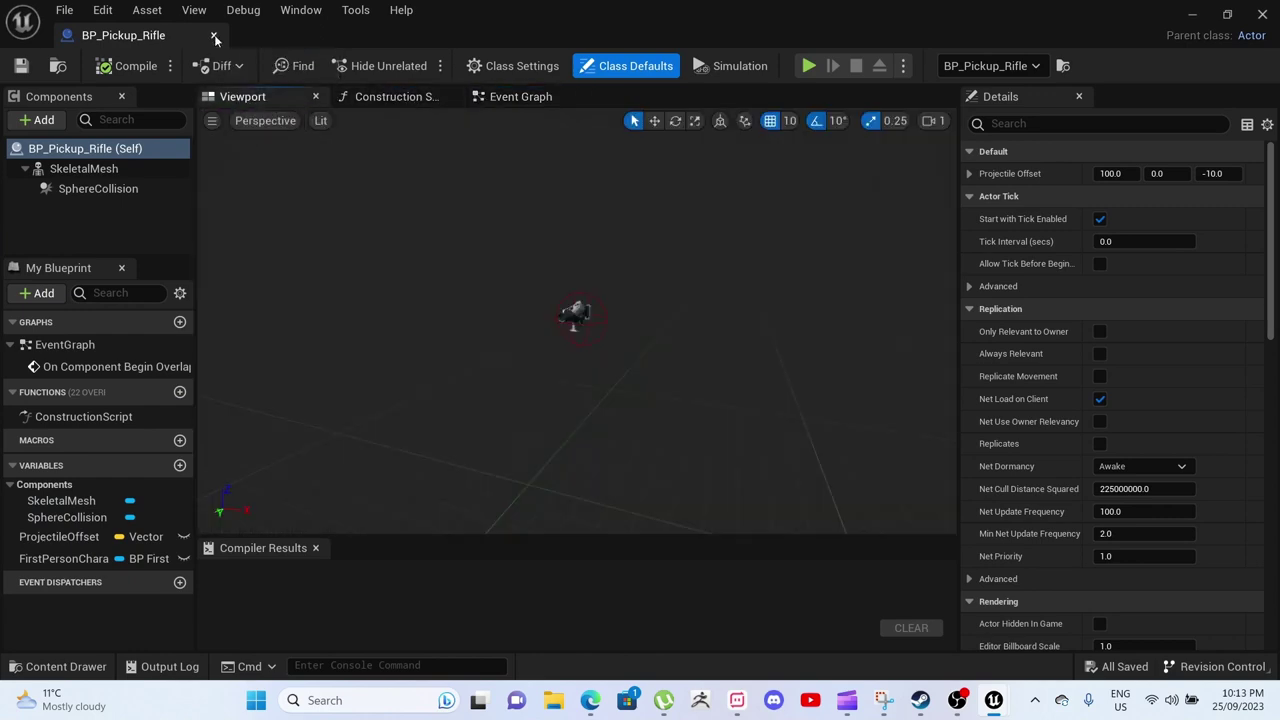
pyautogui.click(214, 37)
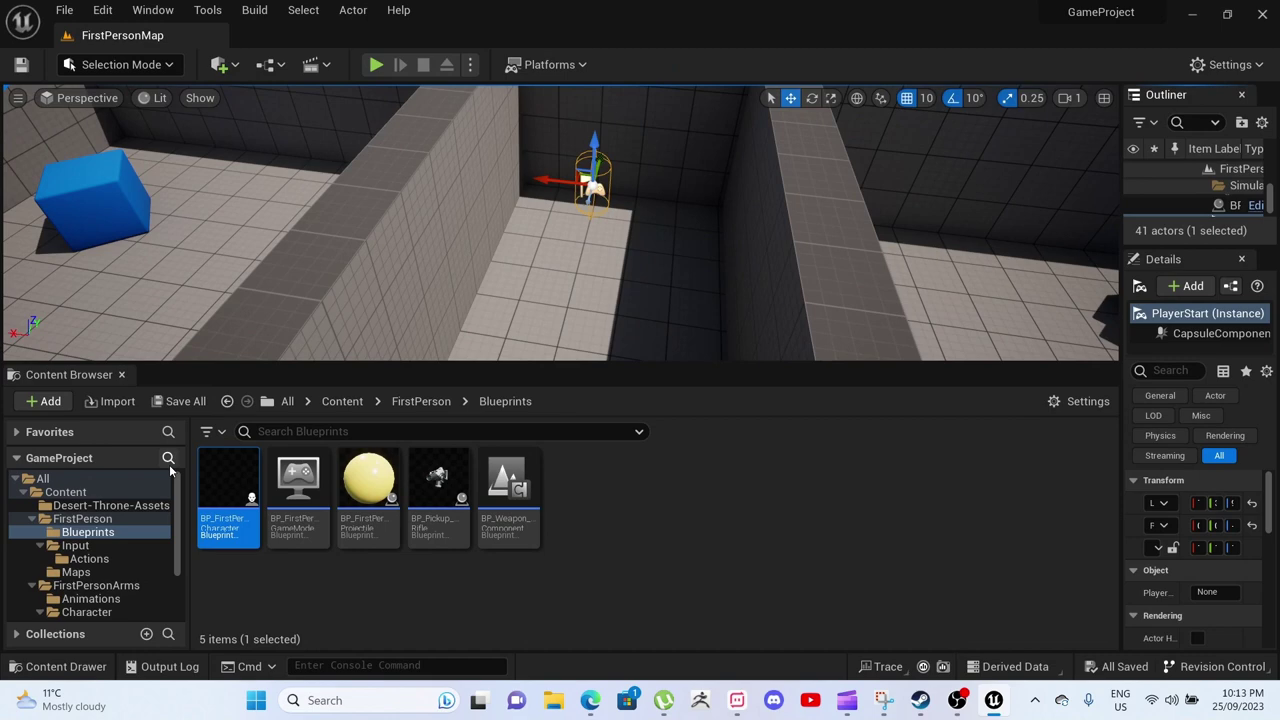
# Check the Desert-Throne-Assets and Input folders, then read the asset details of the blueprints in the FirstPerson Blueprints folder
pyautogui.click(95, 505)
pyautogui.click(88, 532)
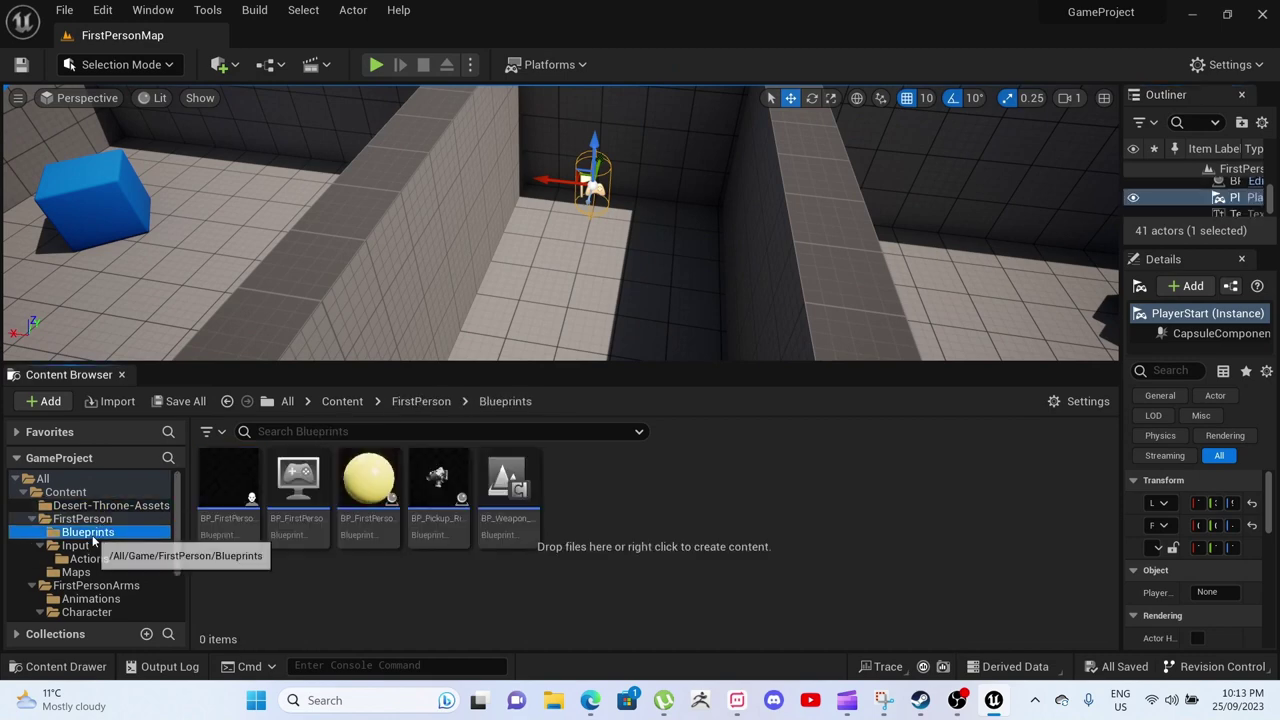
pyautogui.click(78, 546)
pyautogui.click(88, 532)
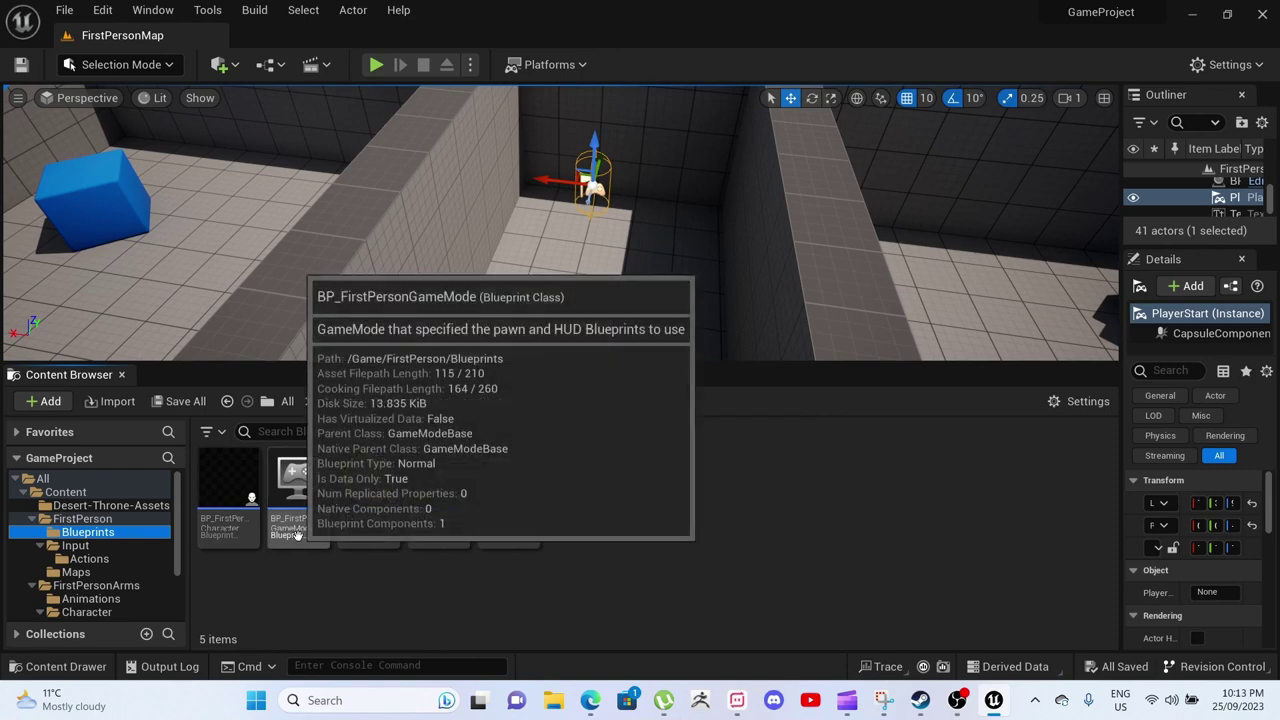
pyautogui.moveTo(219, 523)
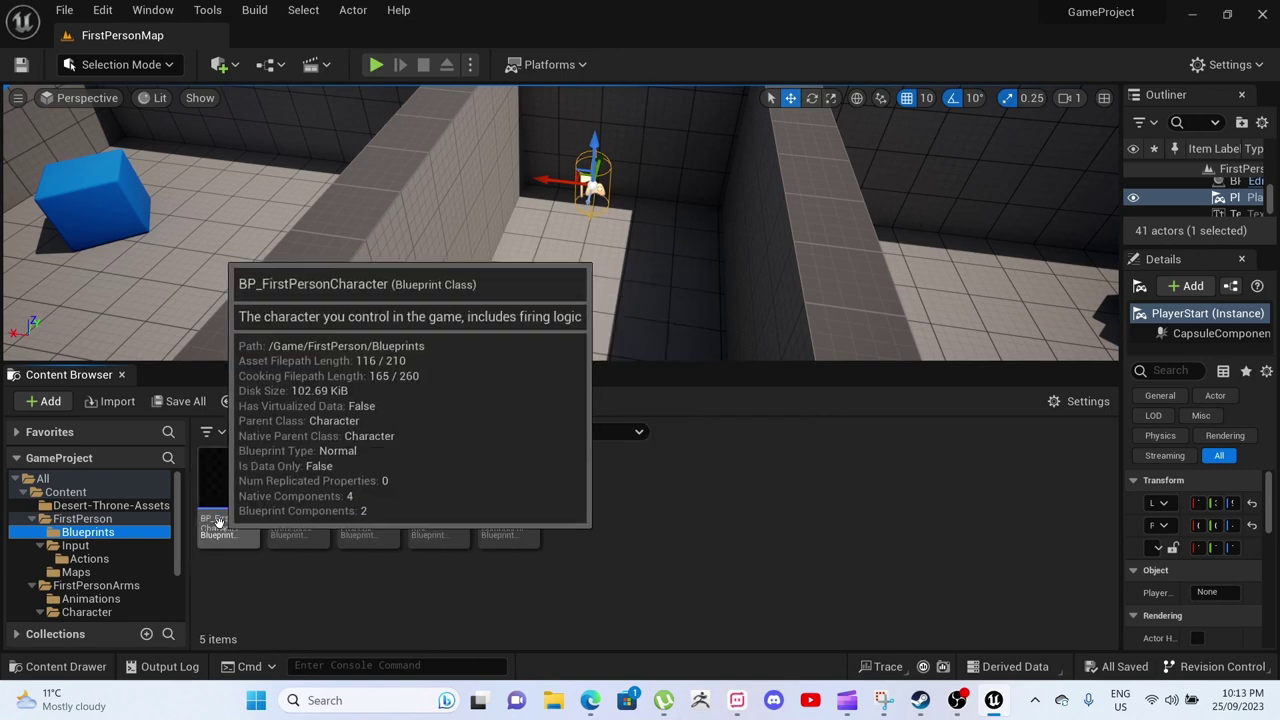
pyautogui.moveTo(450, 508)
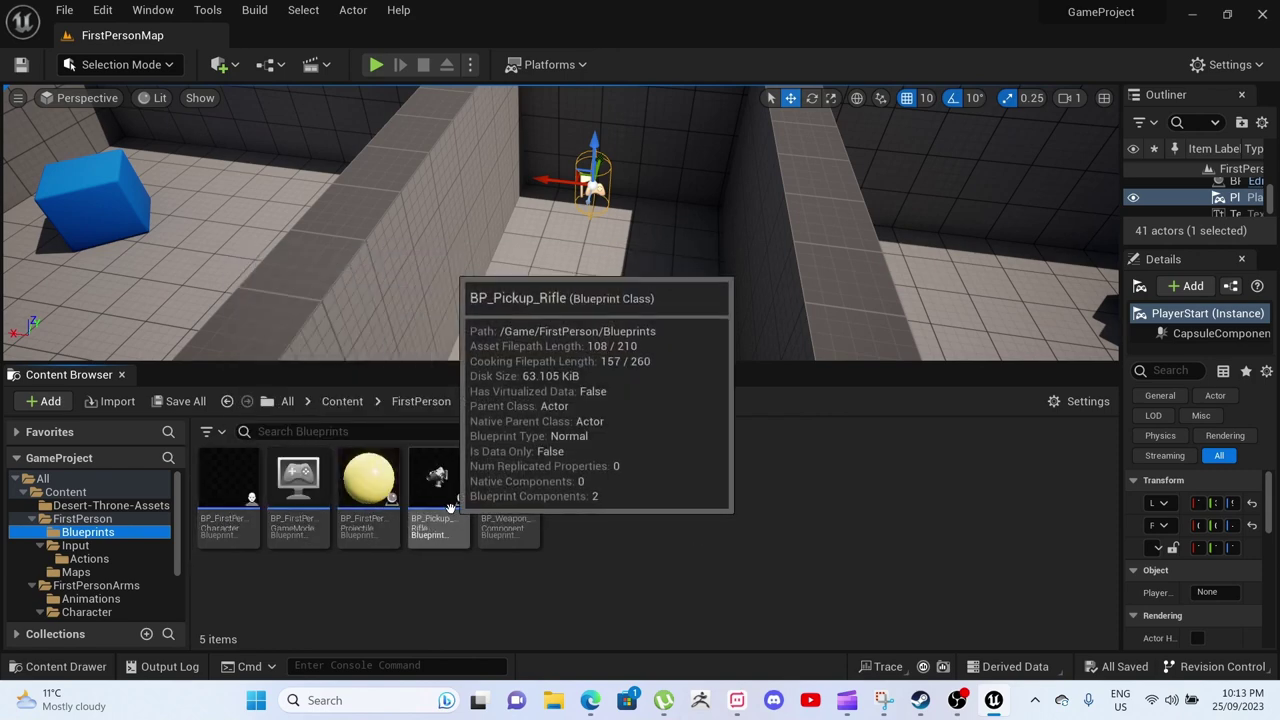
pyautogui.moveTo(380, 517)
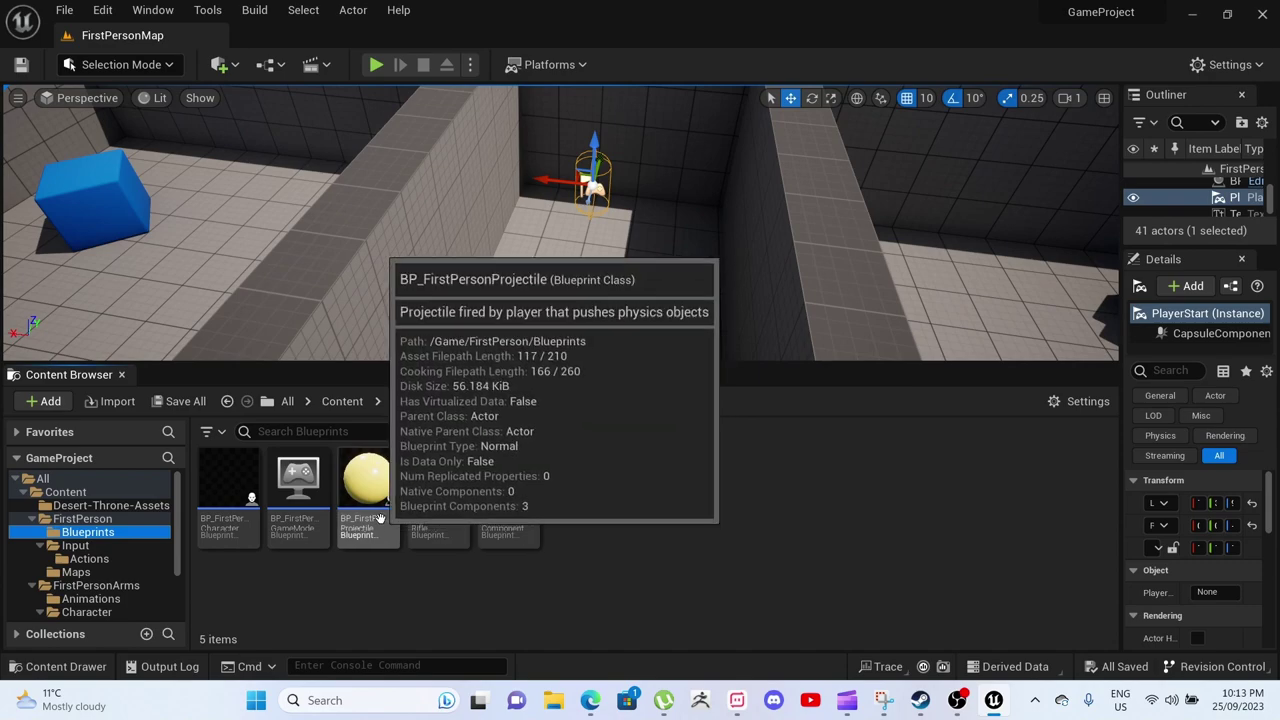
# Open the BP_FirstPersonProjectile blueprint, examine the physics impulse nodes in its Event Graph, and close it
pyautogui.click(352, 508)
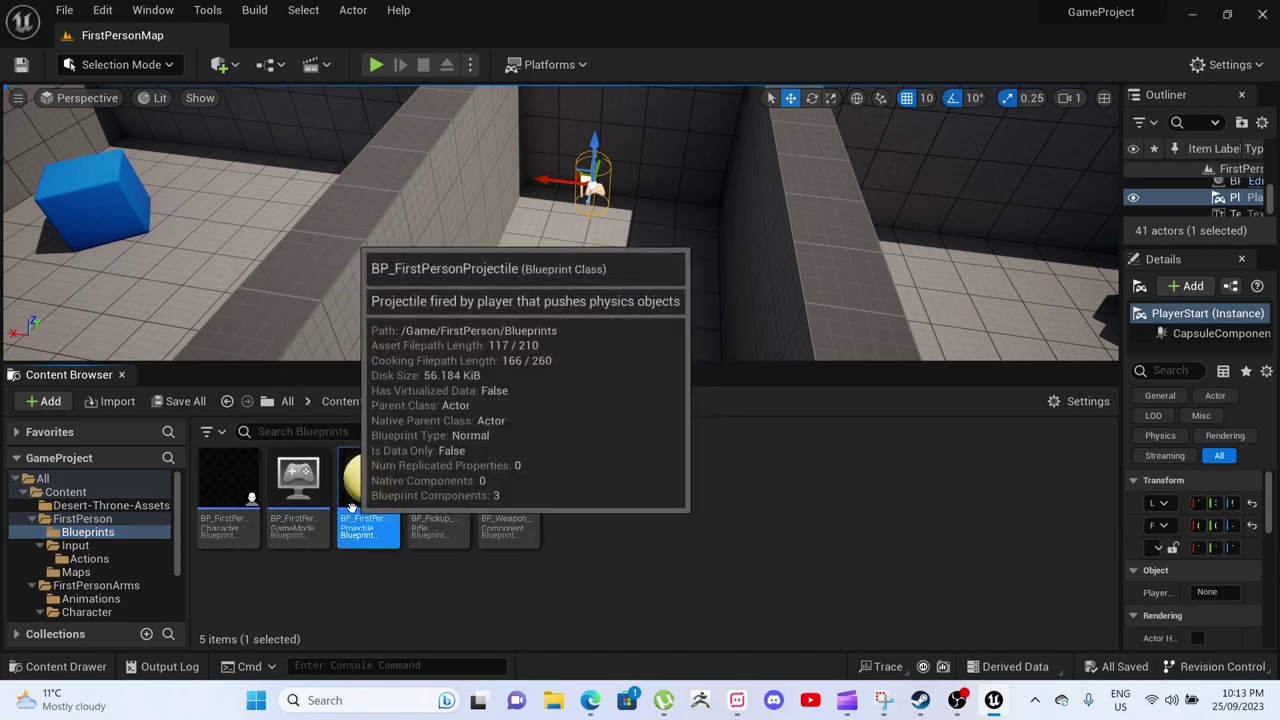
pyautogui.doubleClick(352, 508)
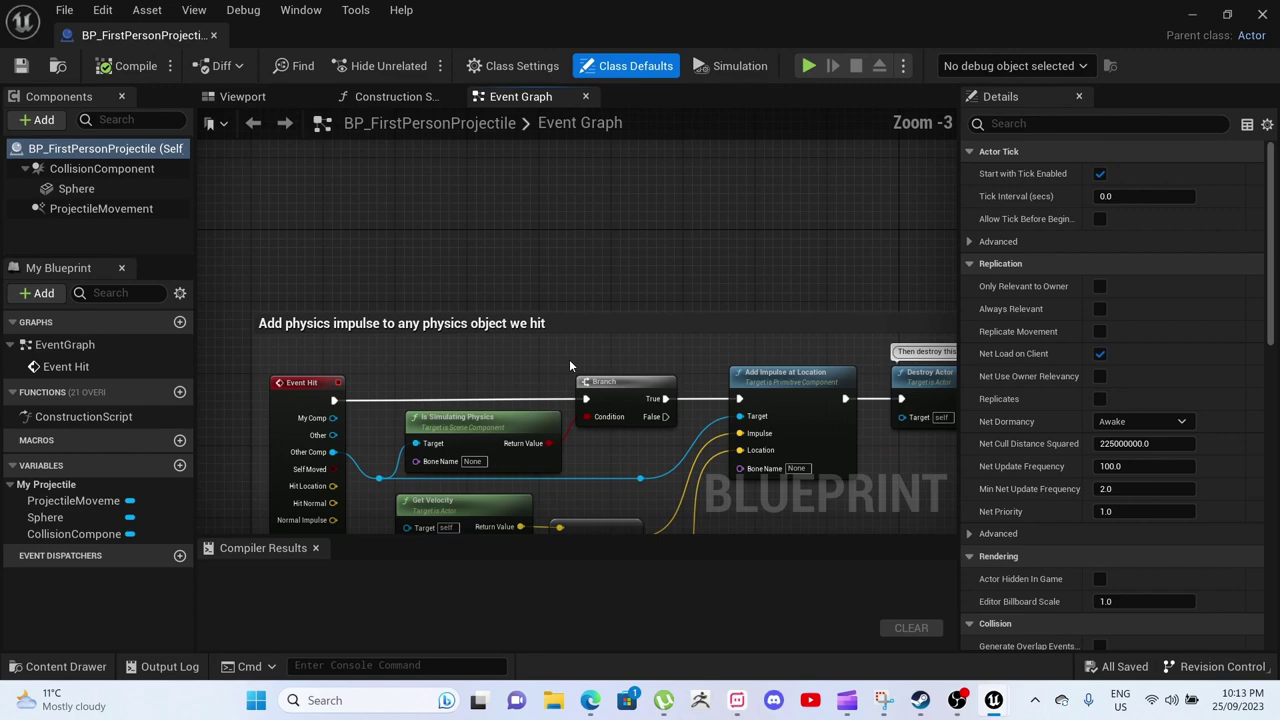
pyautogui.moveTo(565, 362); pyautogui.dragTo(468, 256, button='right')
pyautogui.scroll(-1, 448, 262)
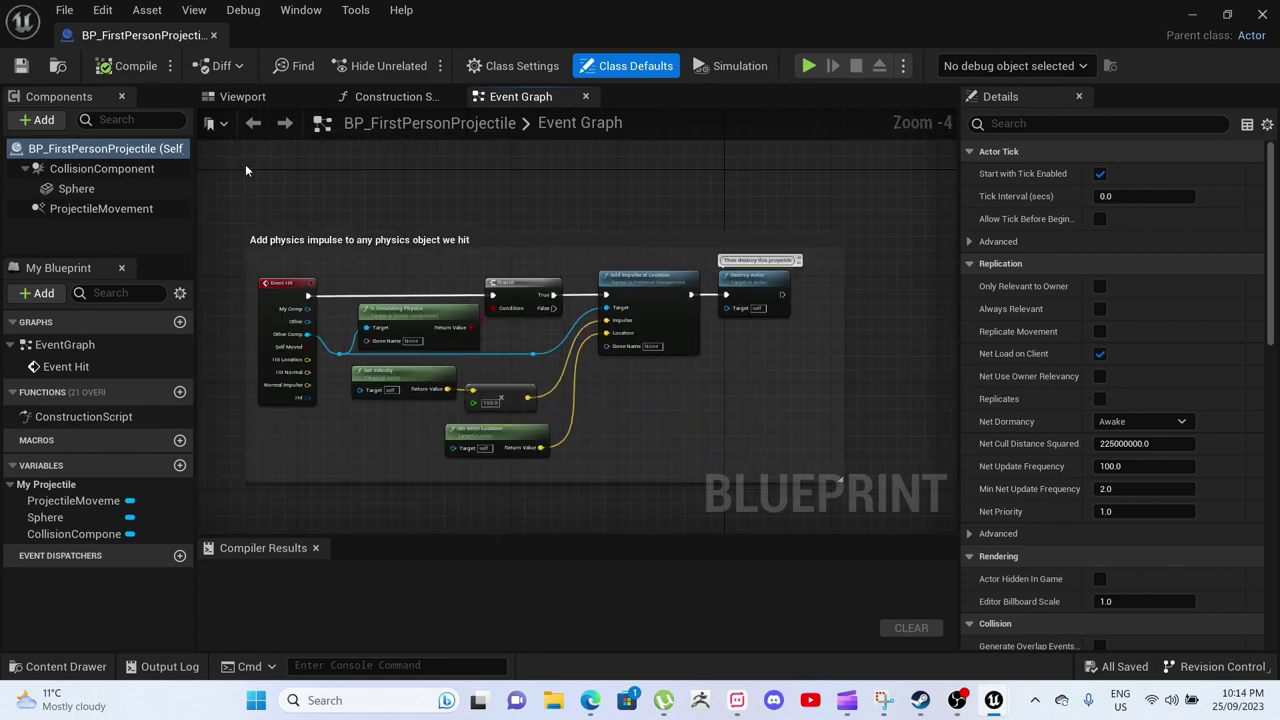
pyautogui.click(213, 37)
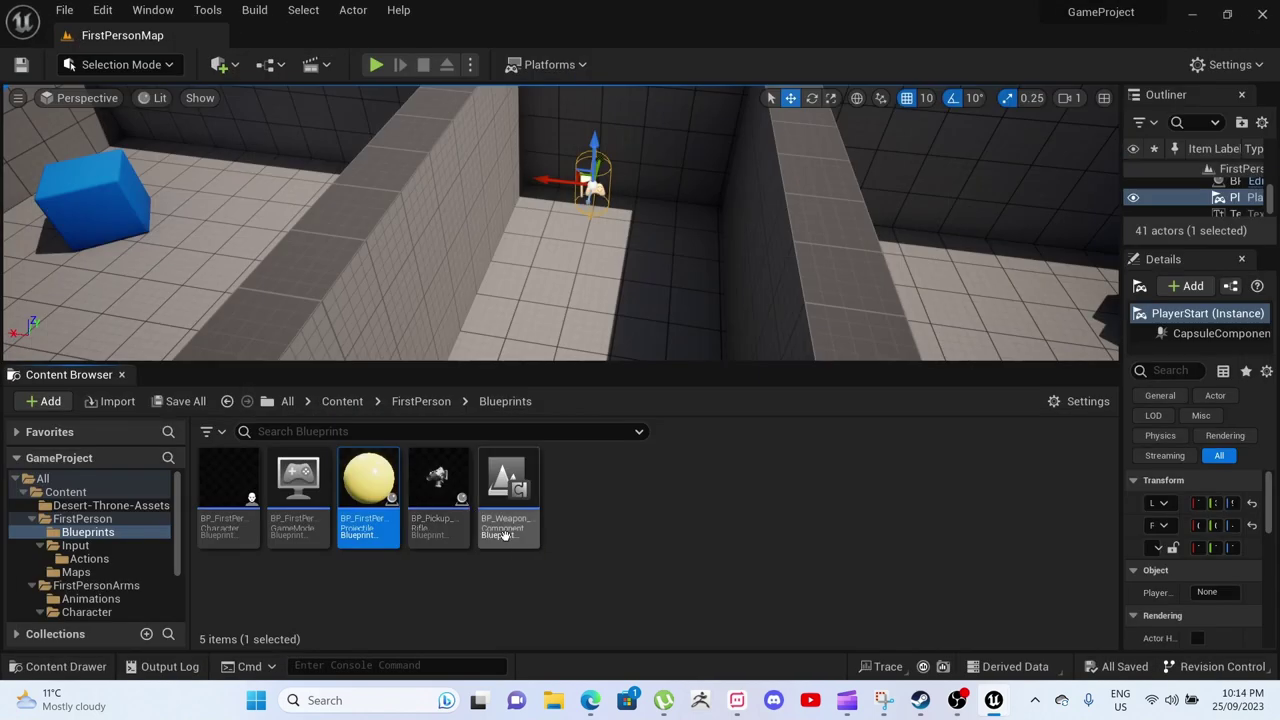
# Open the BP_Weapon_Component blueprint, examine its weapon attachment and shooting nodes in the Event Graph, and close it
pyautogui.click(500, 534)
pyautogui.doubleClick(499, 533)
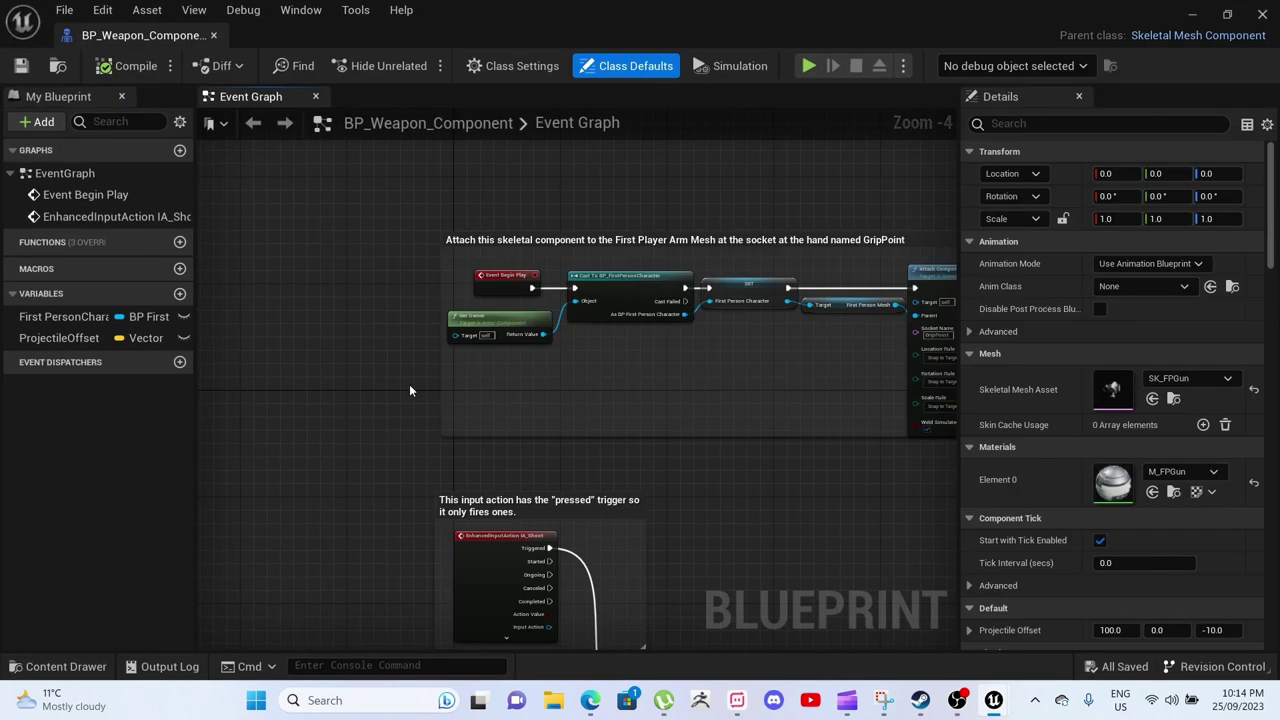
pyautogui.scroll(-3, 409, 384)
pyautogui.moveTo(608, 422); pyautogui.dragTo(487, 269, button='right')
pyautogui.moveTo(675, 241); pyautogui.dragTo(512, 298, button='right')
pyautogui.click(214, 37)
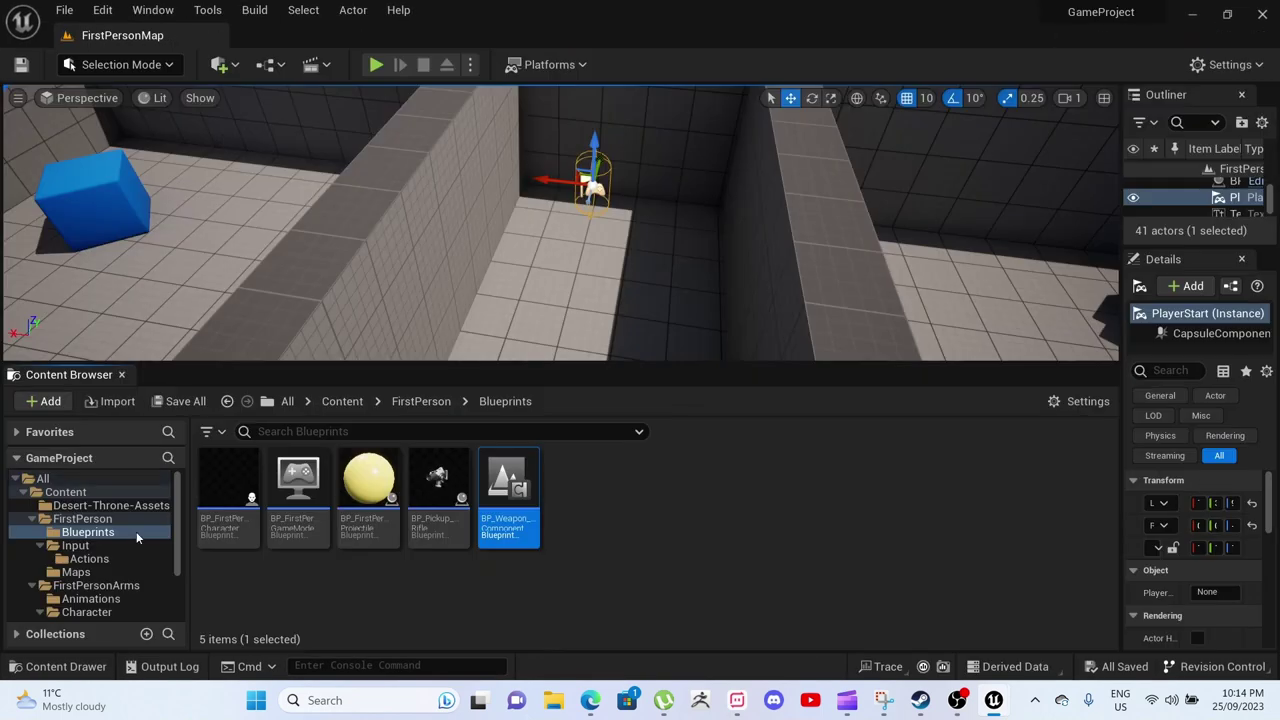
# Browse the Input, Actions, Maps, Desert-Throne-Assets and FirstPersonArms folders
pyautogui.click(90, 546)
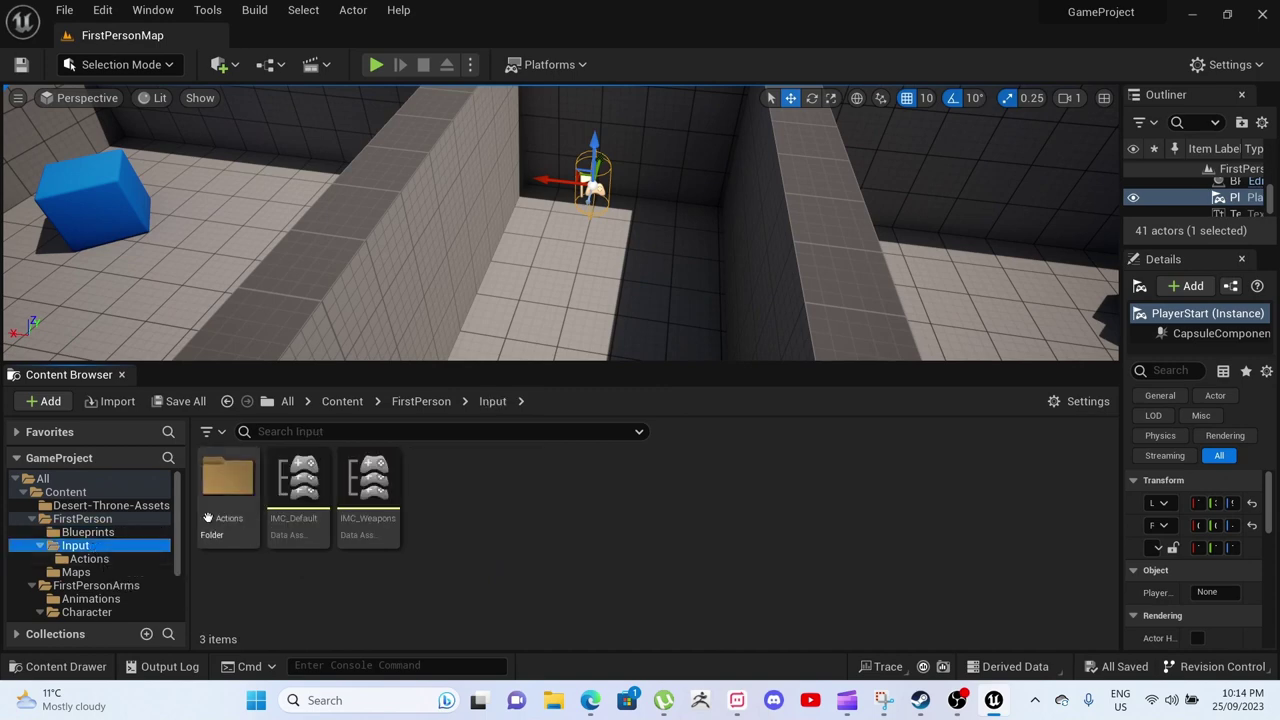
pyautogui.click(95, 559)
pyautogui.click(78, 572)
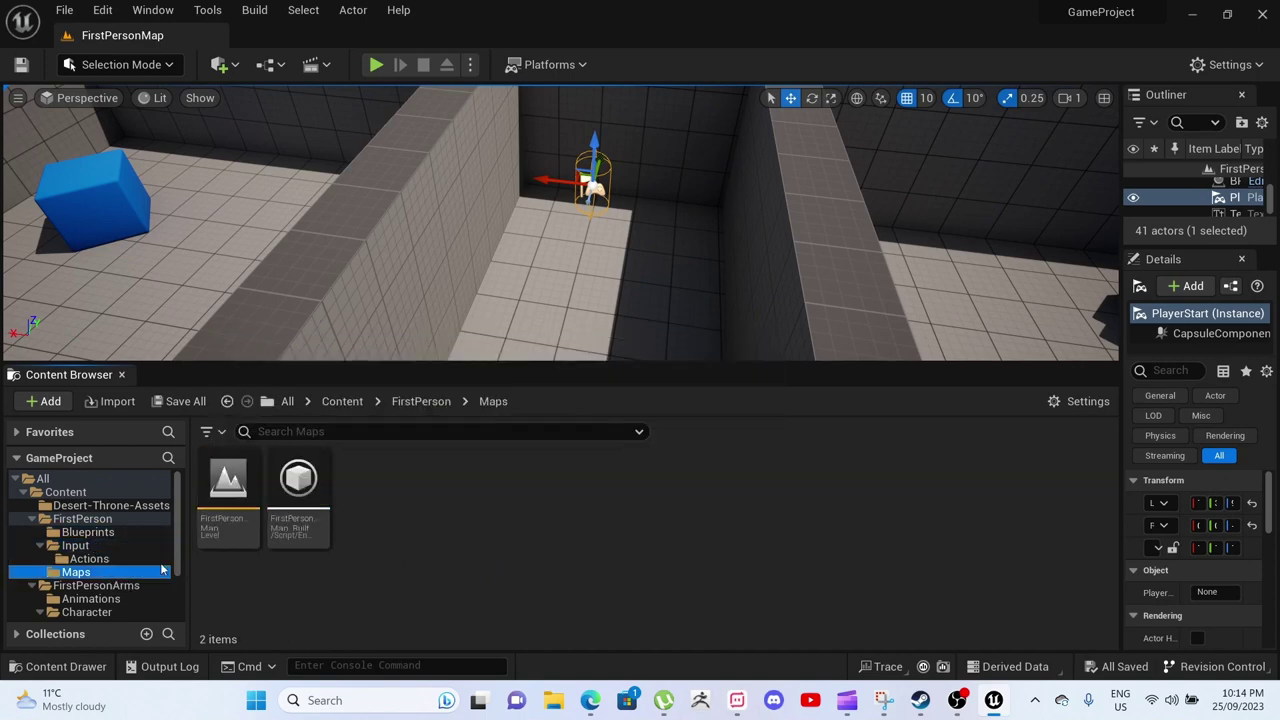
pyautogui.click(98, 505)
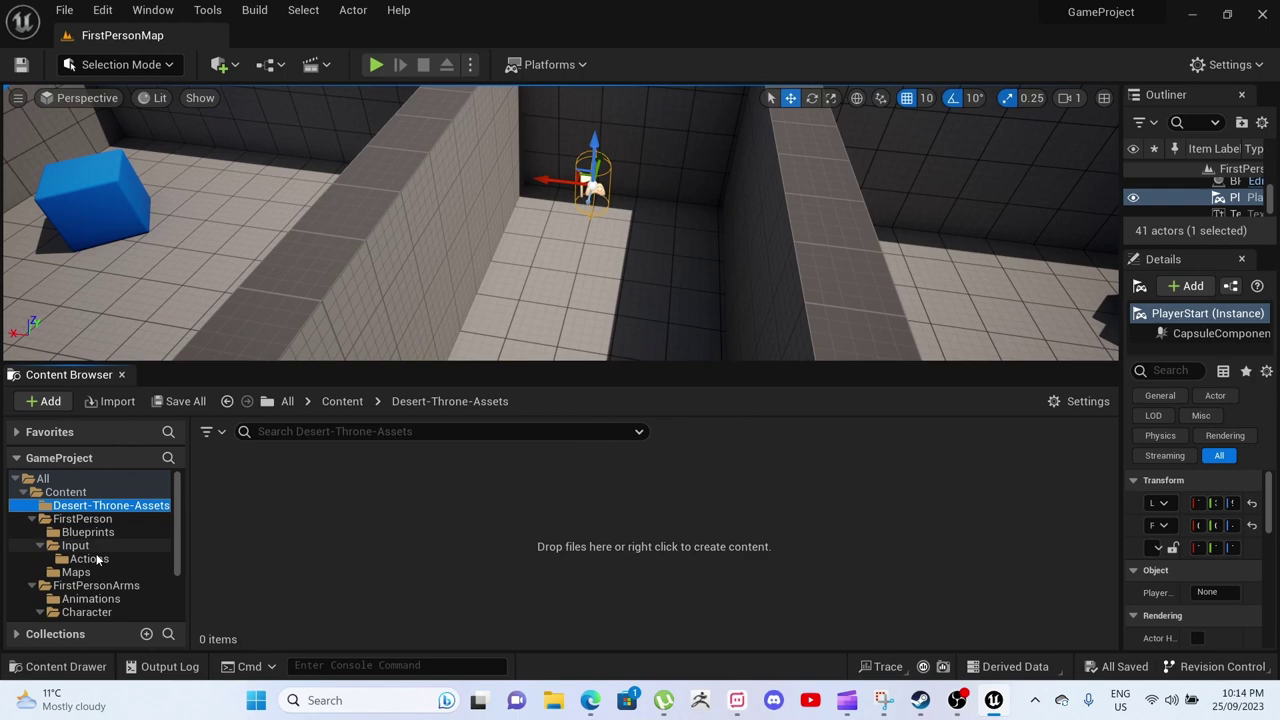
pyautogui.click(76, 572)
pyautogui.click(96, 586)
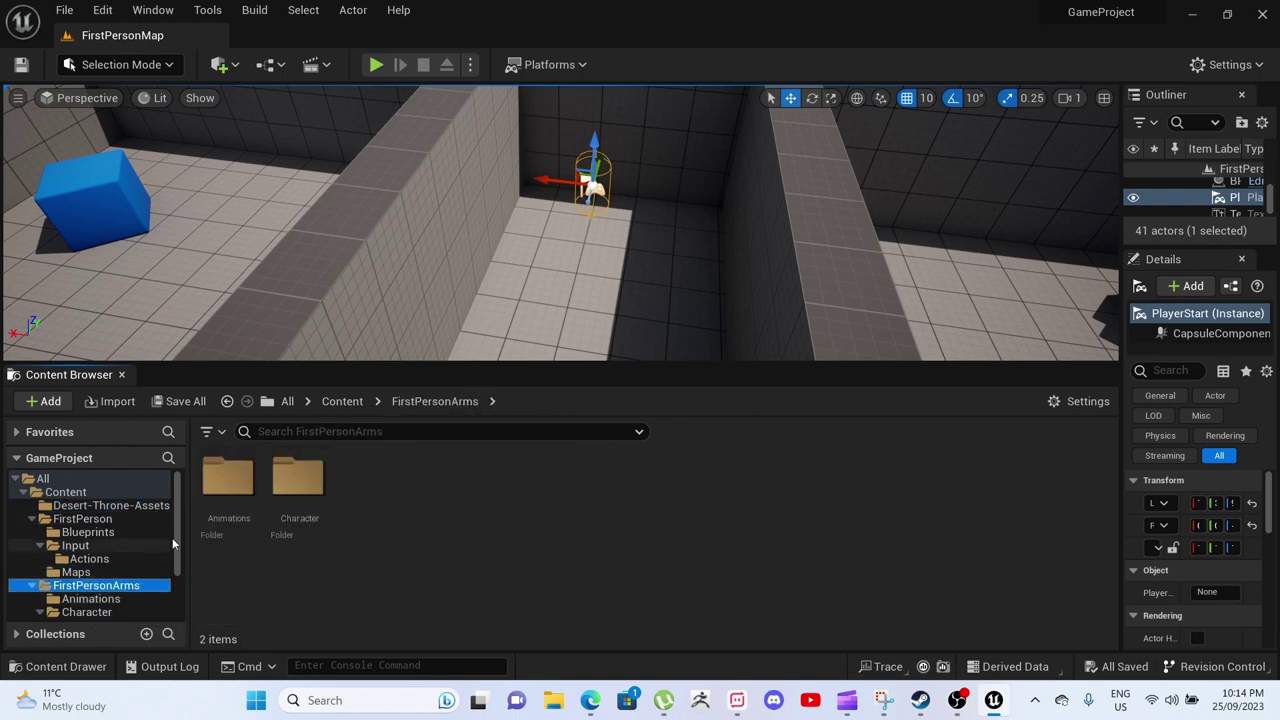
# Open FirstPerson_AnimBP from the FirstPersonArms Animations folder and examine its Event Graph
pyautogui.click(110, 598)
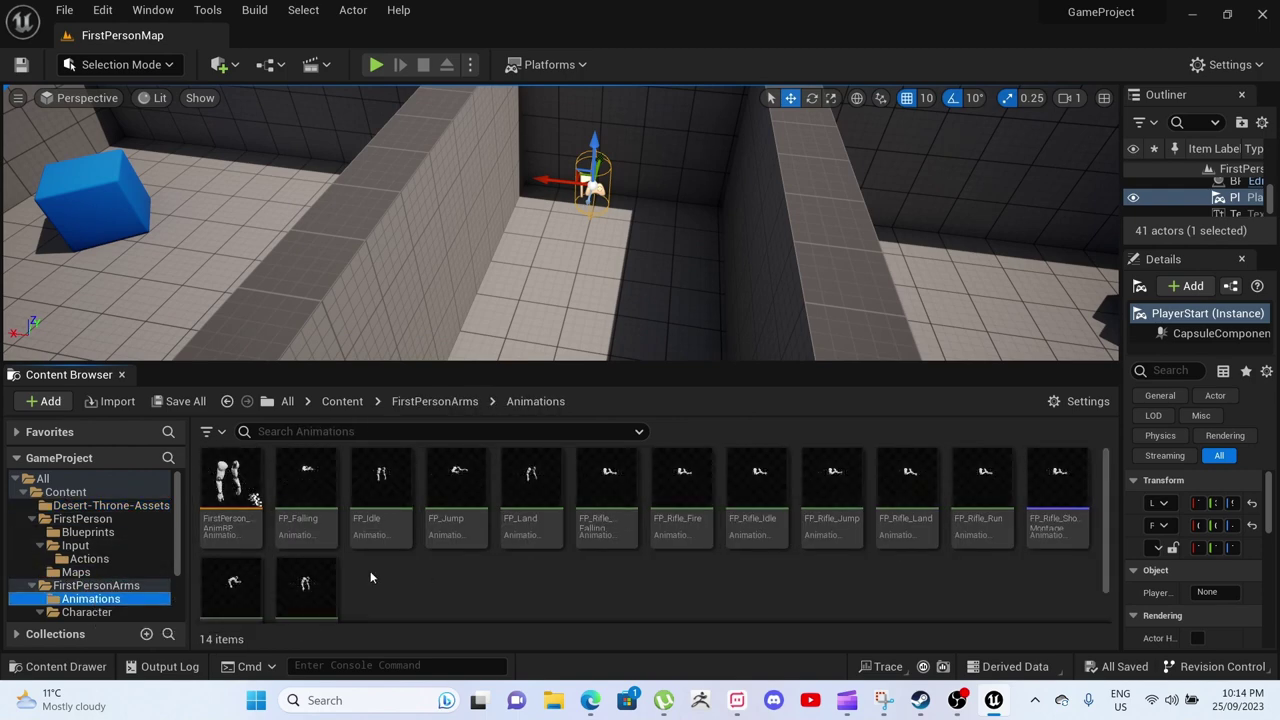
pyautogui.click(240, 488)
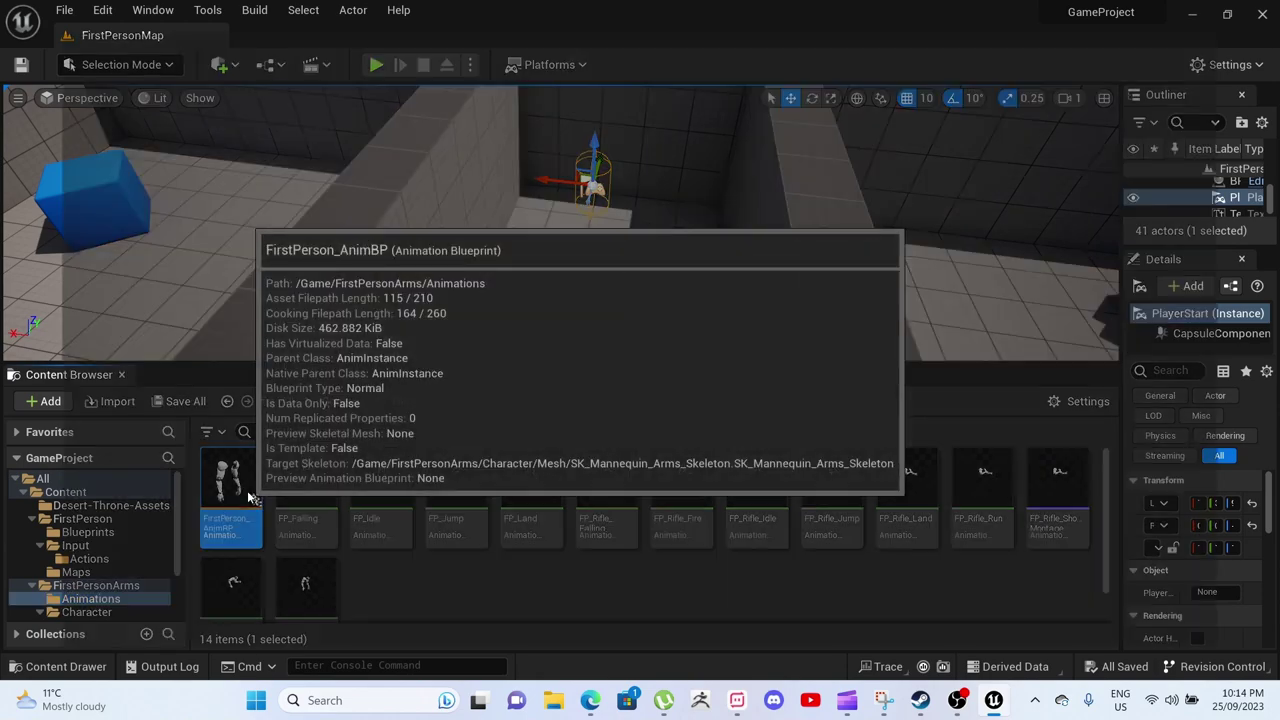
pyautogui.doubleClick(240, 488)
pyautogui.scroll(-8, 664, 374)
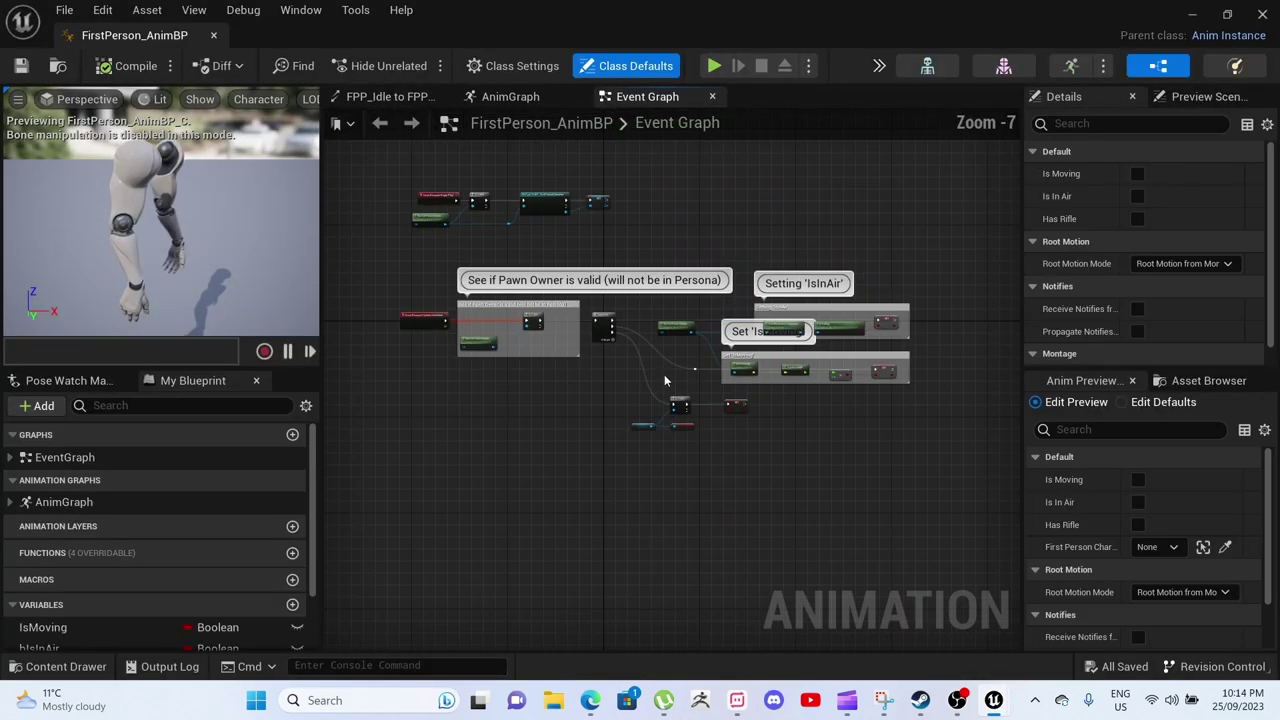
pyautogui.scroll(1, 645, 370)
pyautogui.moveTo(603, 357); pyautogui.dragTo(562, 378, button='right')
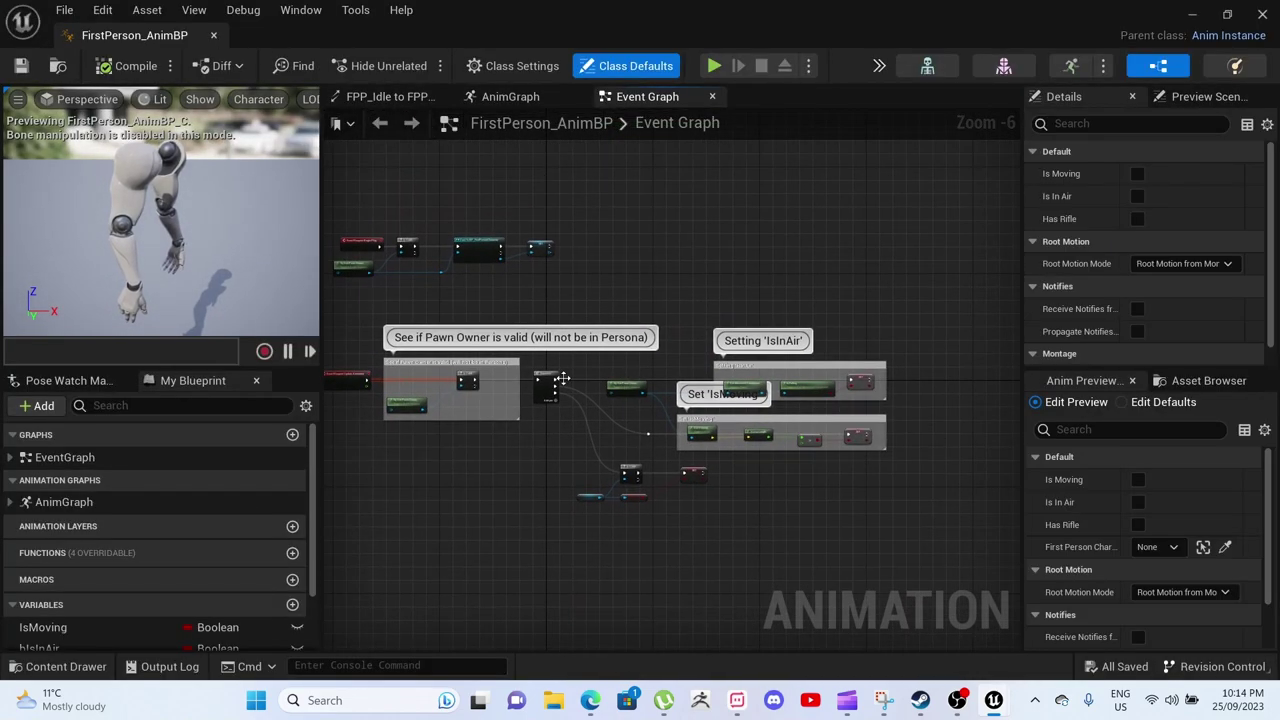
# View the AnimGraph and the FPP_Idle to FPP_JumpStart transition rule, then close the animation blueprint
pyautogui.click(505, 100)
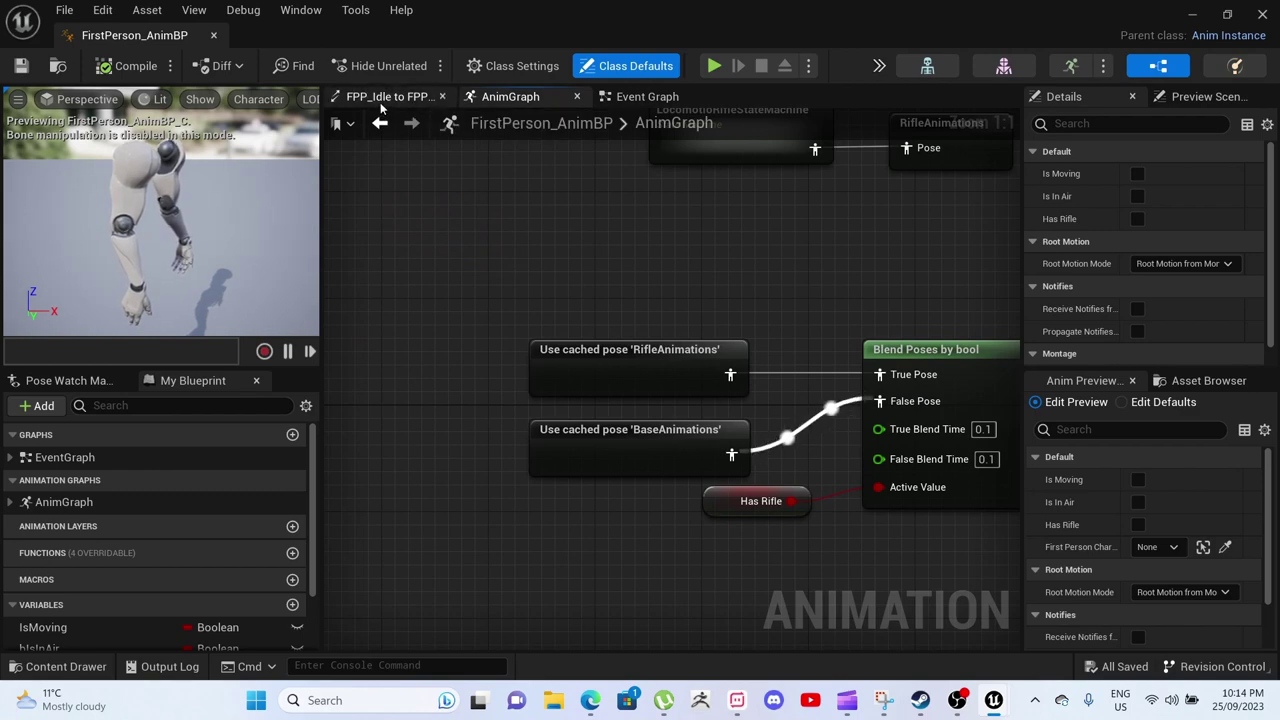
pyautogui.click(384, 97)
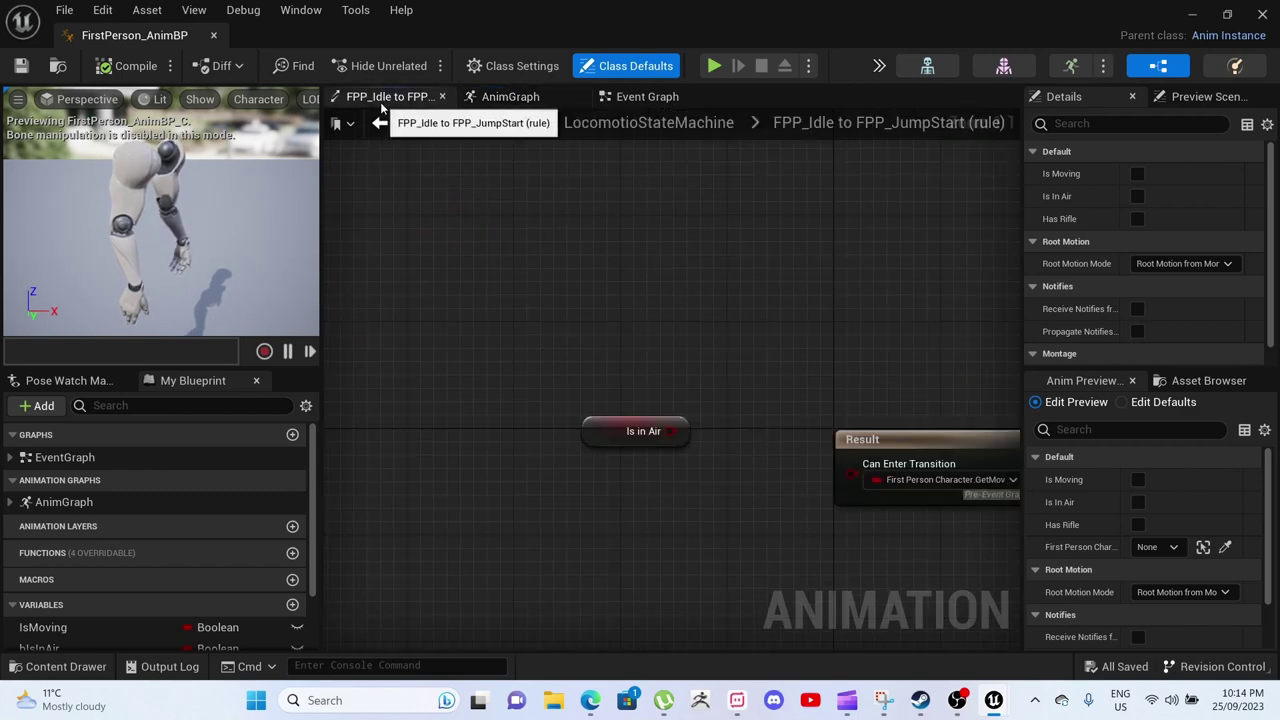
pyautogui.click(216, 36)
# Browse the FirstPersonArms Character folder and go through Materials into the MaterialLayers folder
pyautogui.scroll(-1, 125, 540)
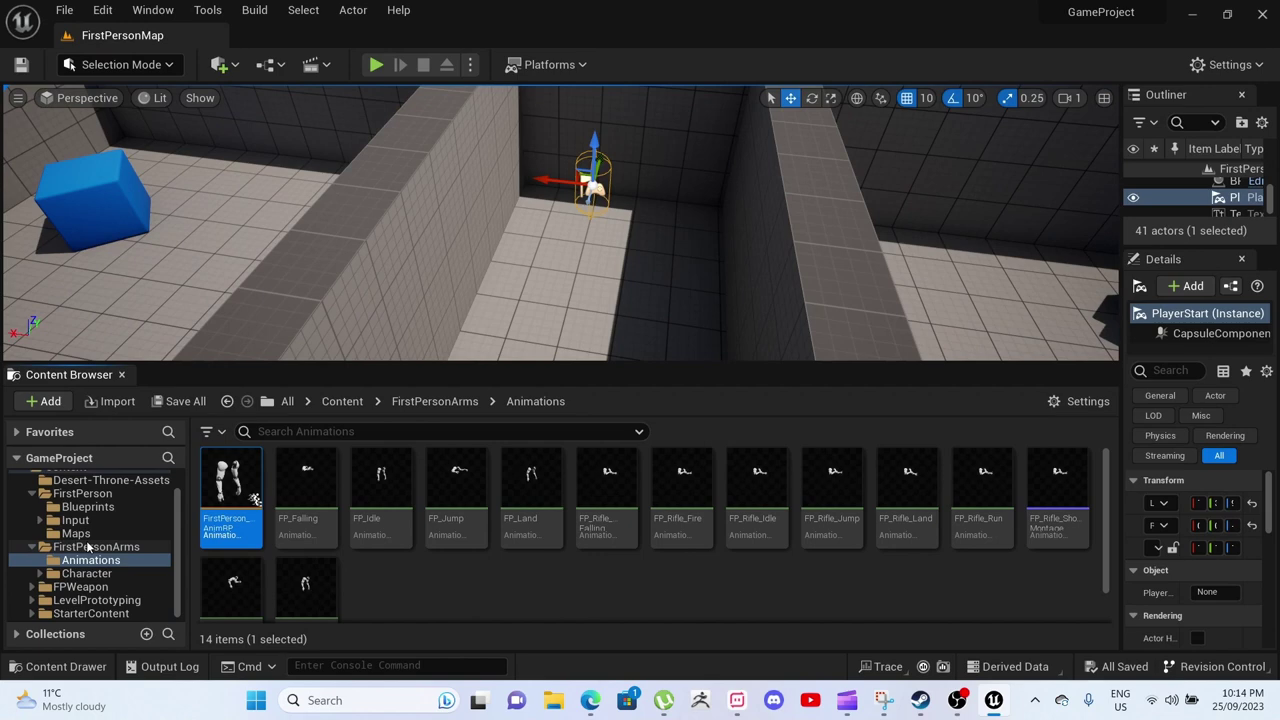
pyautogui.click(100, 575)
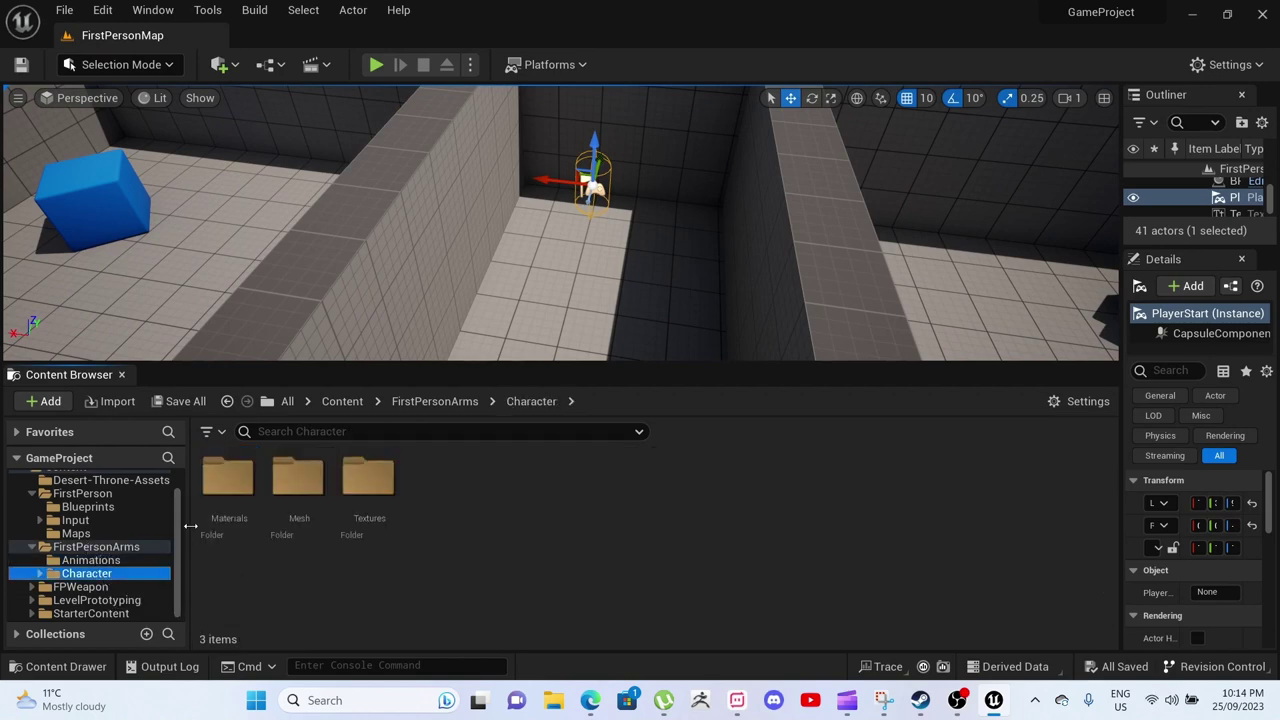
pyautogui.click(122, 560)
pyautogui.click(124, 572)
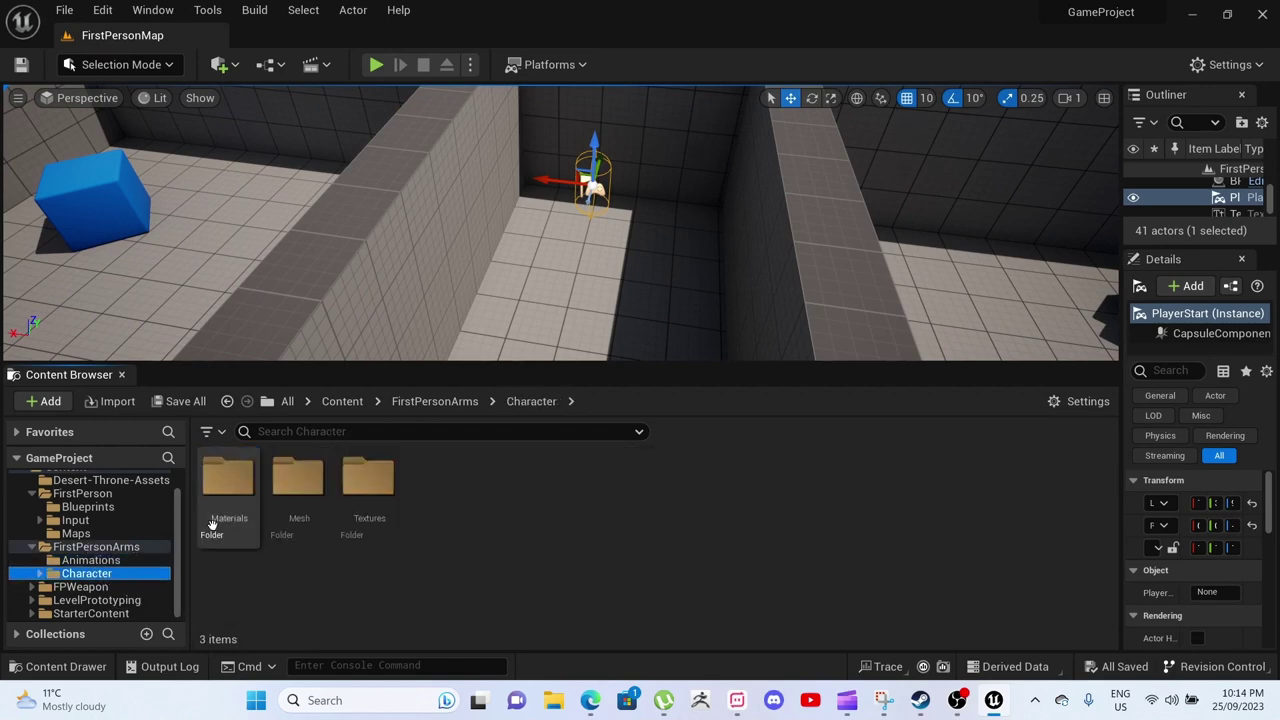
pyautogui.doubleClick(214, 515)
pyautogui.doubleClick(212, 518)
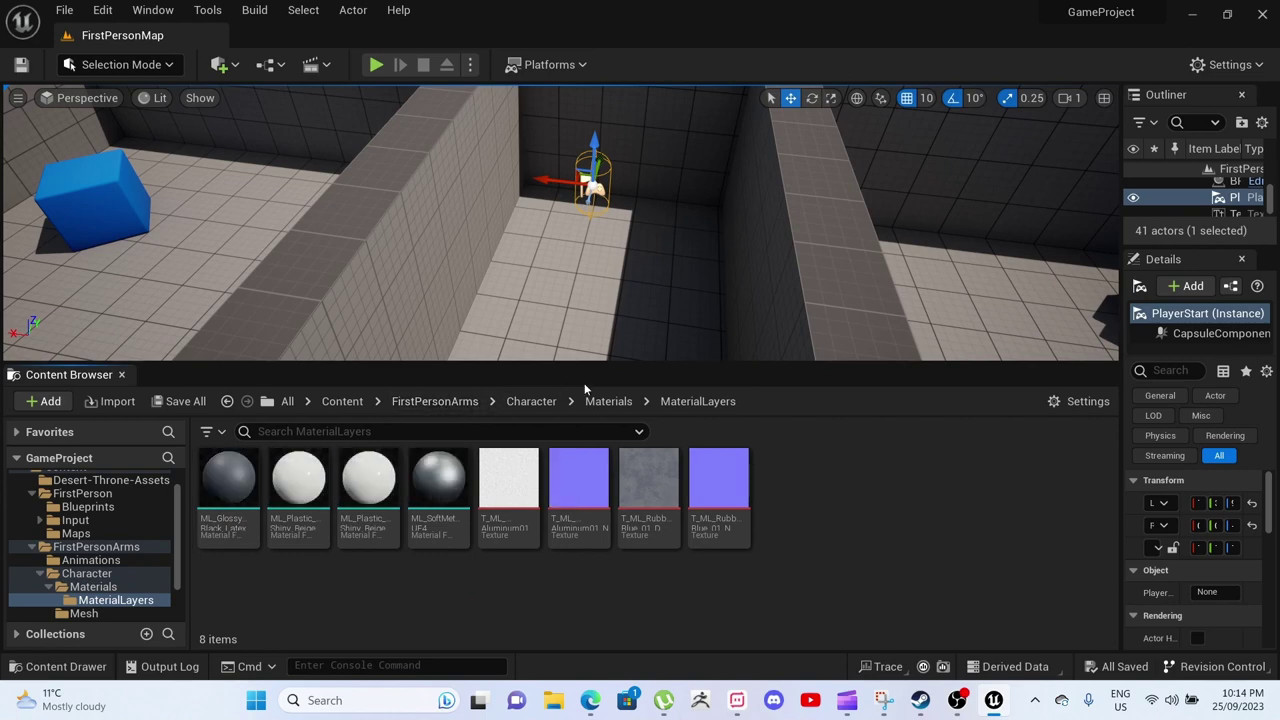
# Return to the Character folder and view the contents of its Mesh folder
pyautogui.click(605, 401)
pyautogui.click(540, 401)
pyautogui.doubleClick(298, 485)
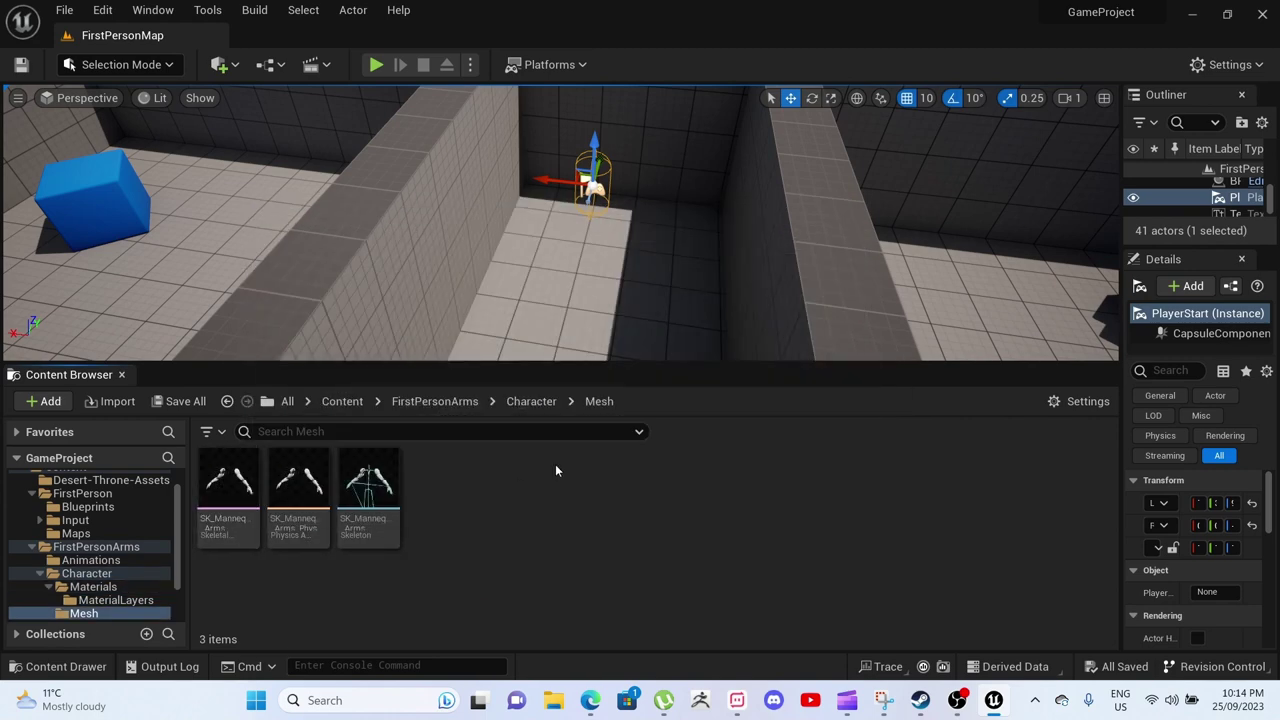
# View the FirstPersonArms Character Textures folder and the top level of the FPWeapon folder
pyautogui.click(540, 401)
pyautogui.doubleClick(368, 485)
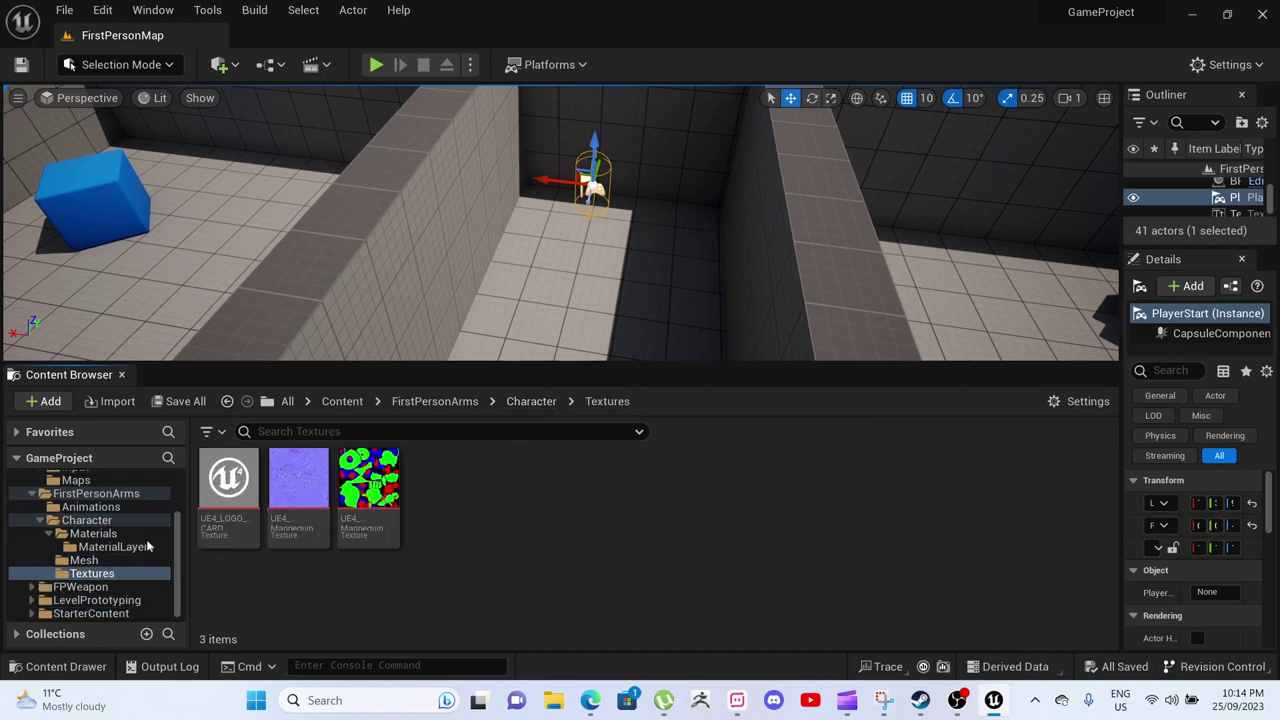
pyautogui.click(100, 587)
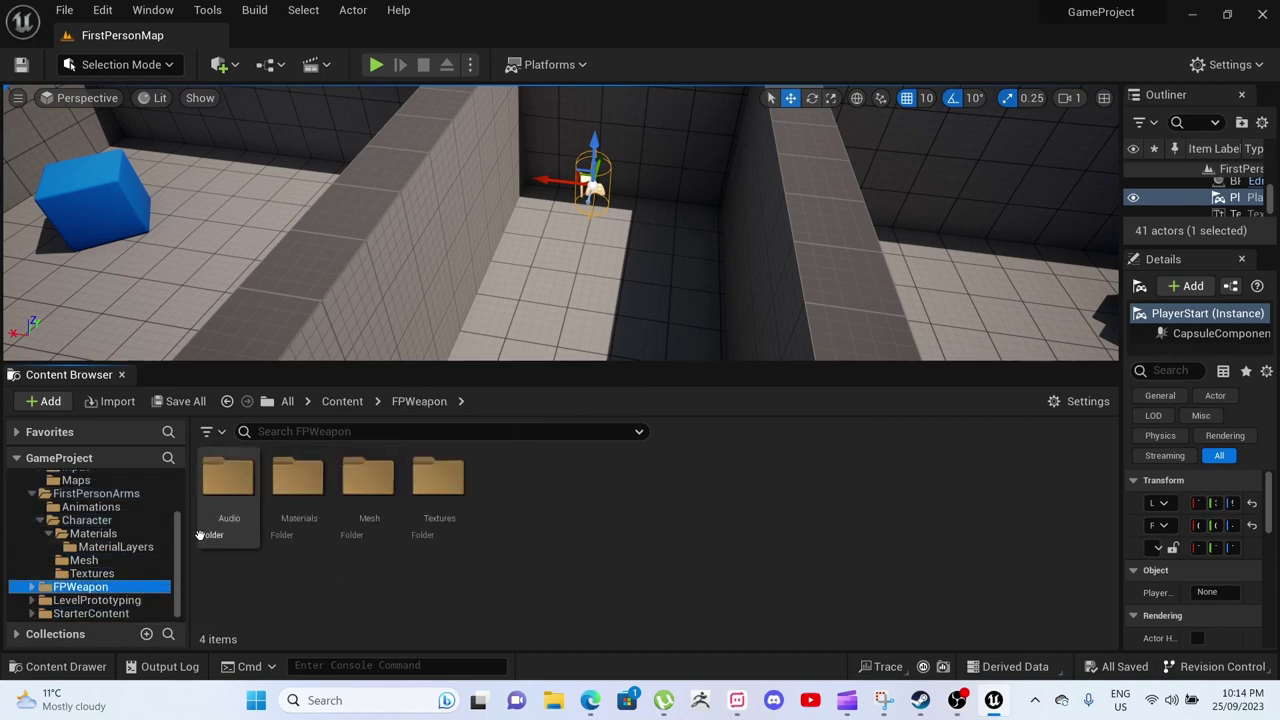
# Browse StarterContent through its Blueprints folder into Assets, and return to the root Content folder
pyautogui.click(98, 614)
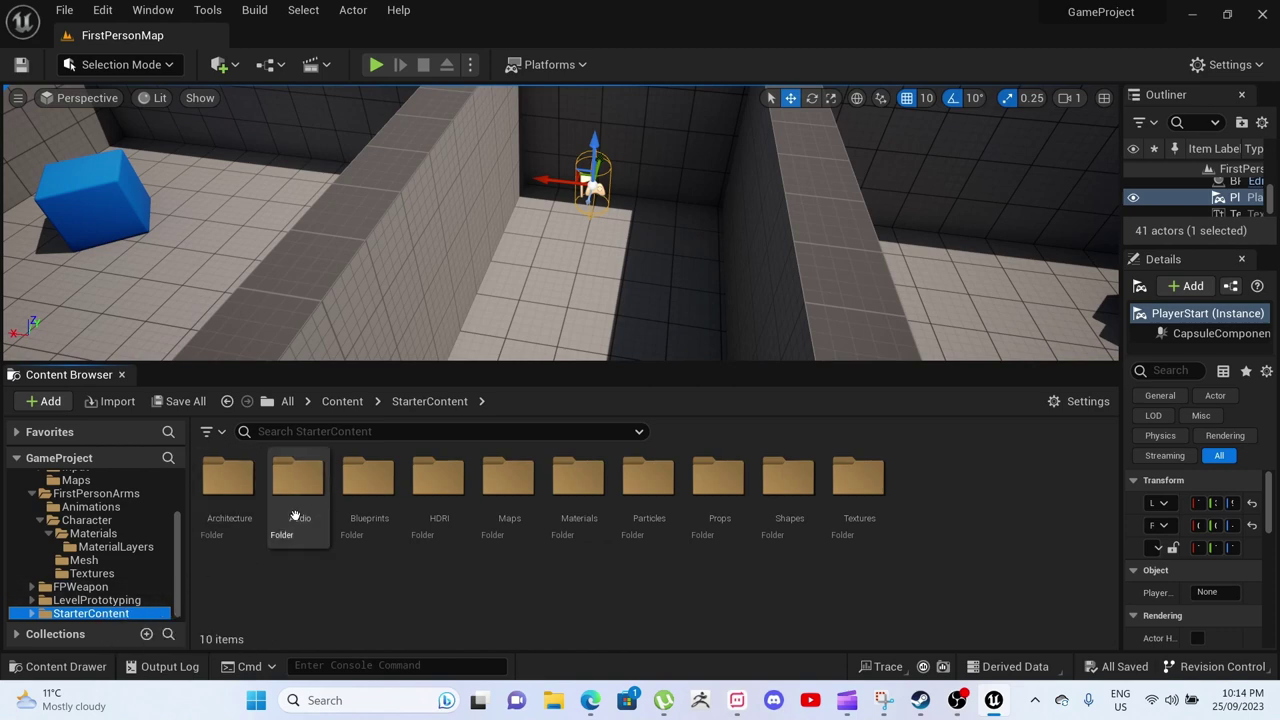
pyautogui.doubleClick(369, 490)
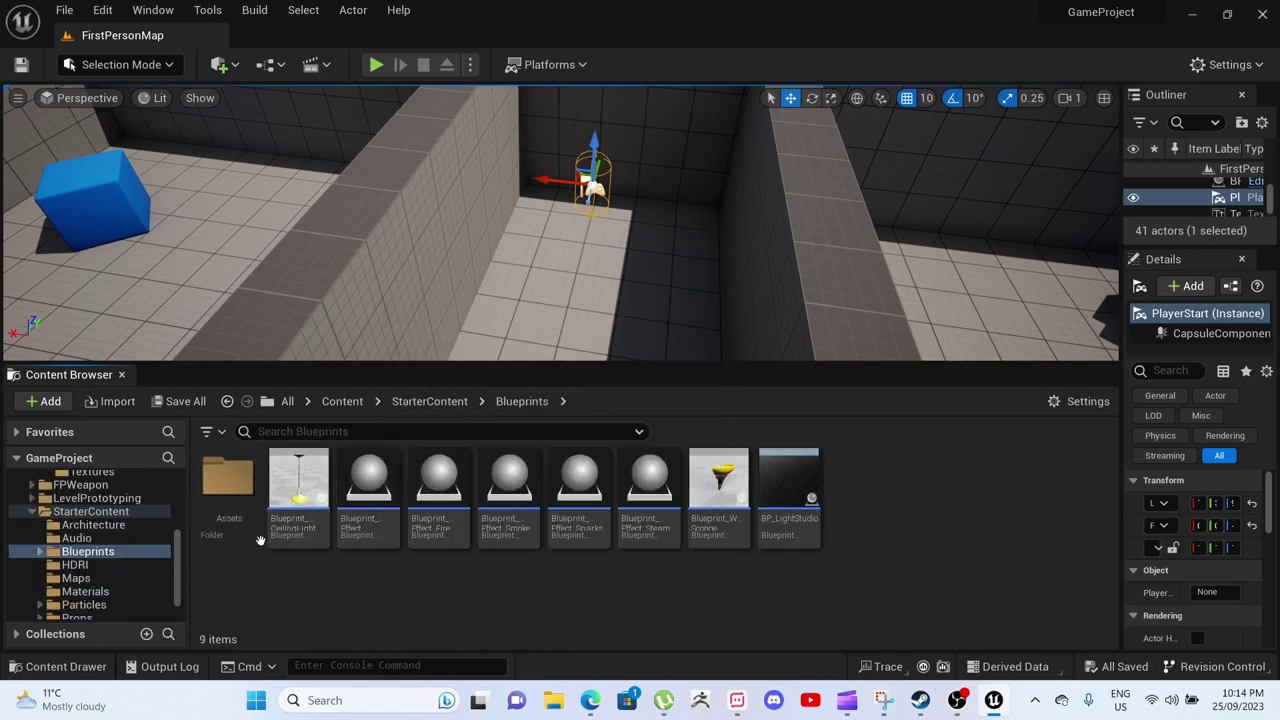
pyautogui.doubleClick(226, 530)
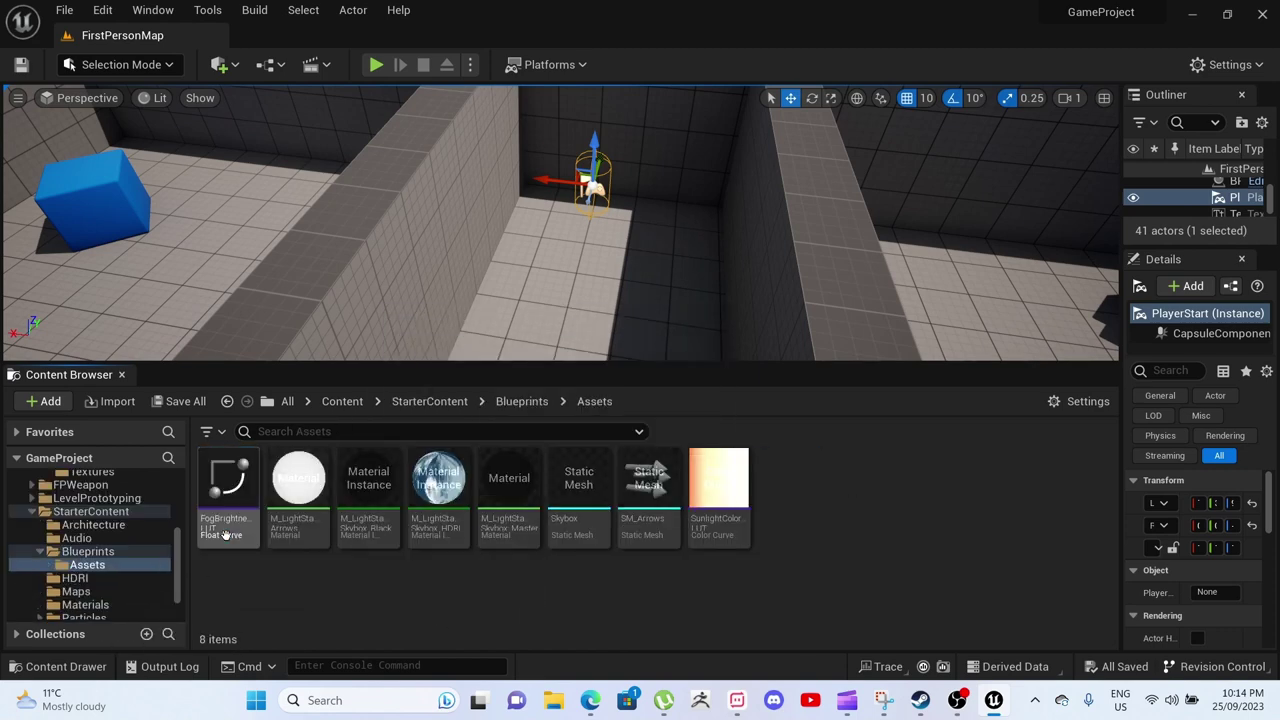
pyautogui.click(519, 404)
pyautogui.click(433, 405)
pyautogui.click(346, 405)
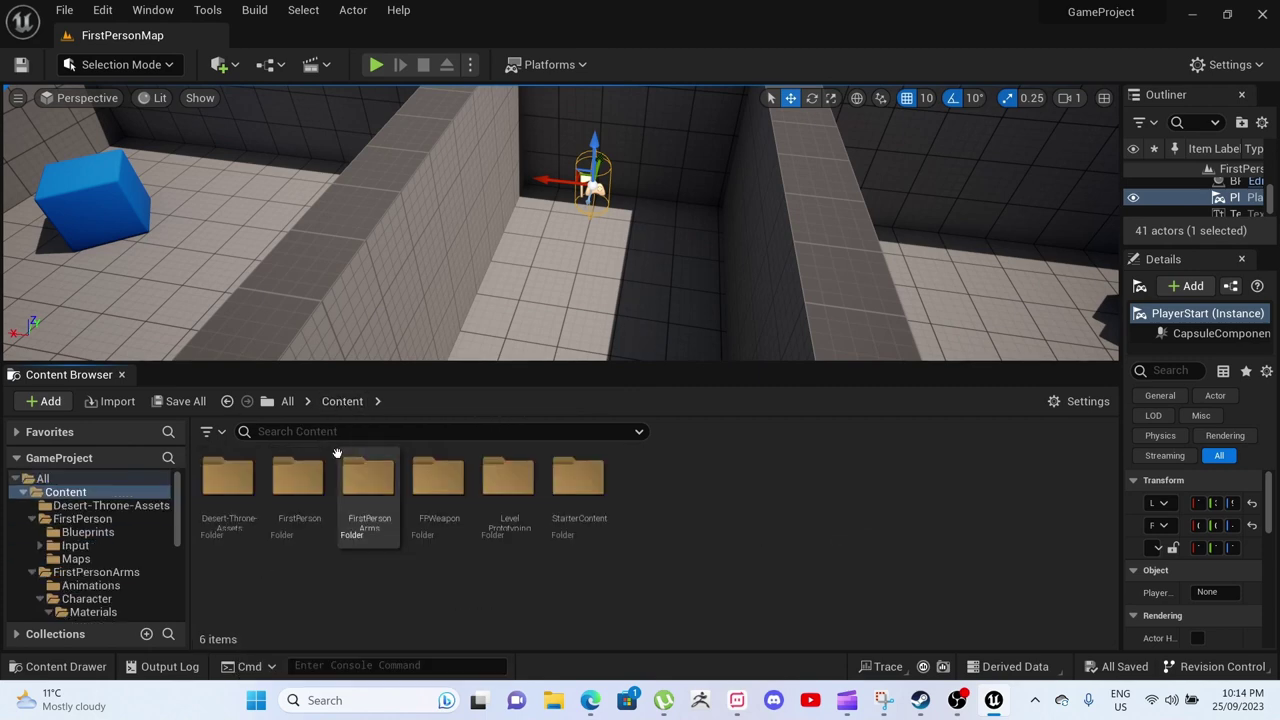